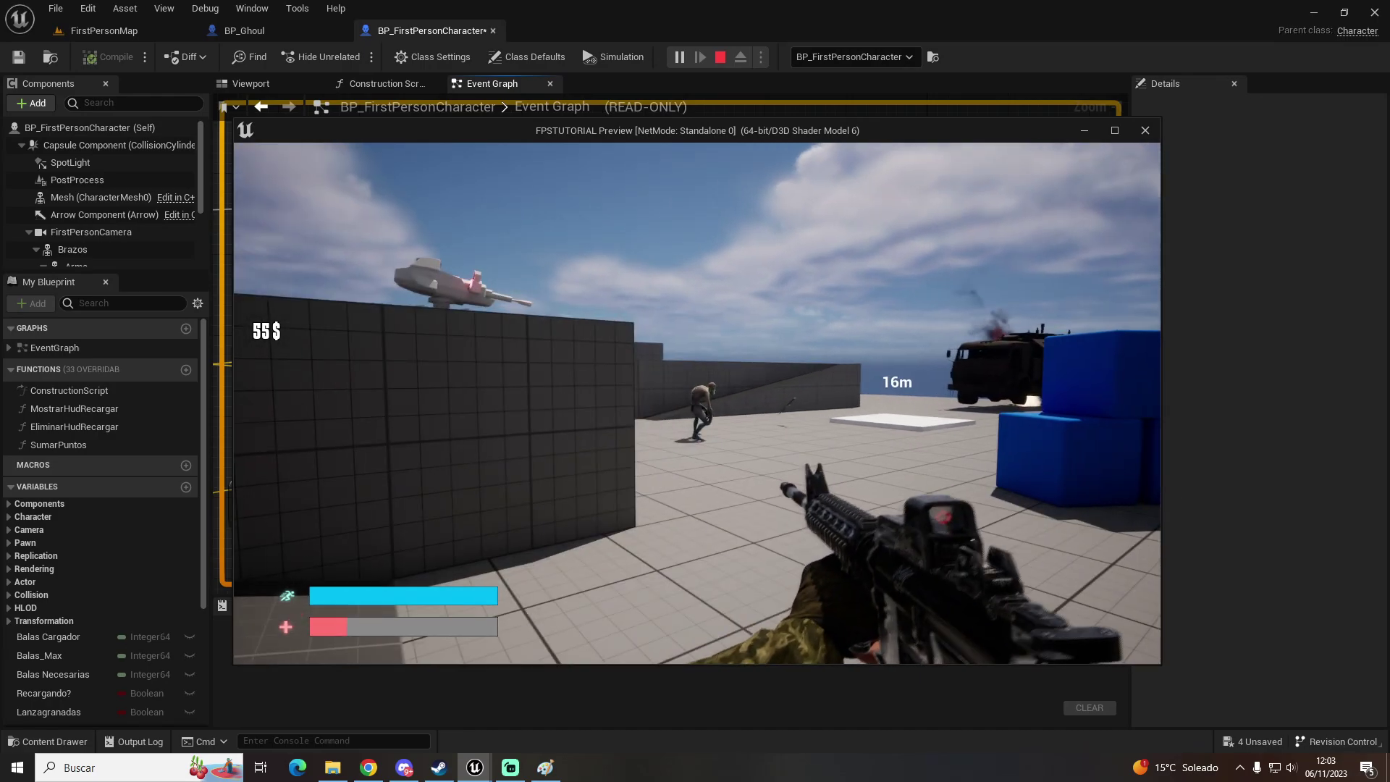
- Aim the rifle down its sights at the ghoul in the running game preview
right_click(697, 402)
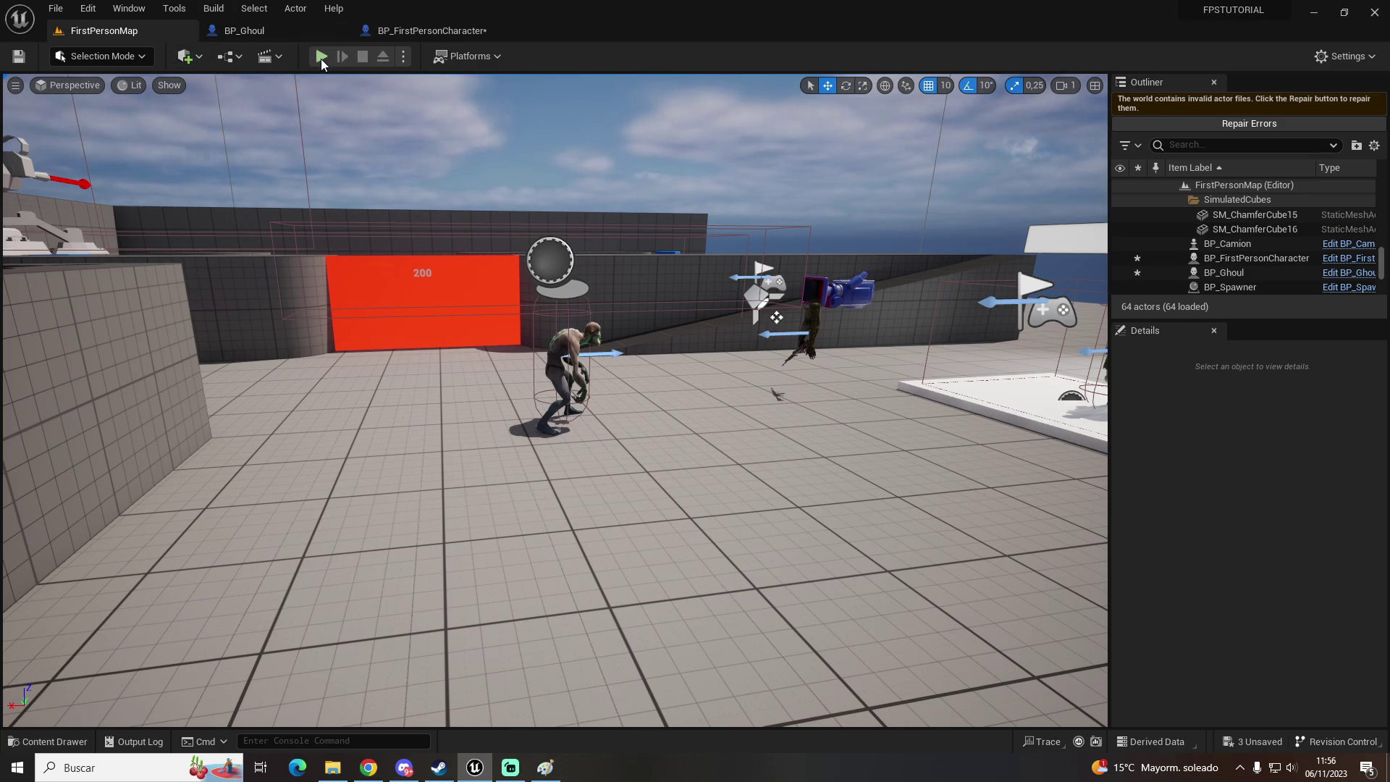
key(alt+p)
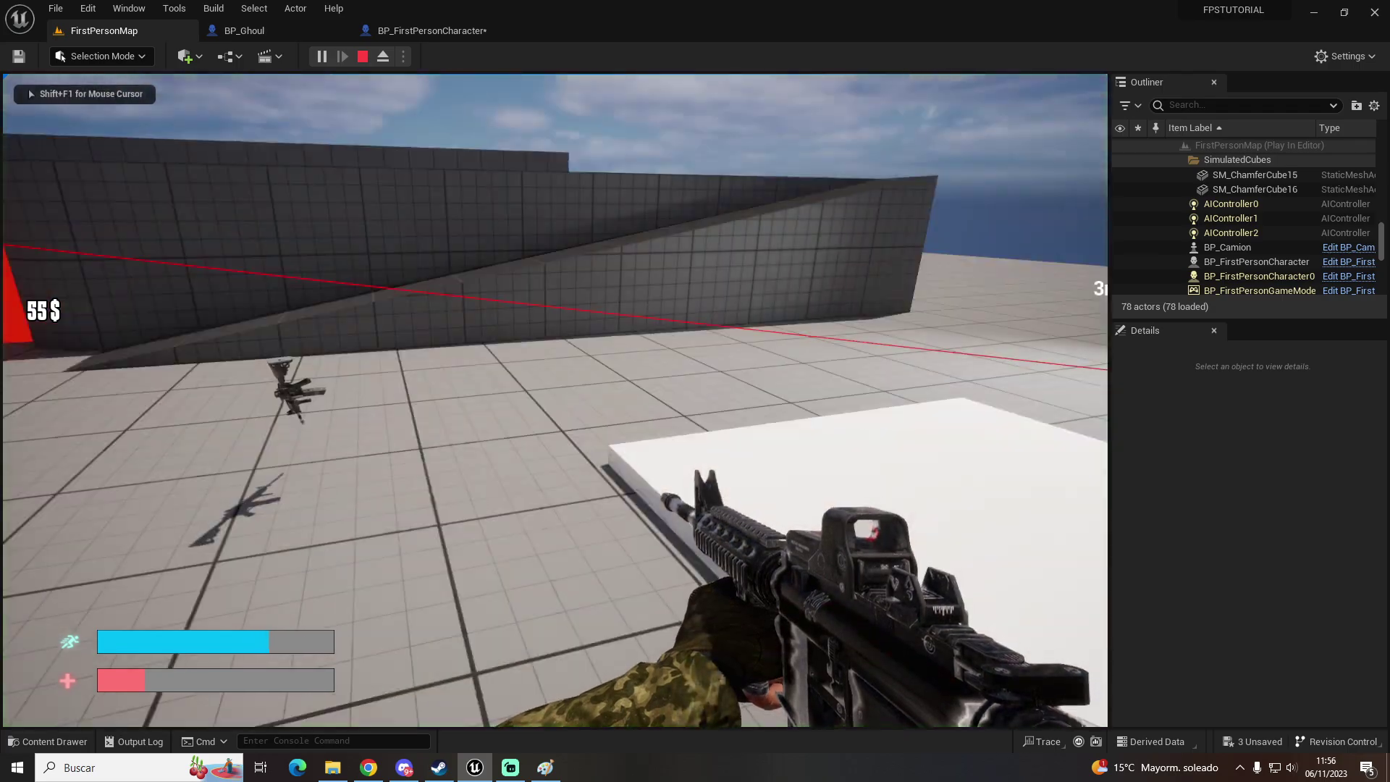
key(w)
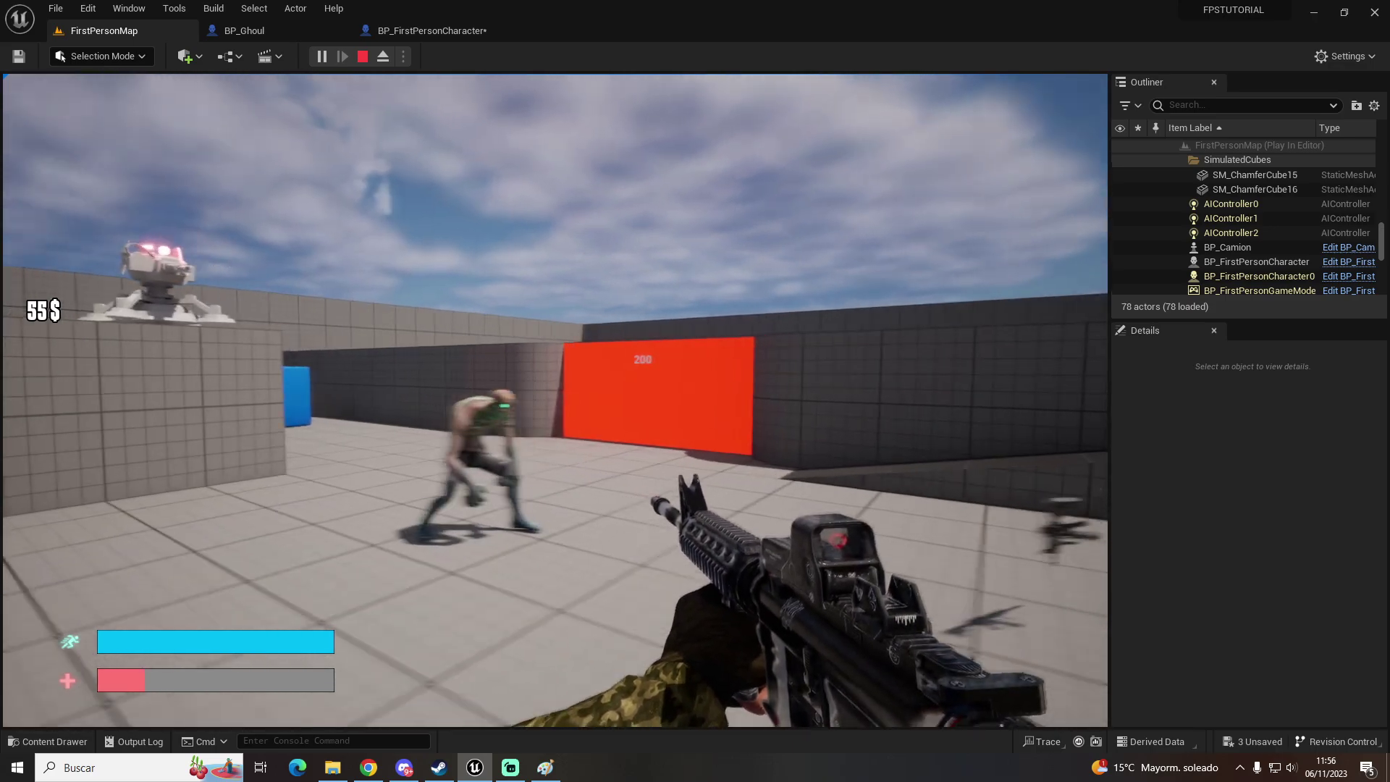
key(Escape)
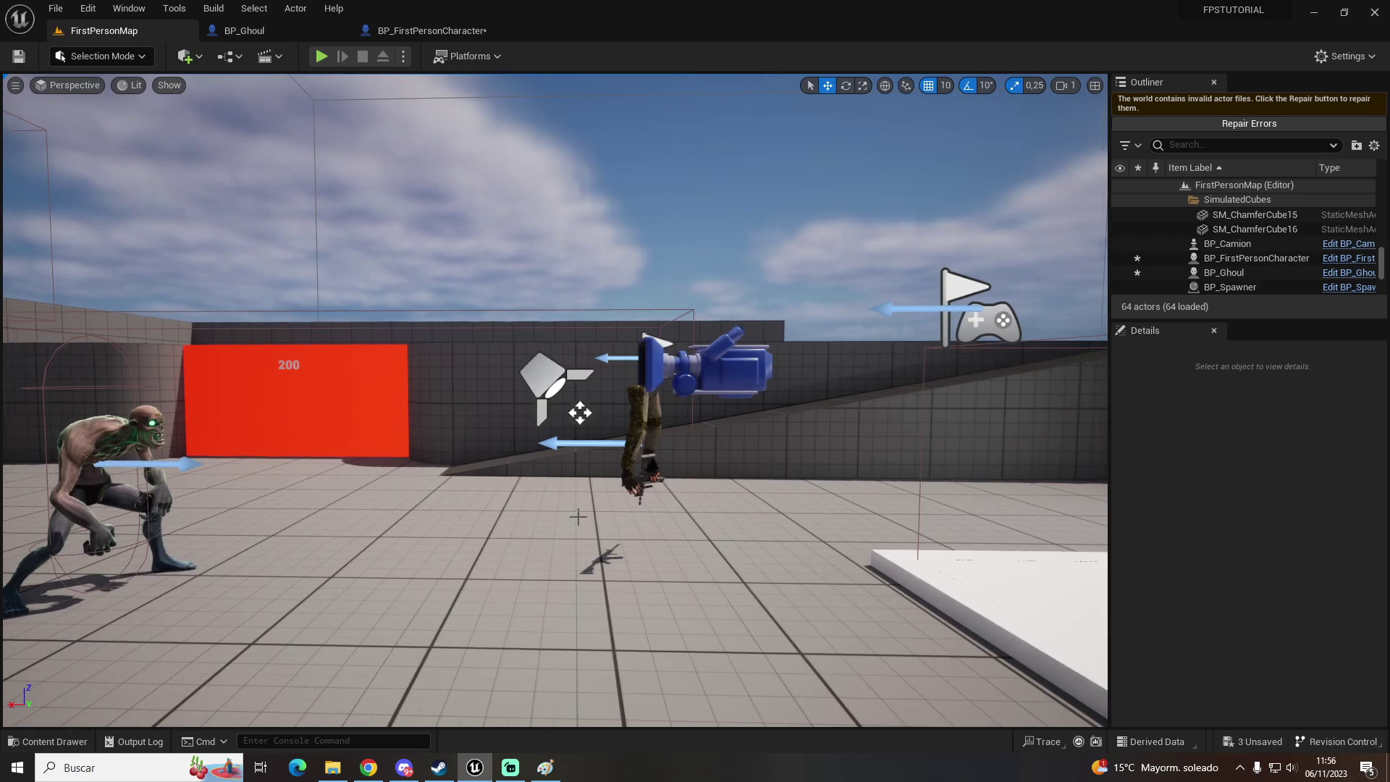
- Check distancia_widget's Visibility settings in BP_Ghoul, then switch to the BP_FirstPersonCharacter graph
right_drag(630, 516, 517, 507)
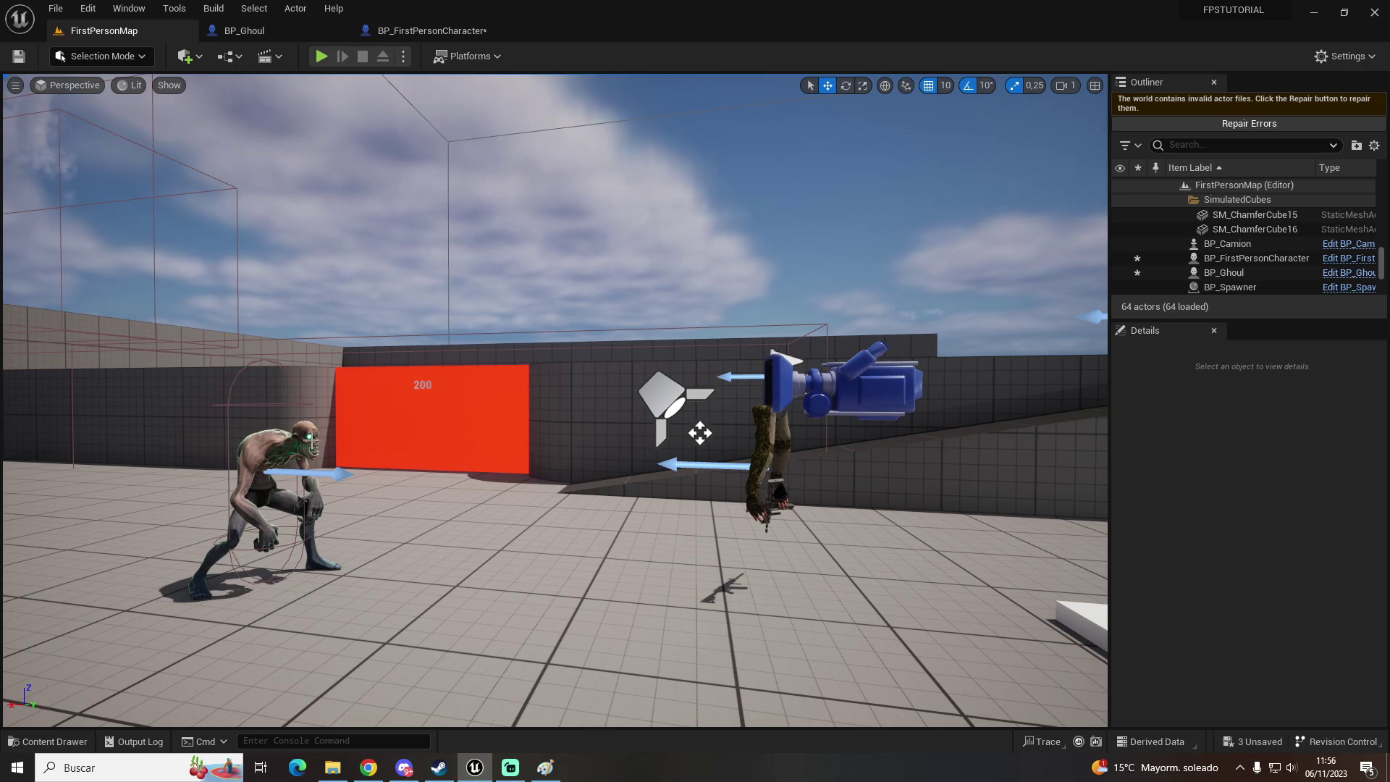
click(248, 30)
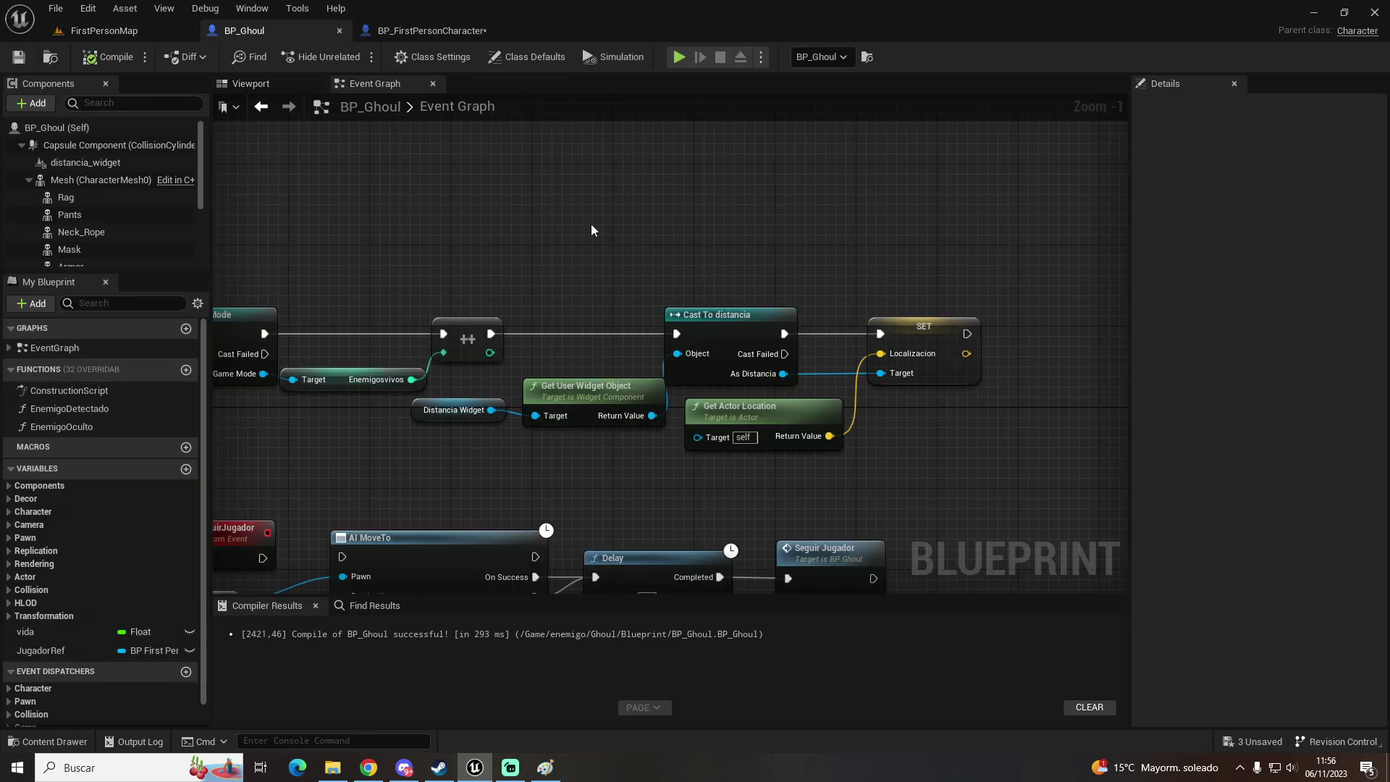
drag(1089, 245, 515, 507)
click(439, 419)
click(87, 162)
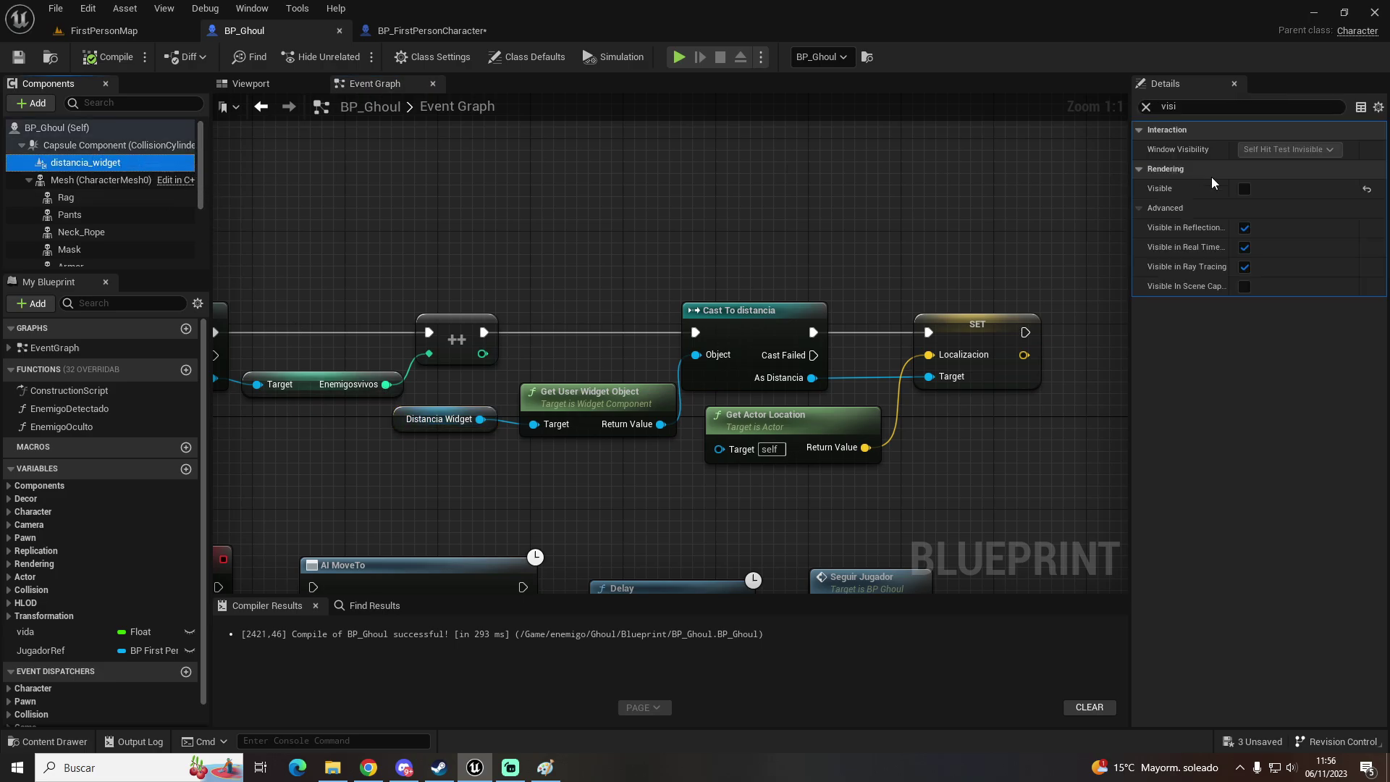
click(455, 171)
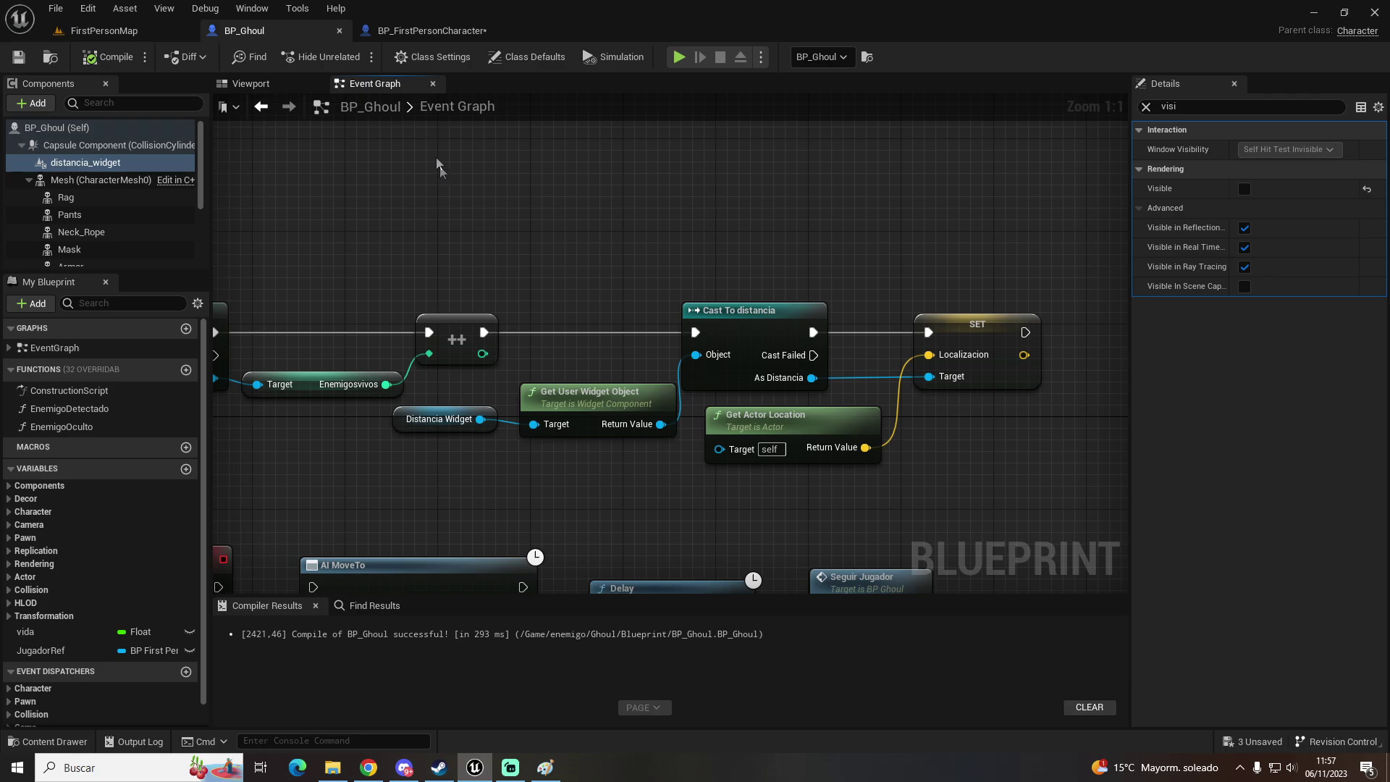
click(413, 33)
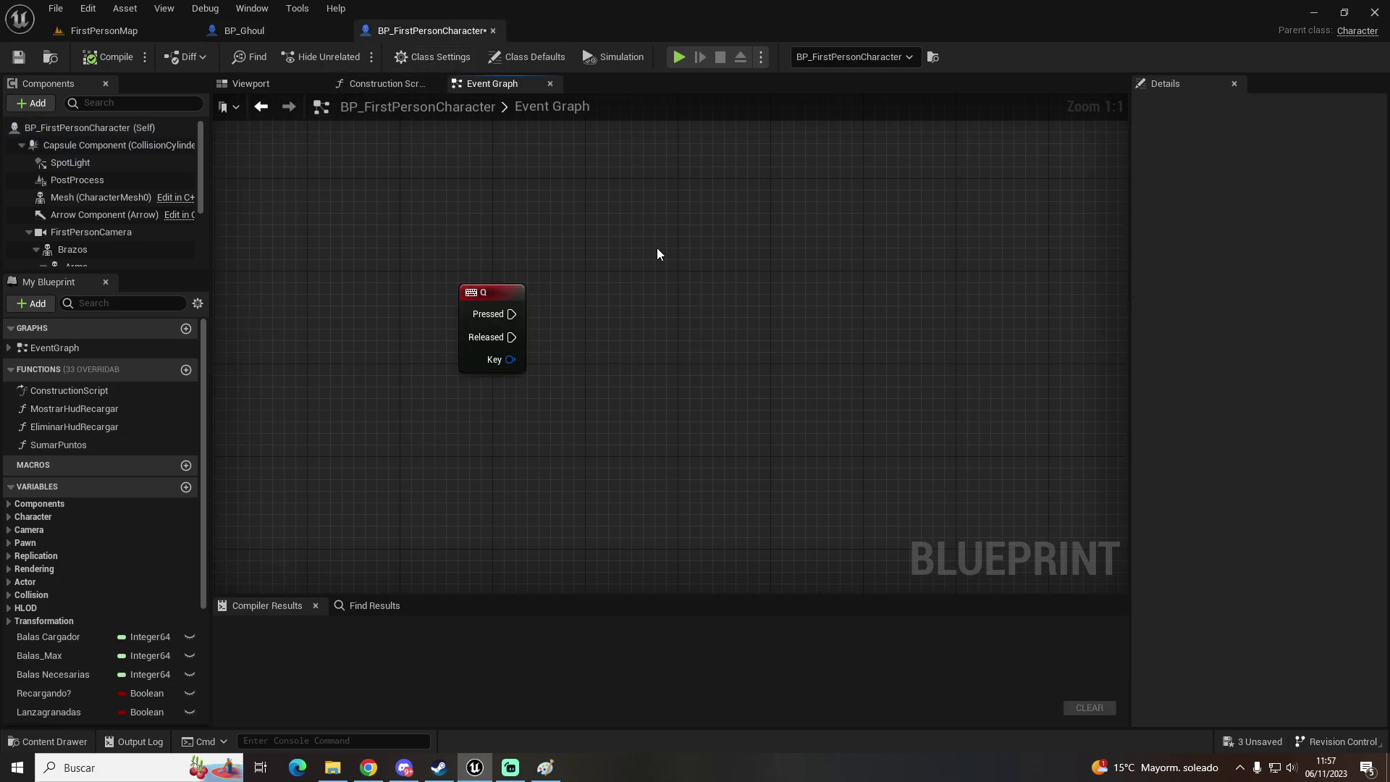
- Inspect the PostProcess component's materials and find m_xray in the Content xray folder
click(115, 183)
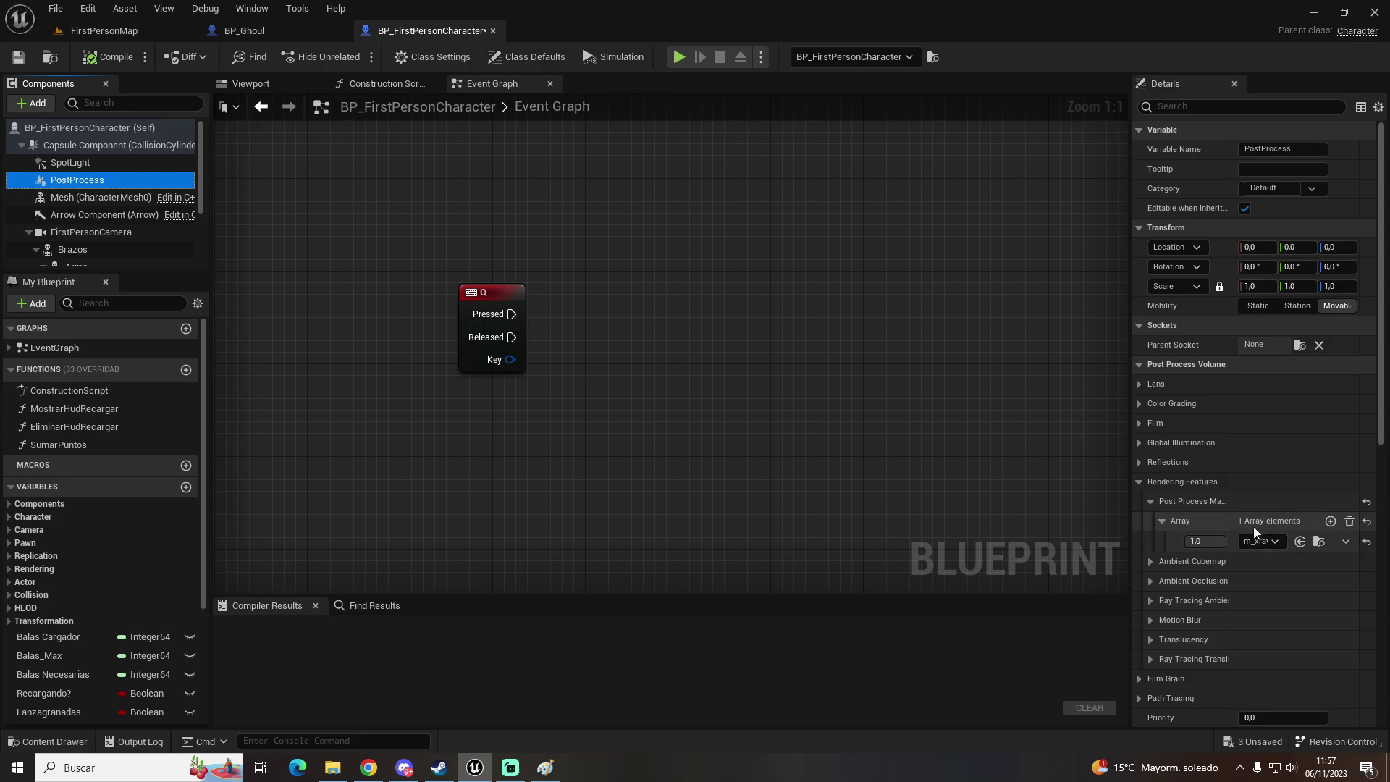
click(48, 742)
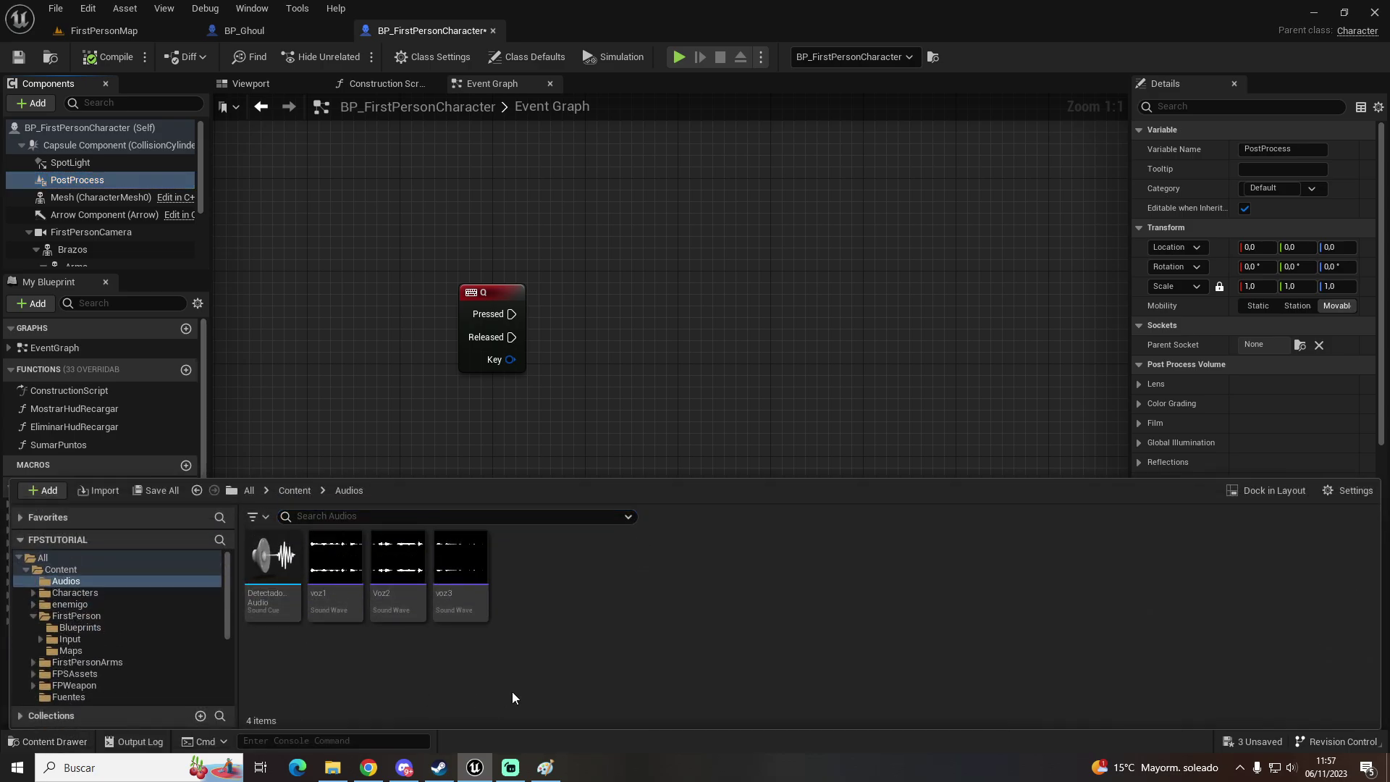
key(alt+Left)
double_click(433, 669)
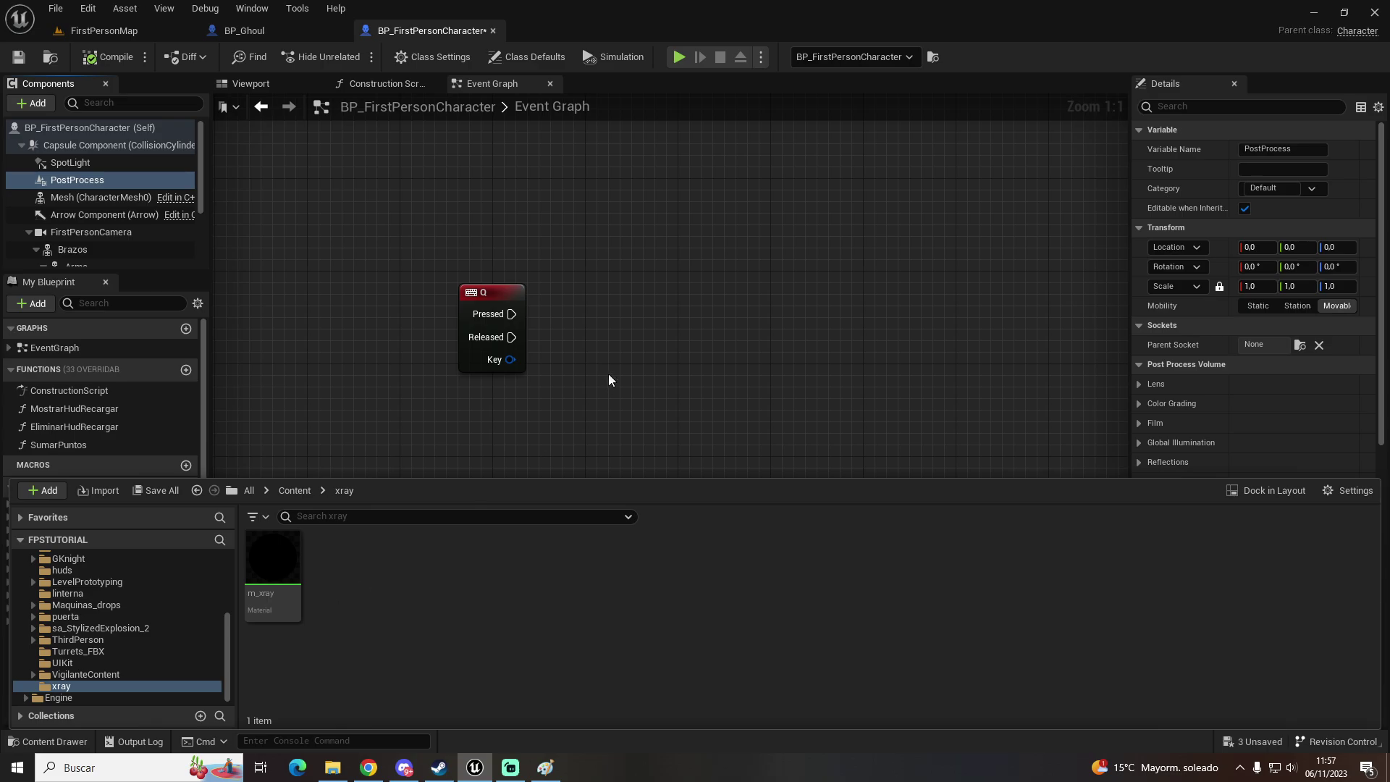
right_drag(606, 376, 565, 362)
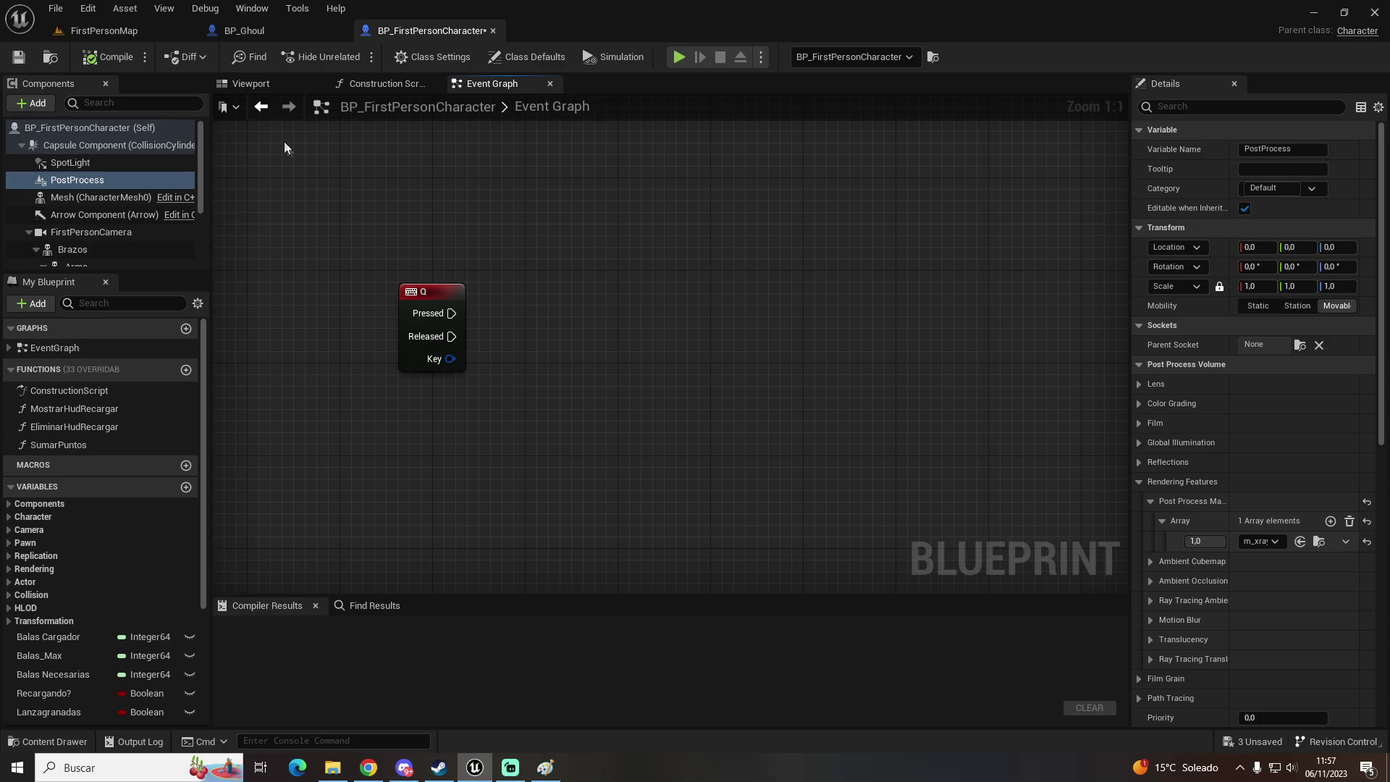
click(253, 109)
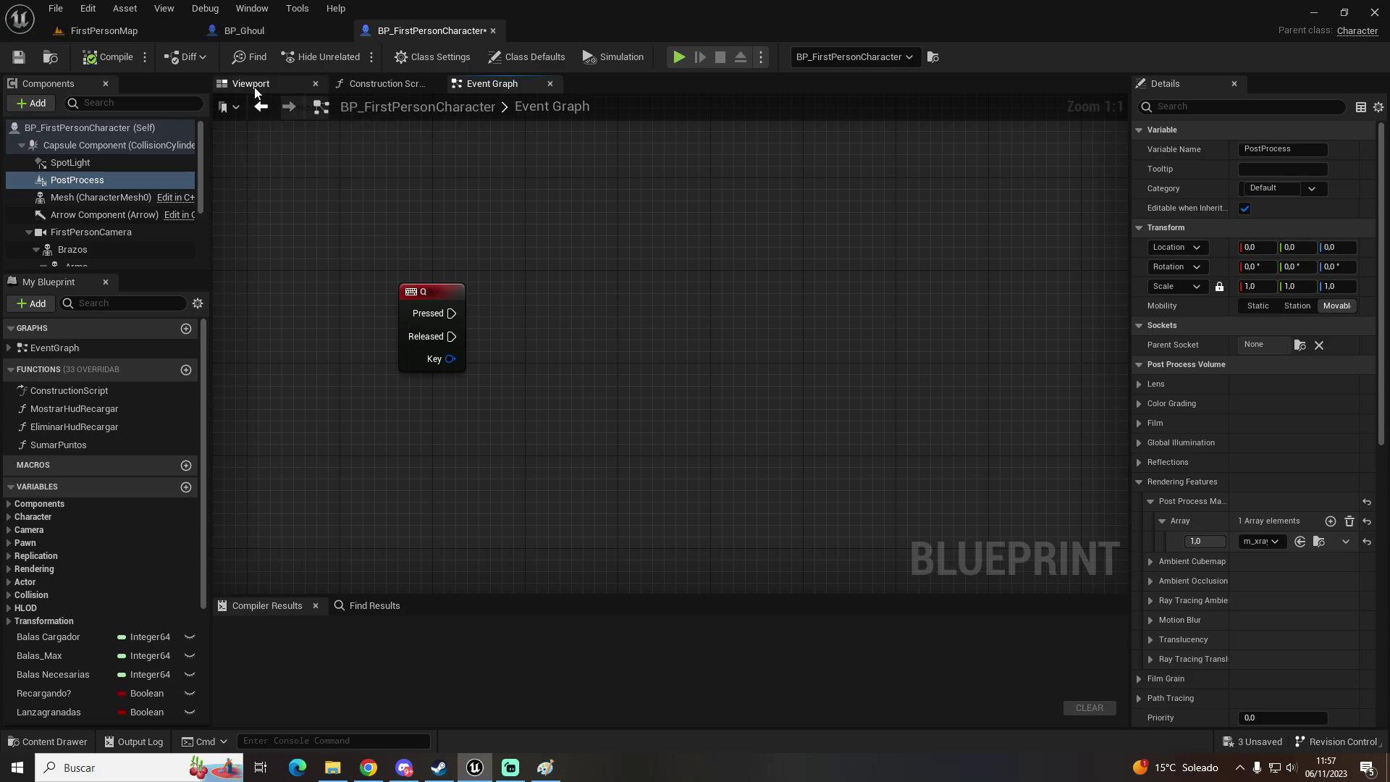
click(478, 83)
scroll(604, 299, down, 8)
mouse_move(604, 299)
right_down()
mouse_move(325, 464)
mouse_move(444, 420)
right_up()
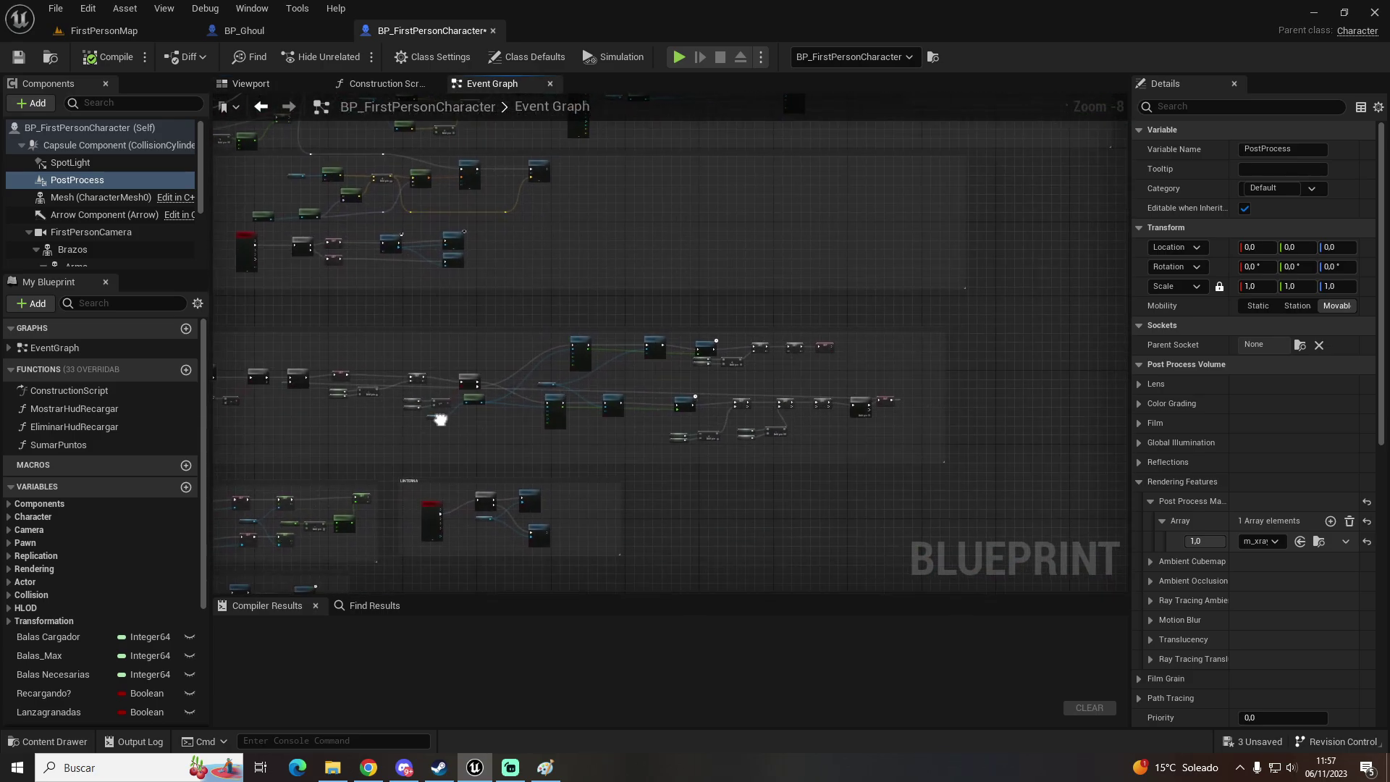
mouse_move(444, 420)
right_down()
mouse_move(587, 435)
mouse_move(768, 328)
right_up()
scroll(668, 435, up, 5)
mouse_move(900, 405)
mouse_down()
mouse_move(273, 270)
mouse_move(282, 284)
mouse_up()
ctrl+click(968, 357)
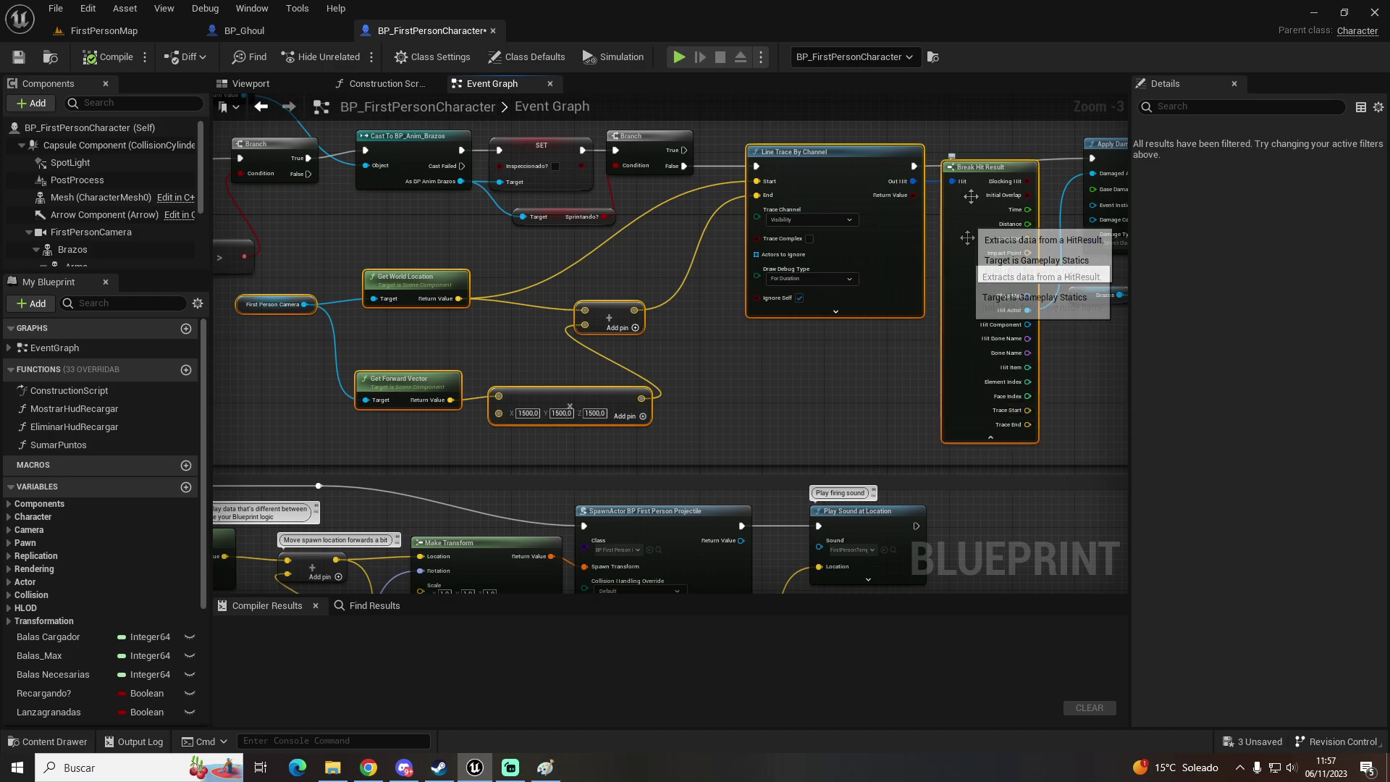
scroll(905, 291, down, 3)
scroll(844, 332, down, 5)
scroll(728, 391, up, 1)
scroll(642, 431, up, 8)
key(ctrl+x)
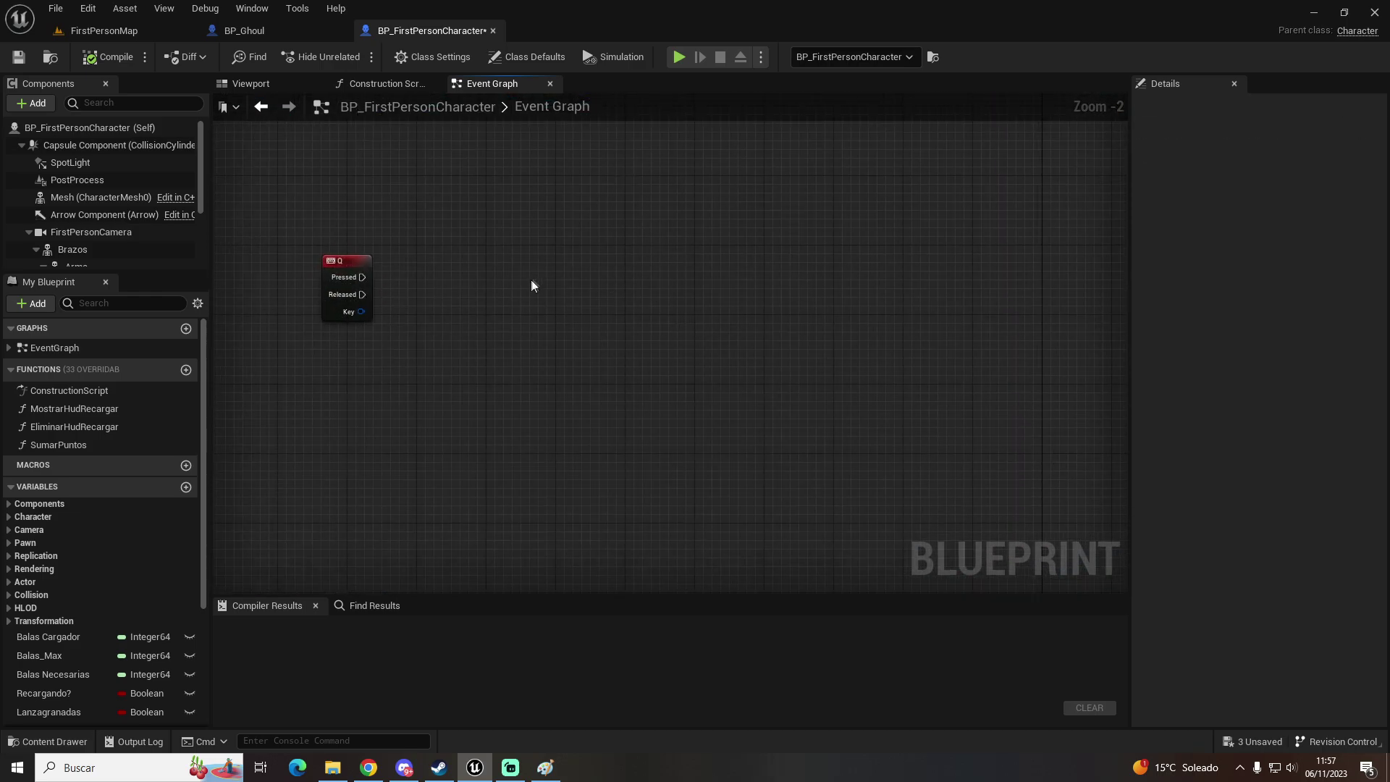
- Paste the copied line-trace nodes below the Q event and wire Q Pressed into Line Trace By Channel
key(ctrl+v)
drag(410, 292, 366, 405)
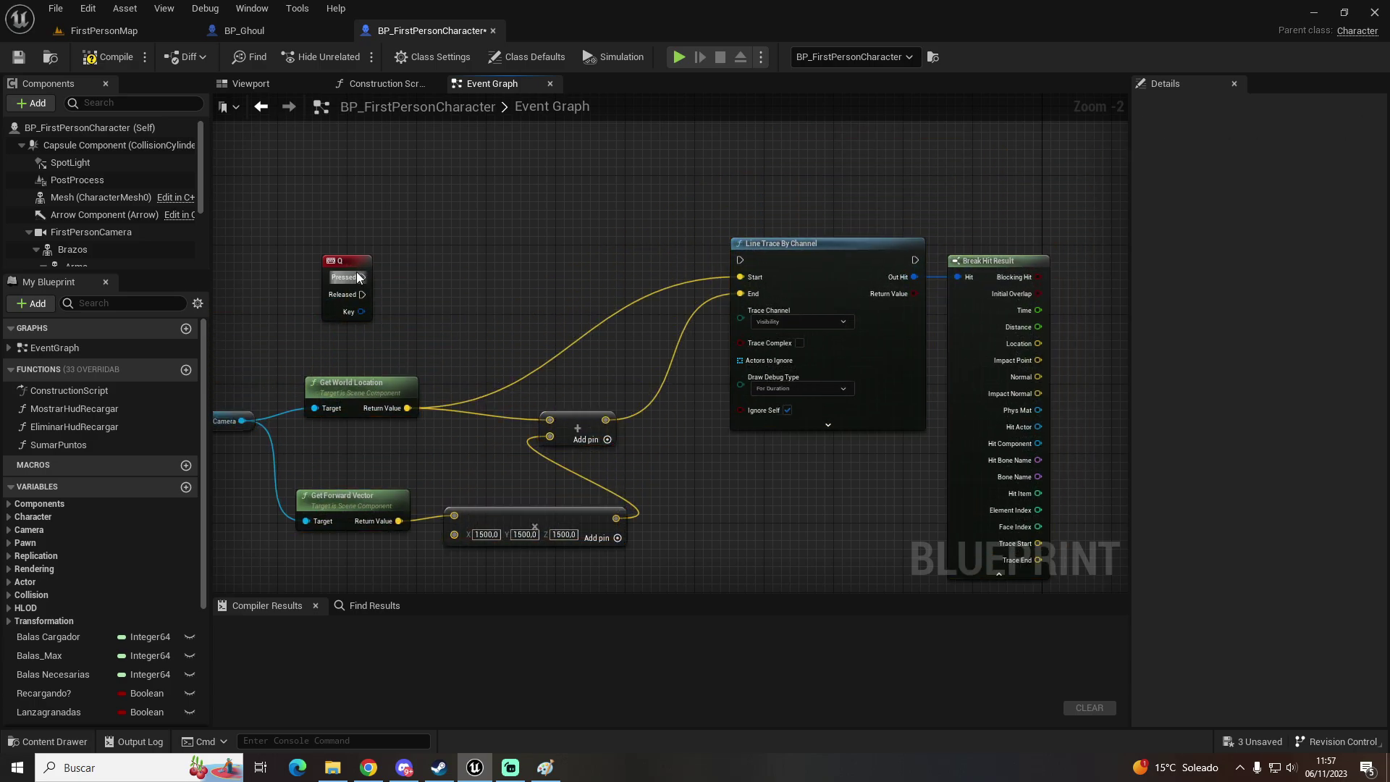
drag(362, 277, 740, 260)
- Set the trace distance multiplier vector to 5000 on X, Y and Z
scroll(685, 279, up, 2)
click(534, 419)
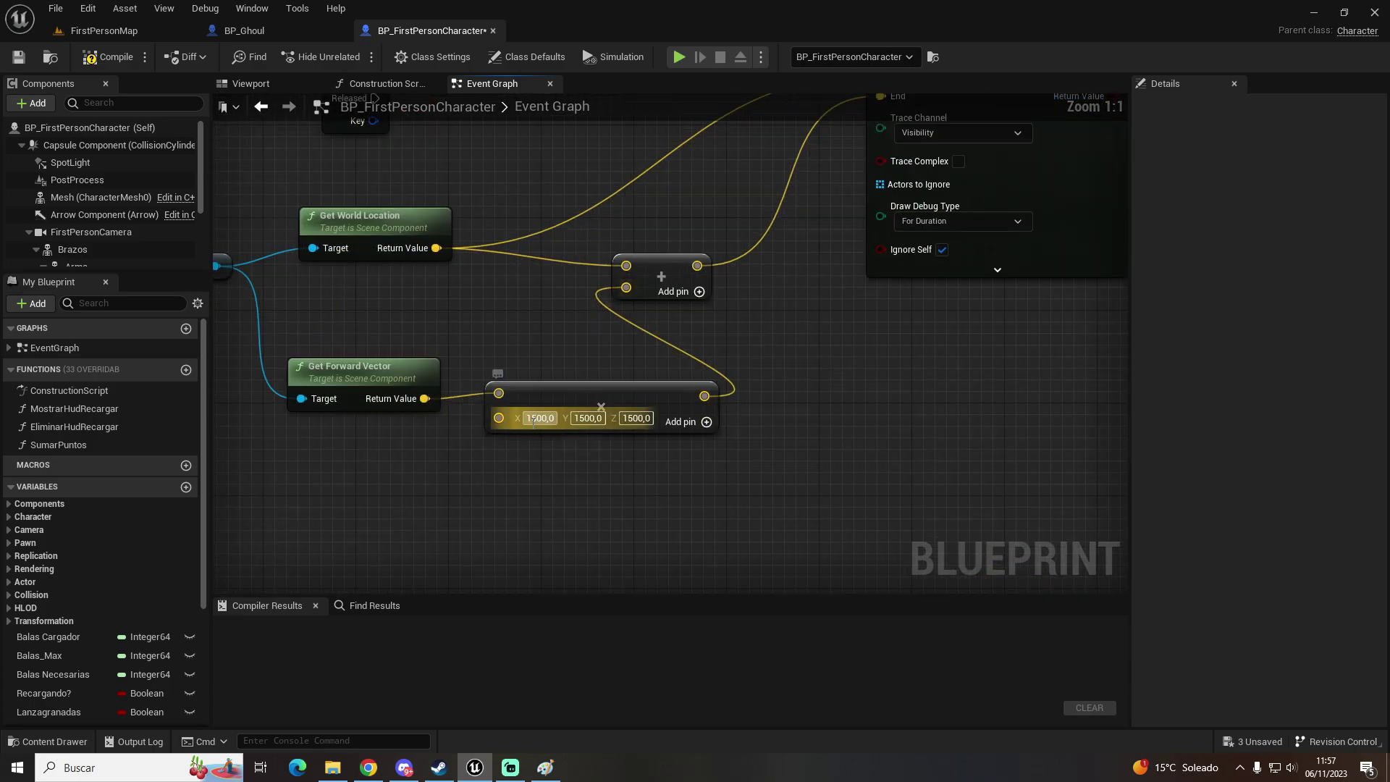
text(520)
text(0)
key(Tab)
text(5000)
key(Tab)
text(5000)
click(770, 405)
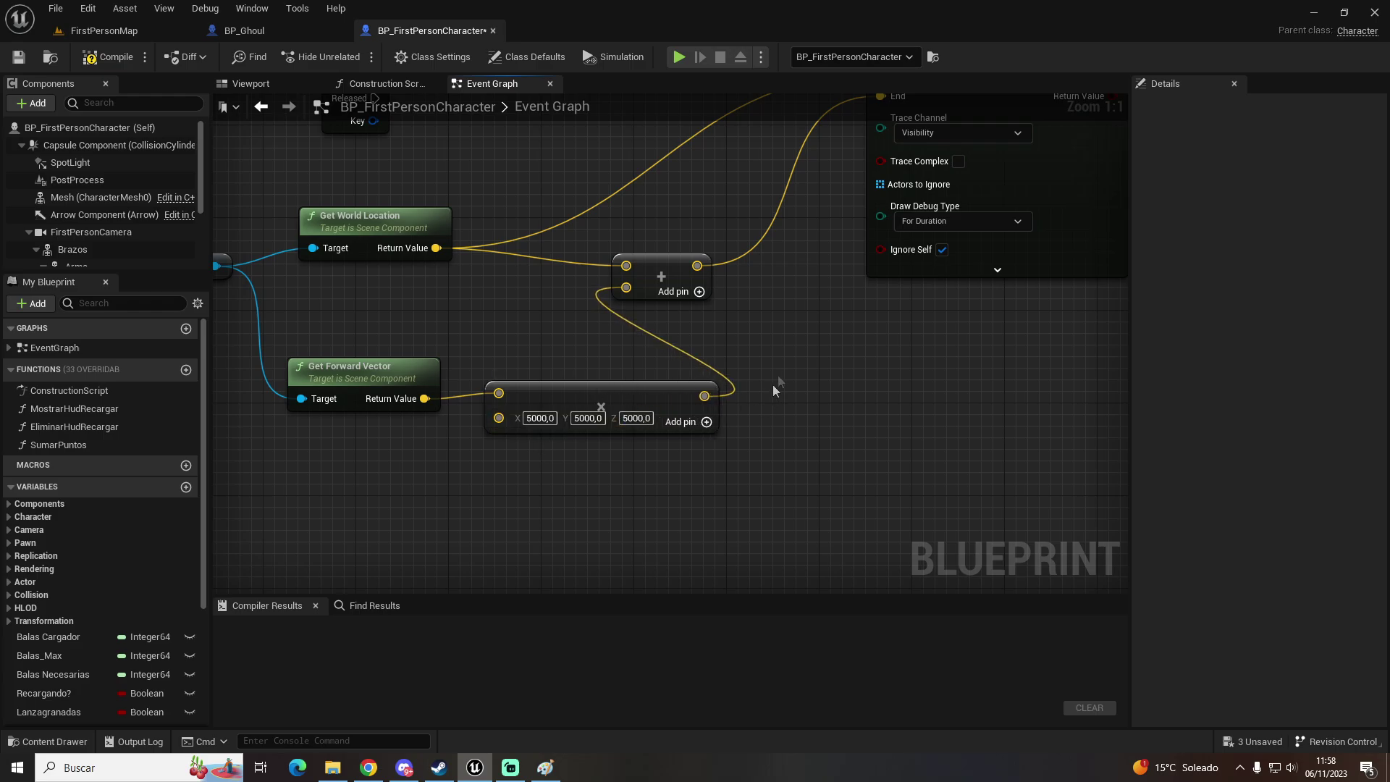
scroll(780, 362, down, 3)
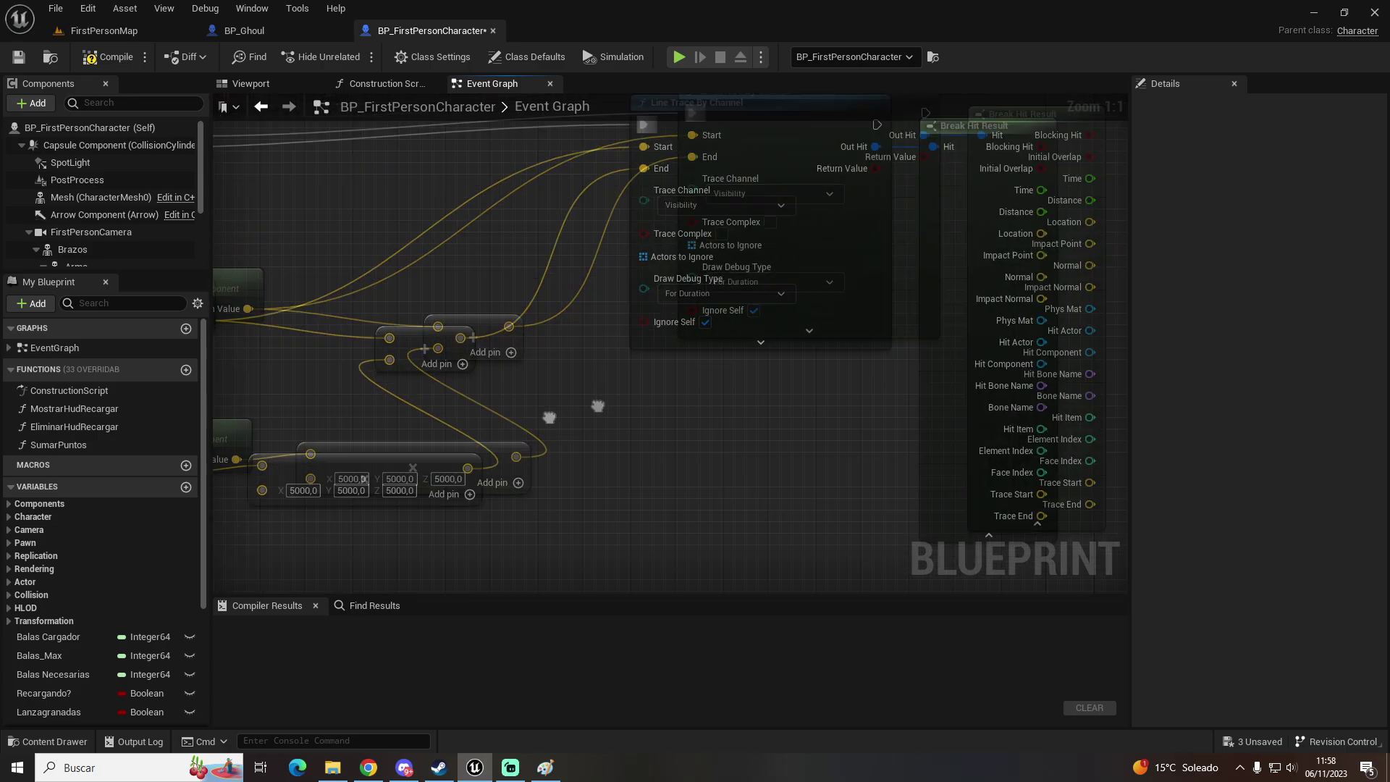
- Add a Cast To BP_Ghoul node fed by the Break Hit Result's Hit Actor
scroll(801, 304, up, 3)
right_drag(949, 207, 889, 274)
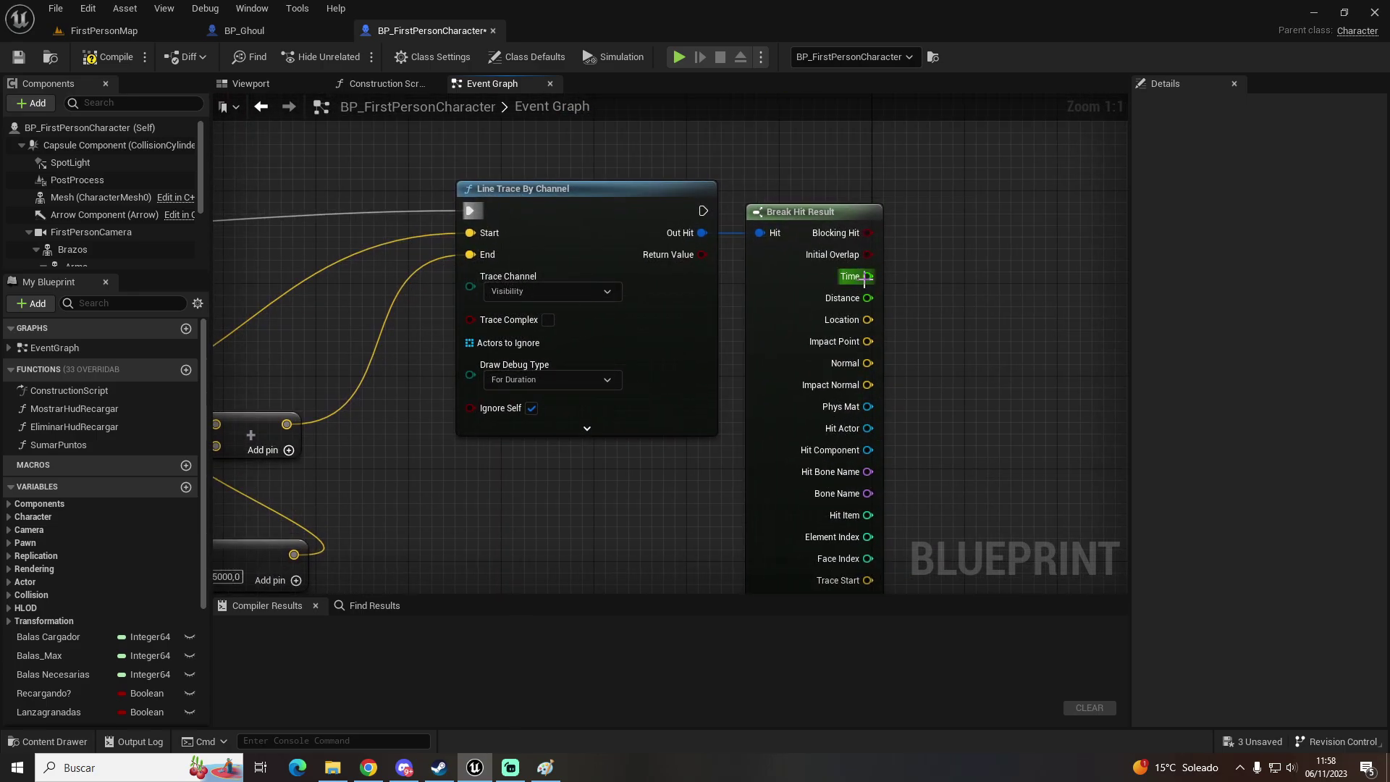
right_drag(968, 233, 735, 187)
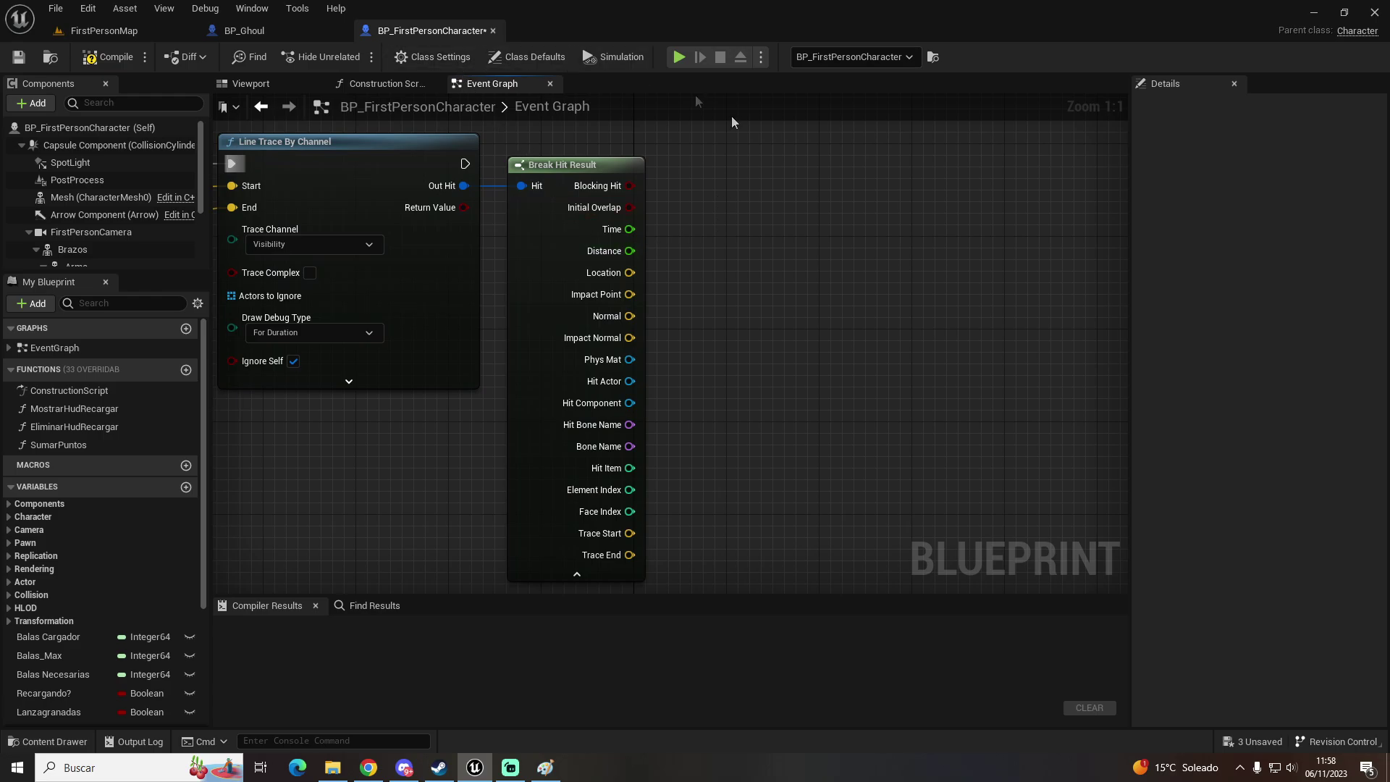
right_drag(731, 115, 449, 247)
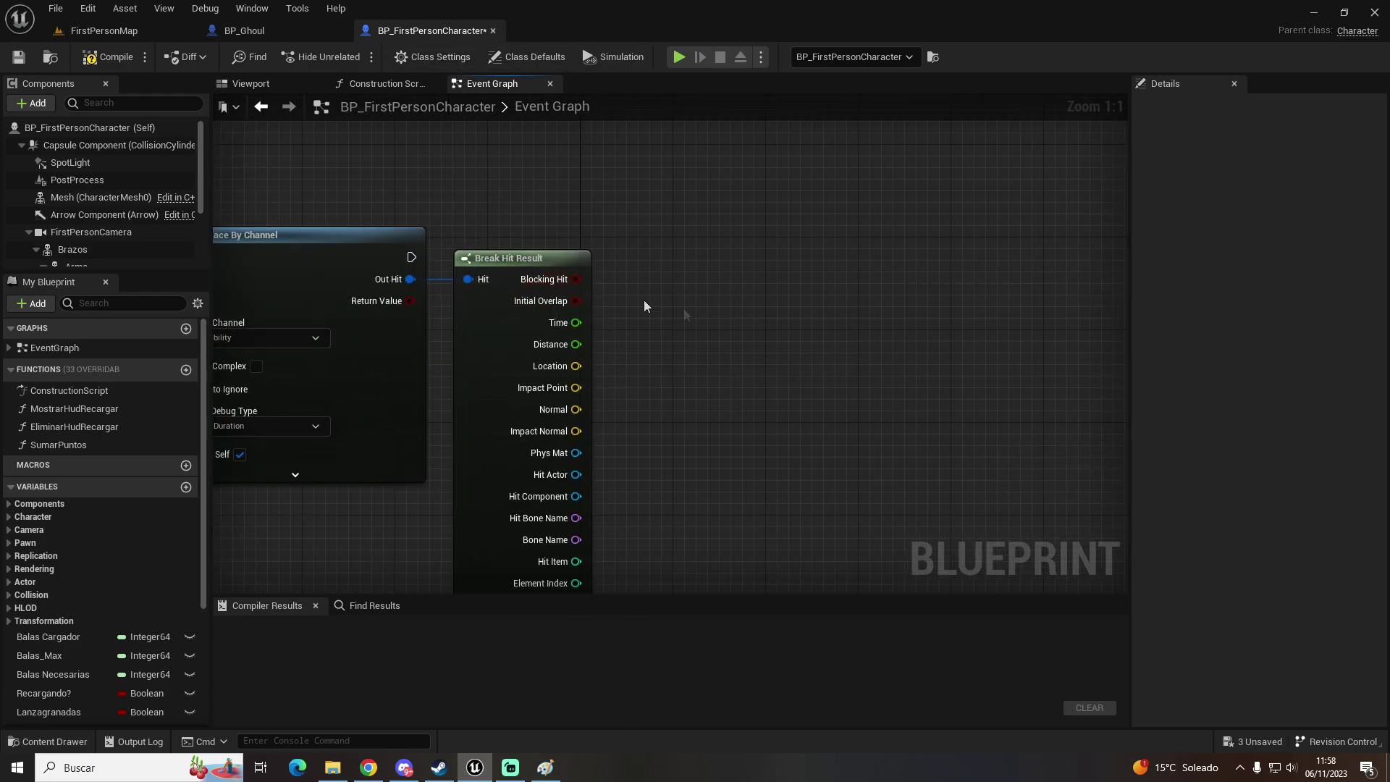
right_drag(537, 332, 515, 239)
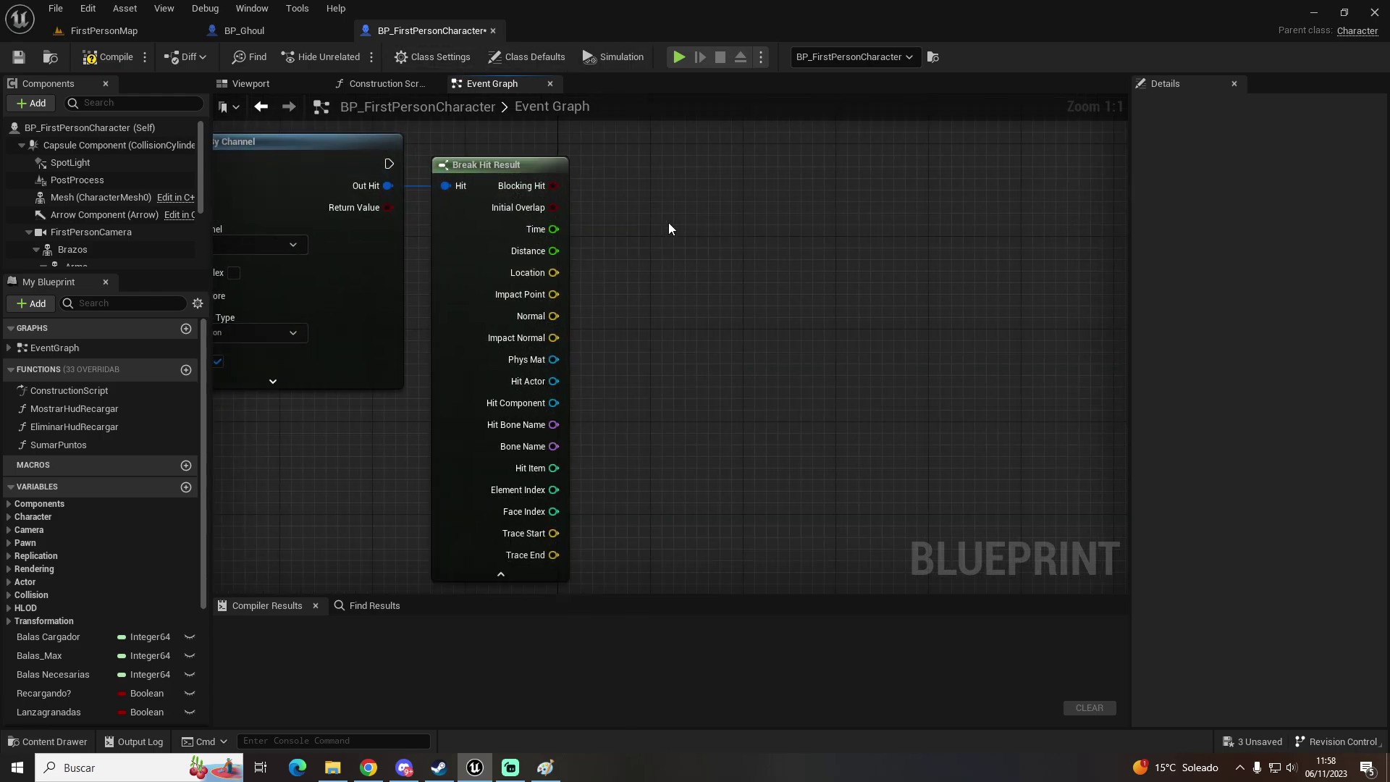
drag(554, 381, 710, 240)
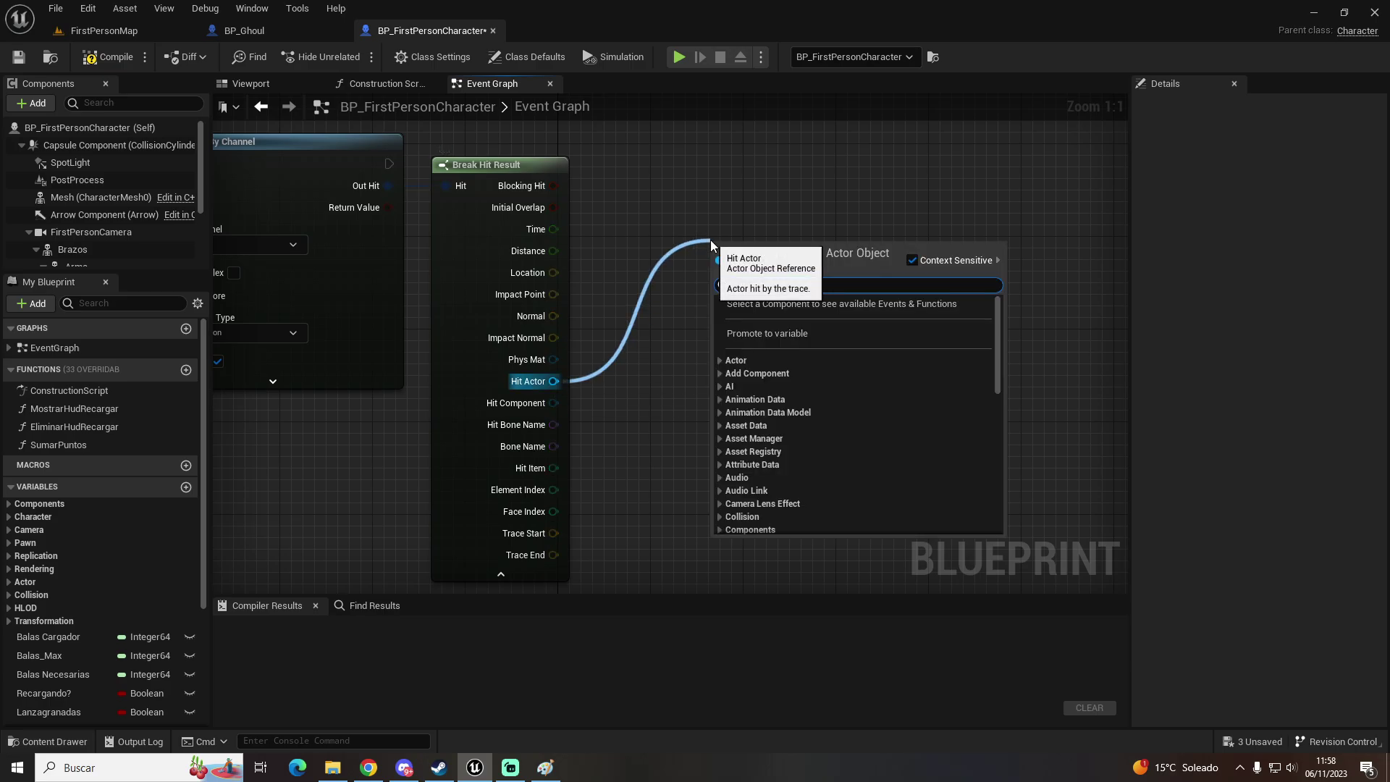
text(cast to bp)
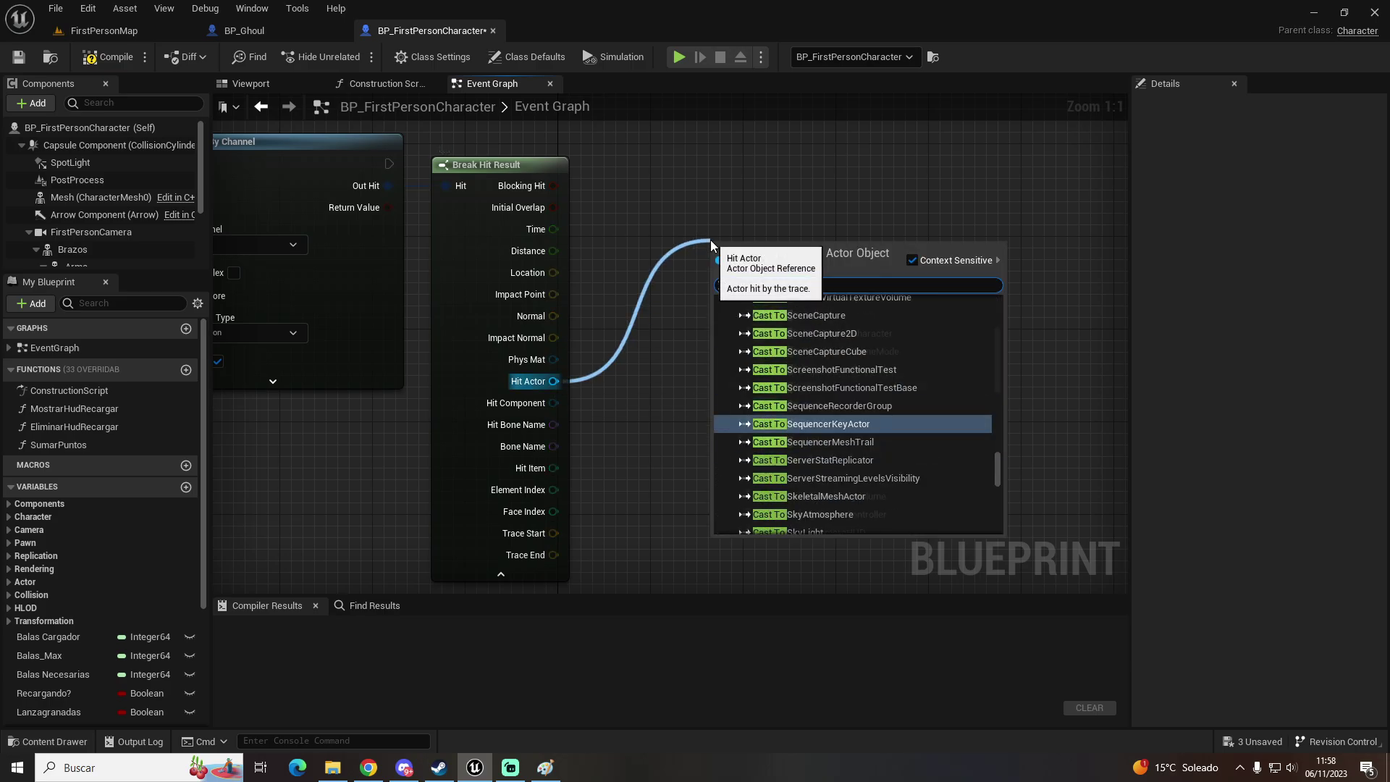
key(Return)
right_drag(710, 240, 730, 331)
drag(789, 337, 789, 257)
- Run the cast after the line trace, add a Print Text on success, and play-test
mouse_move(409, 254)
mouse_down()
mouse_move(743, 278)
mouse_move(806, 239)
mouse_up()
drag(847, 300, 961, 224)
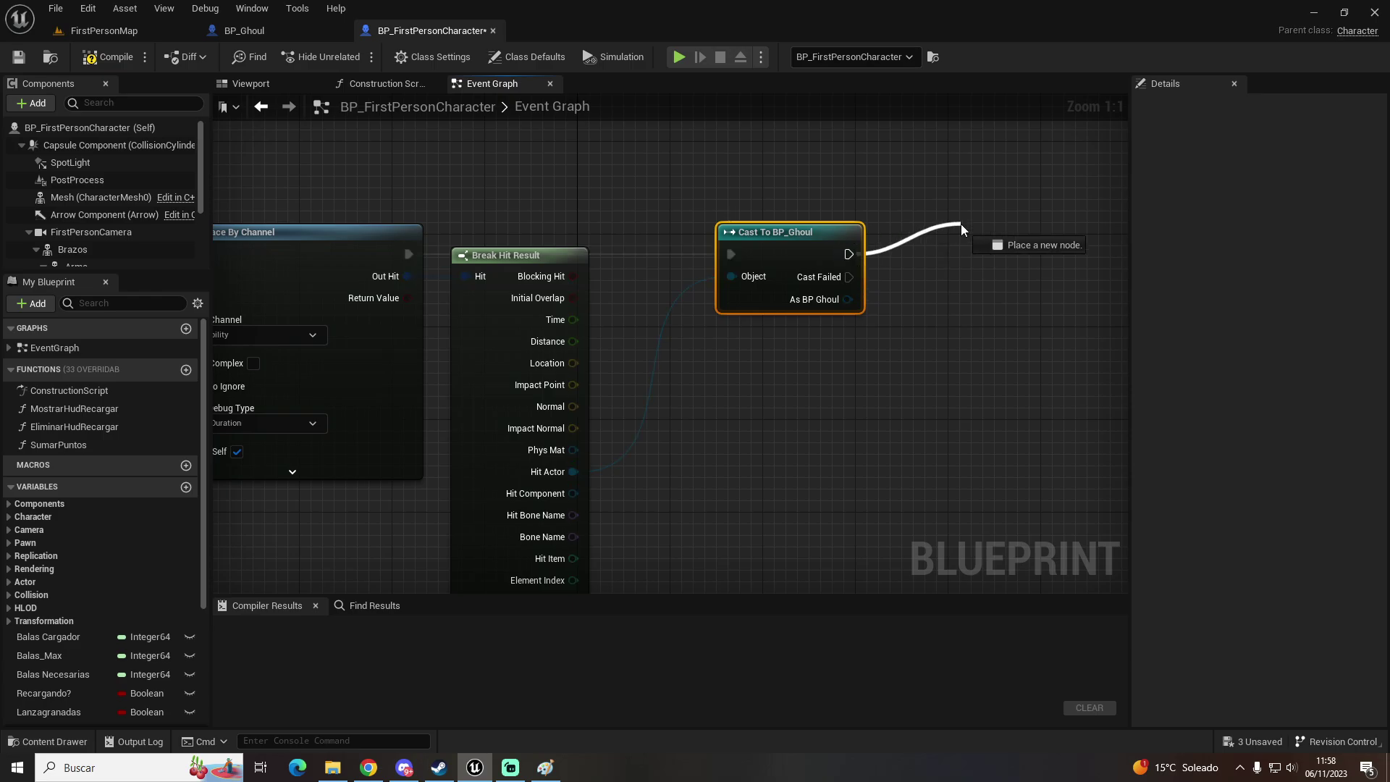
text(print)
key(Down)
key(Return)
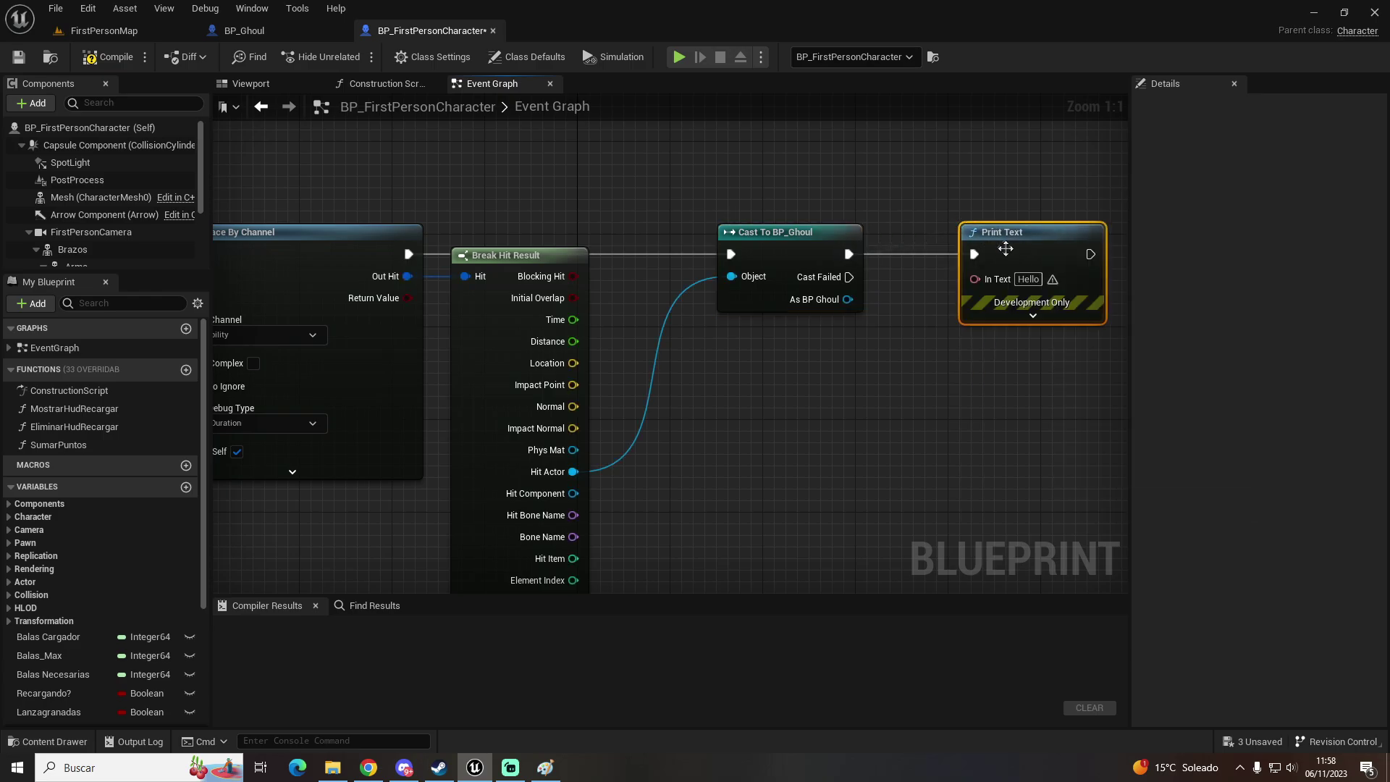
click(679, 59)
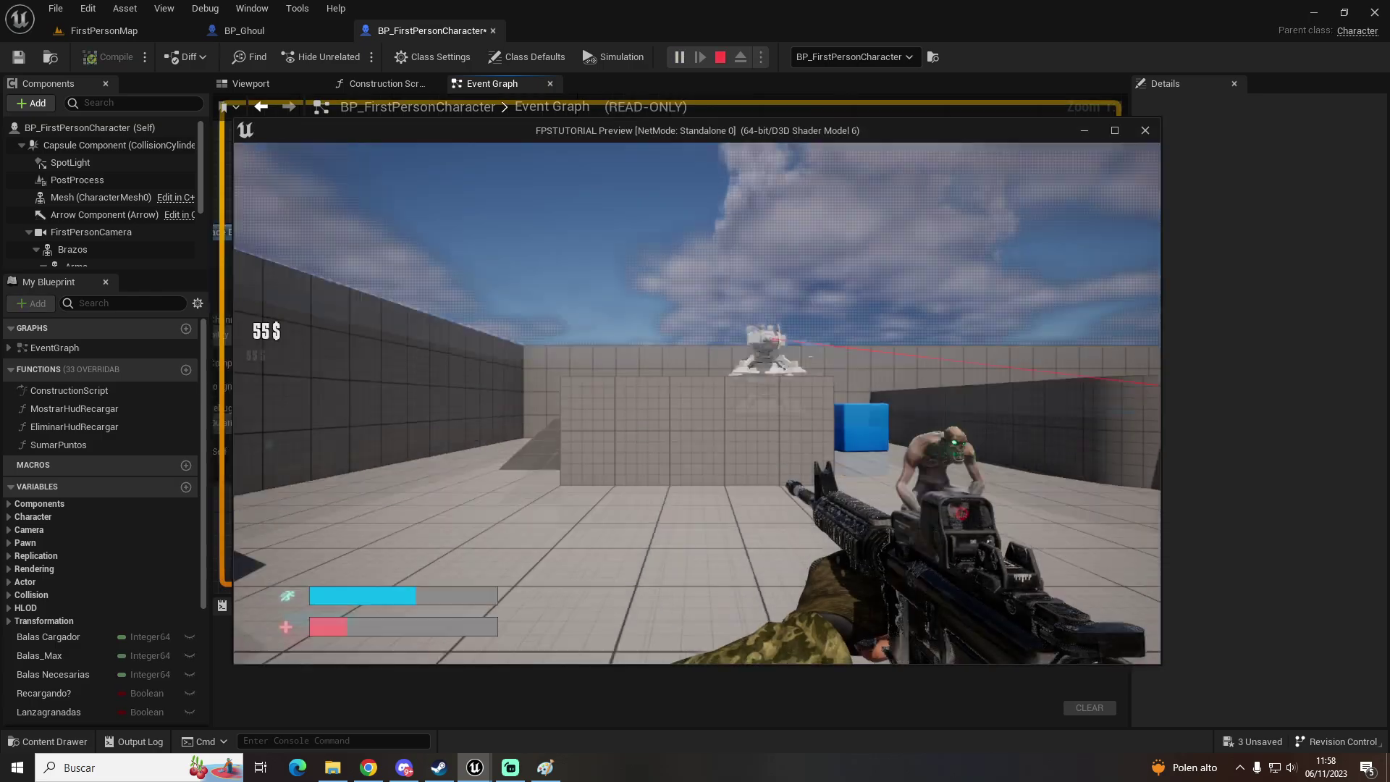
click(698, 403)
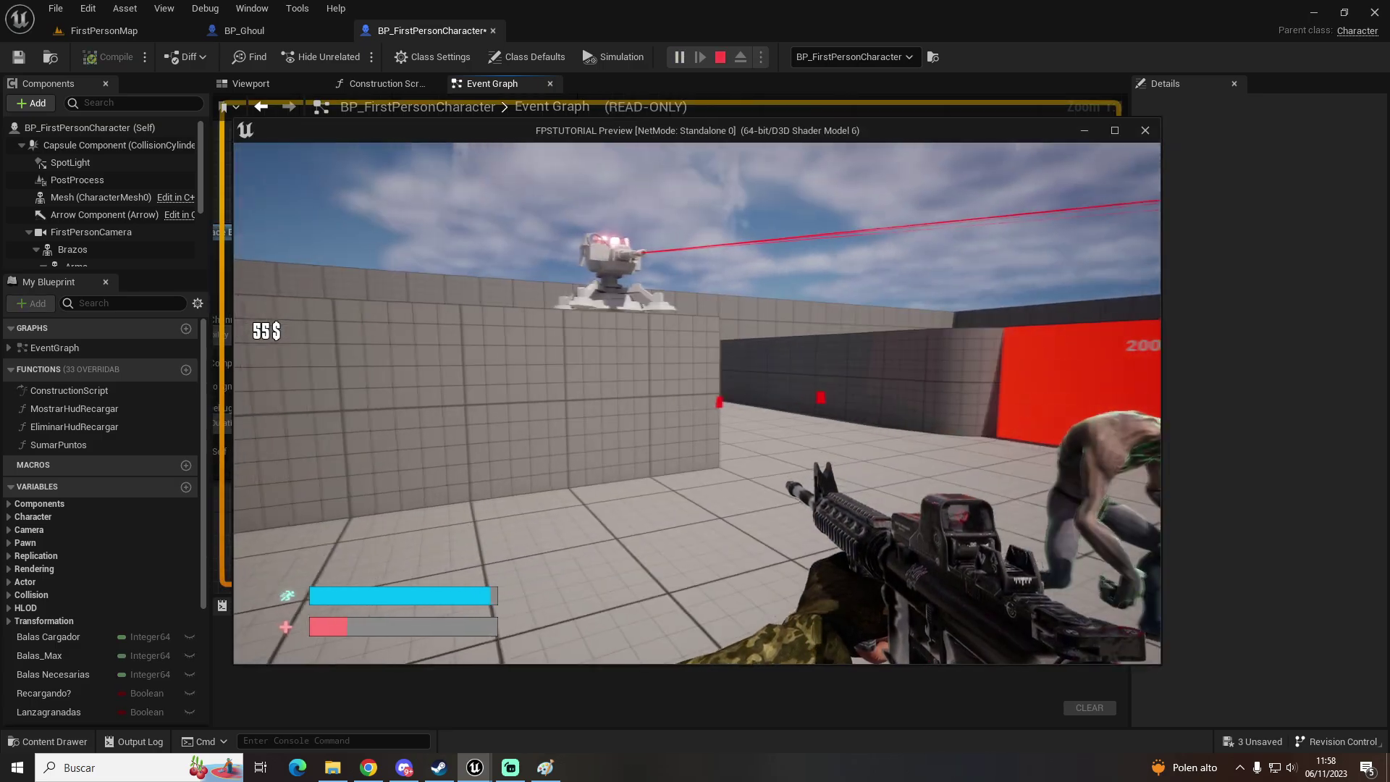
click(697, 403)
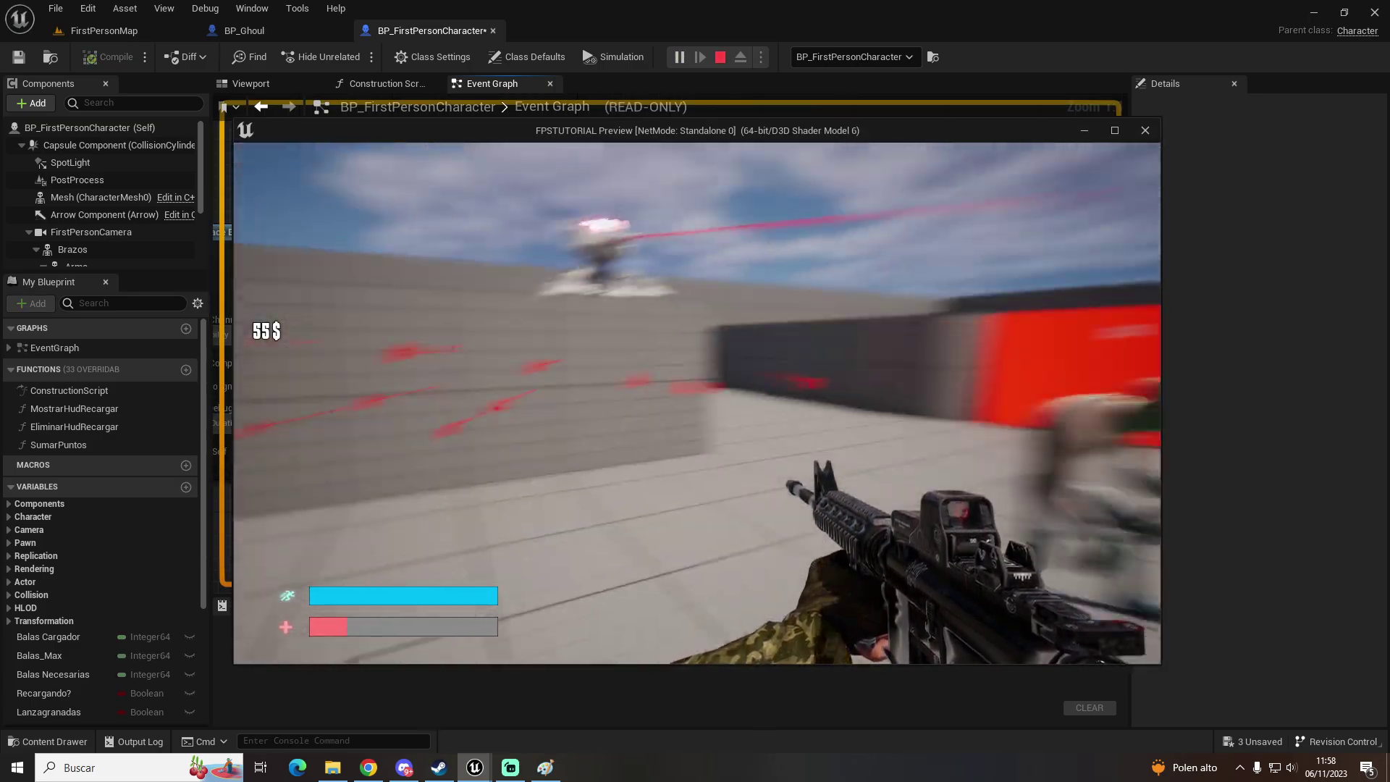
right_click(697, 403)
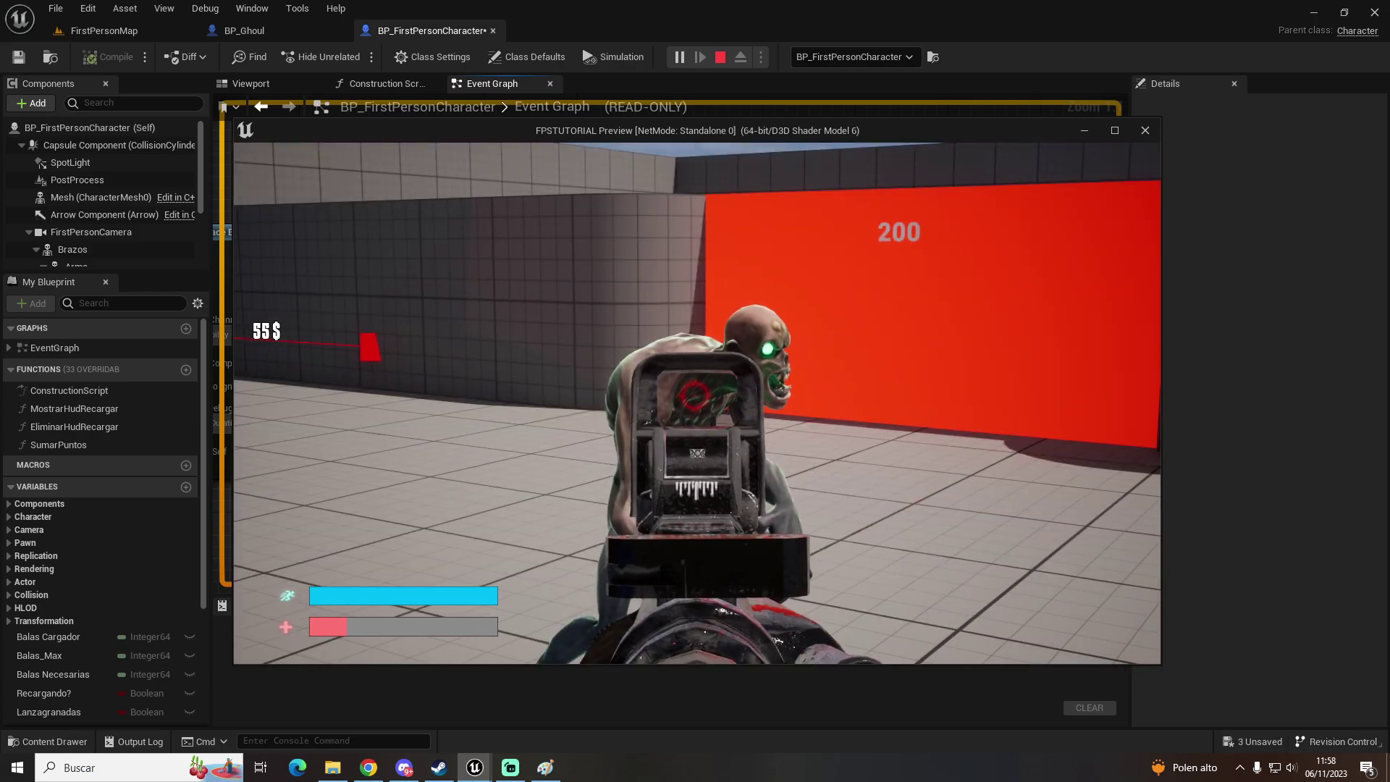
right_click(698, 404)
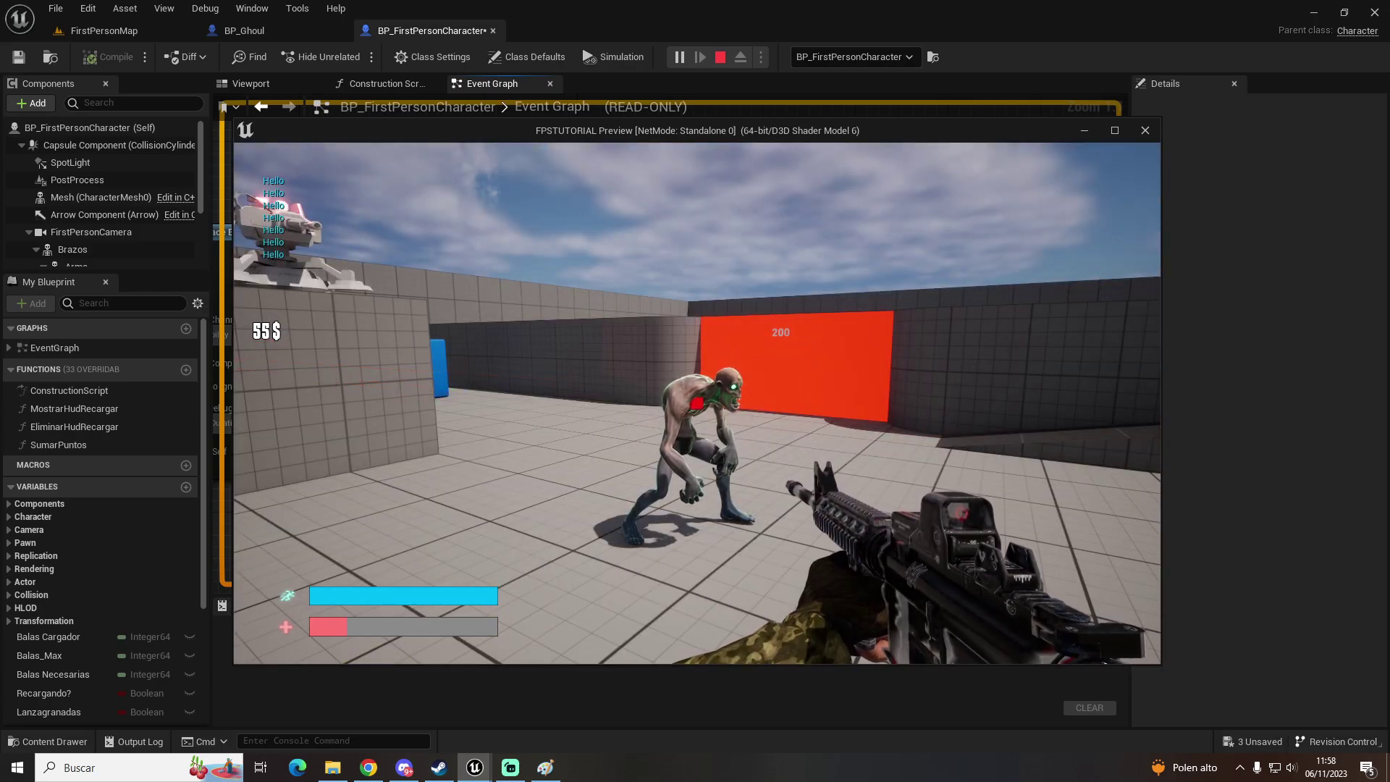
key(d)
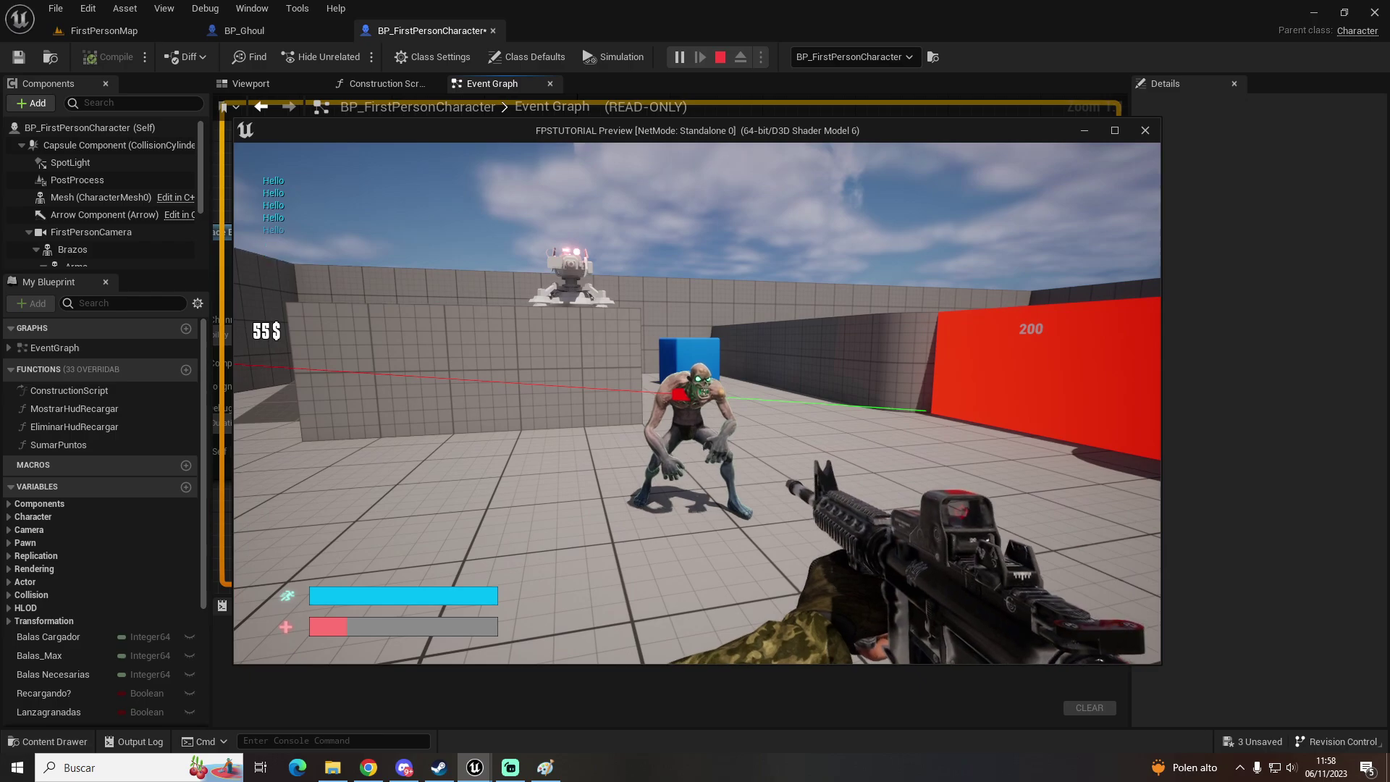
key(Escape)
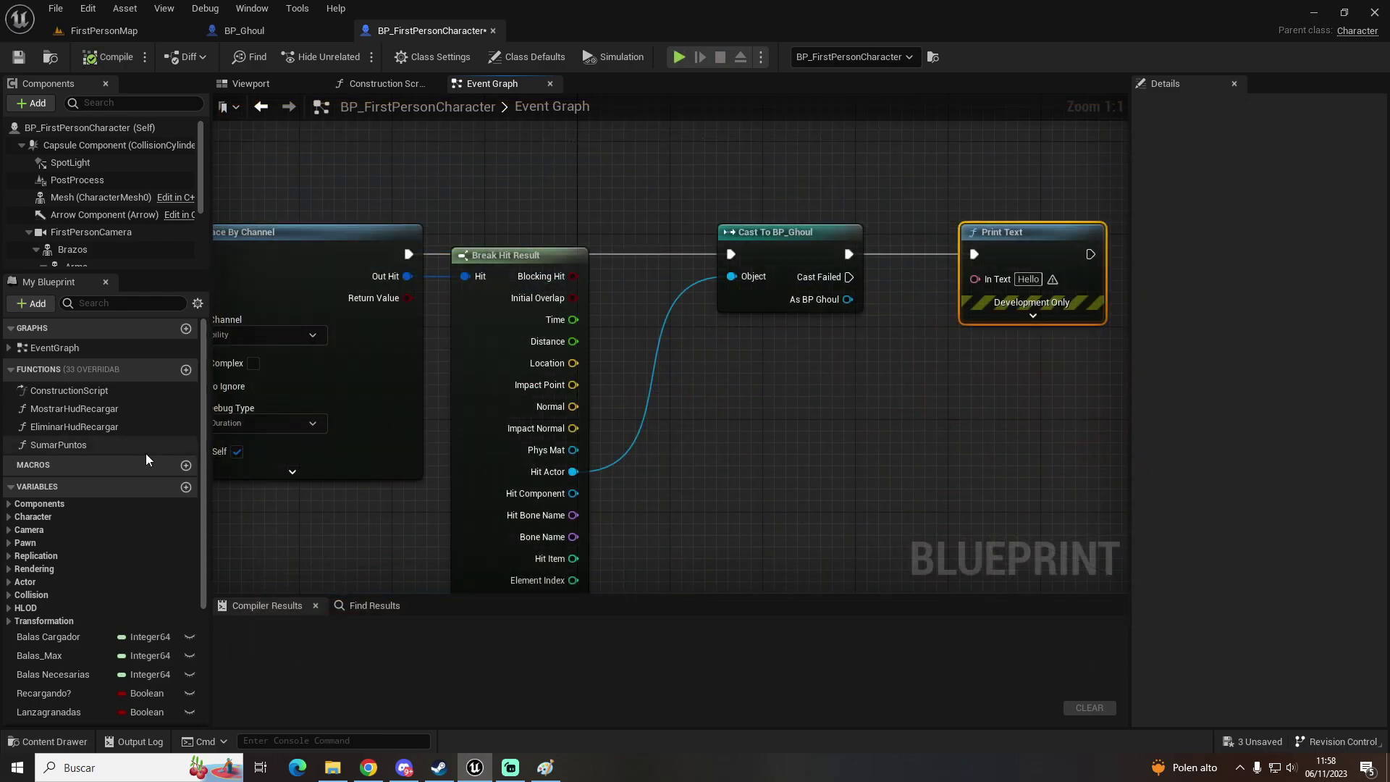
- Delete Print Text and add Set Render Custom Depth (Mesh) from As BP Ghoul
right_drag(842, 193, 528, 181)
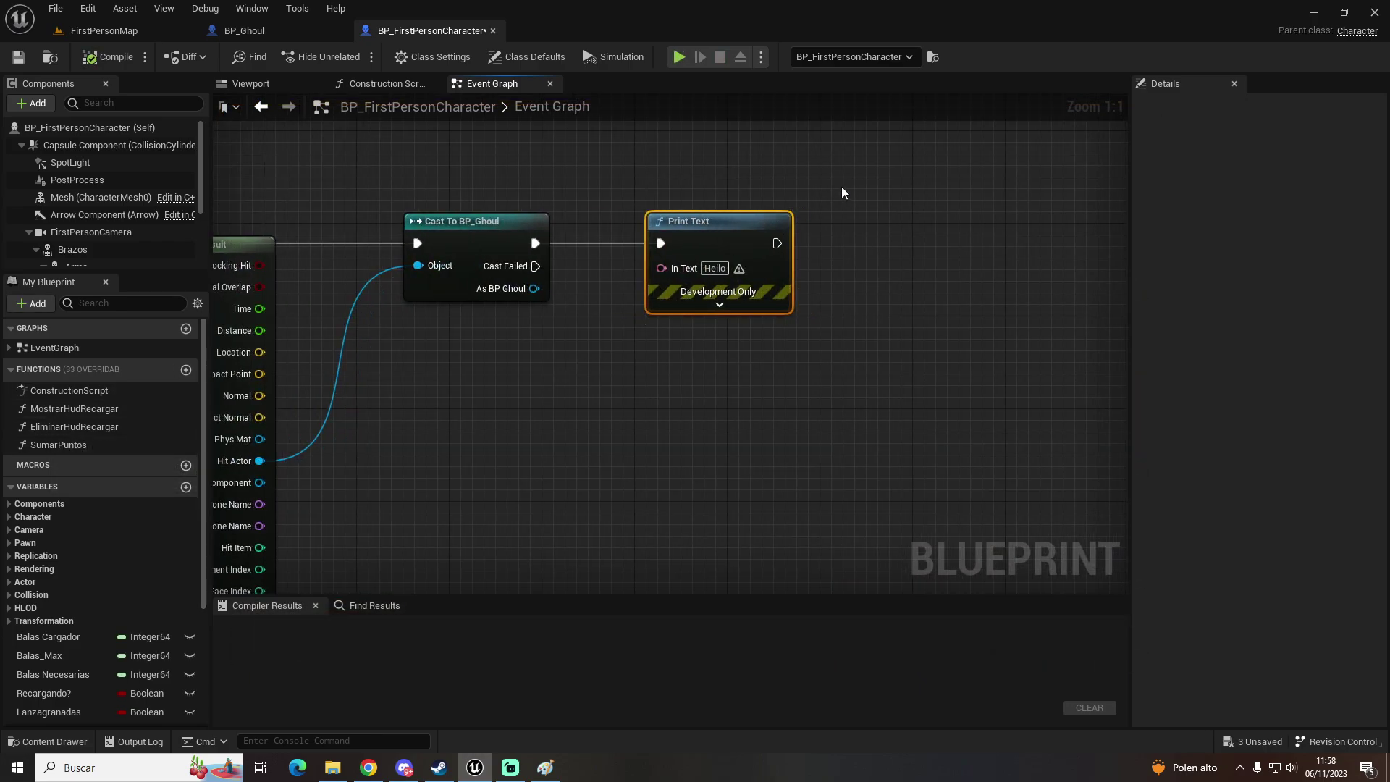
key(Delete)
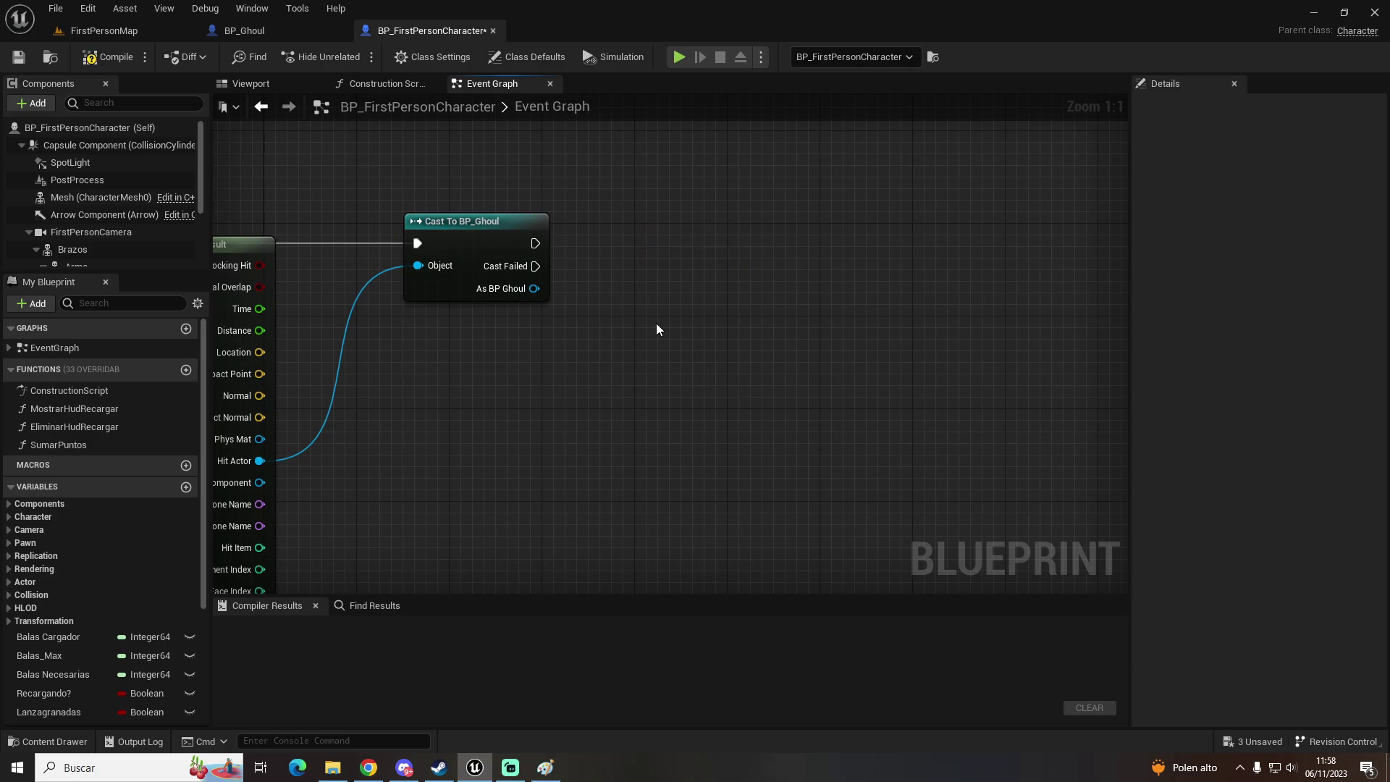
drag(540, 289, 699, 302)
text(set r)
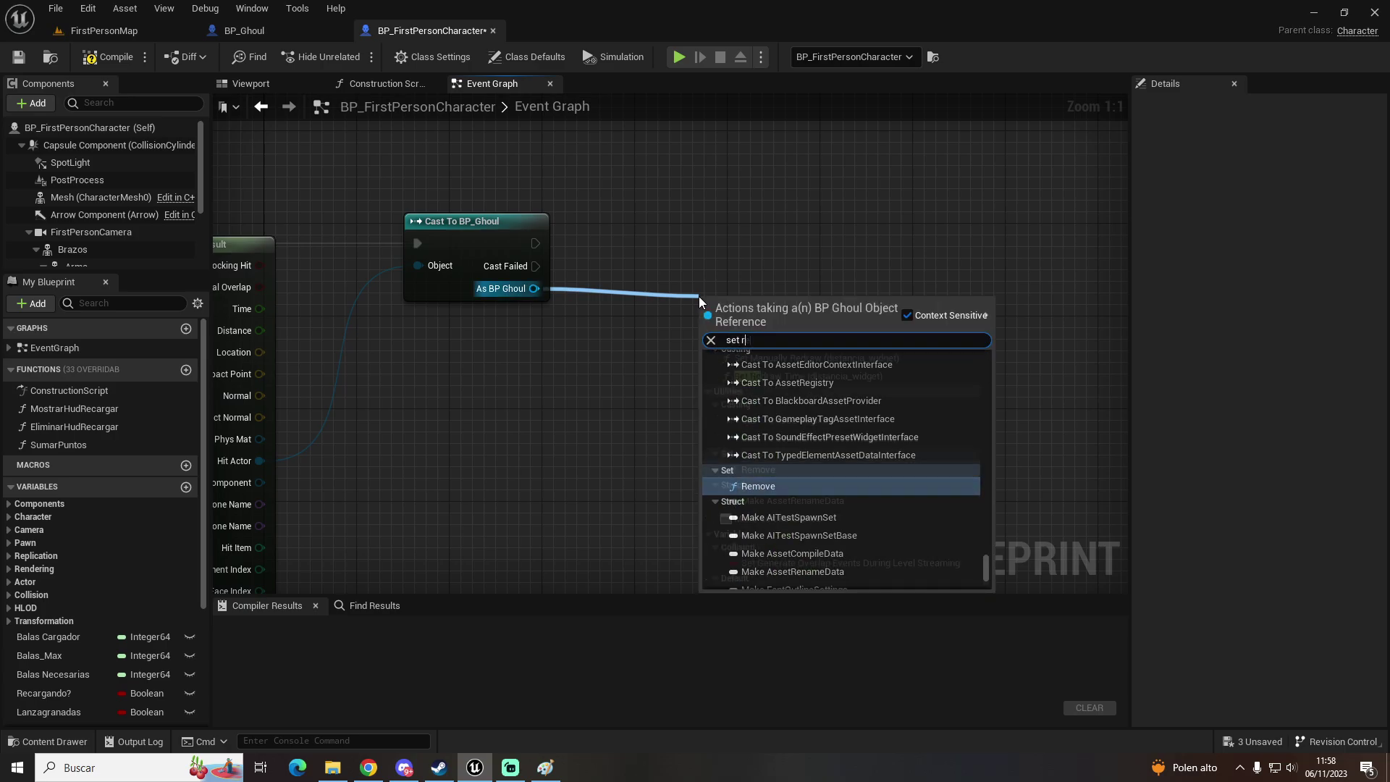
text(ender)
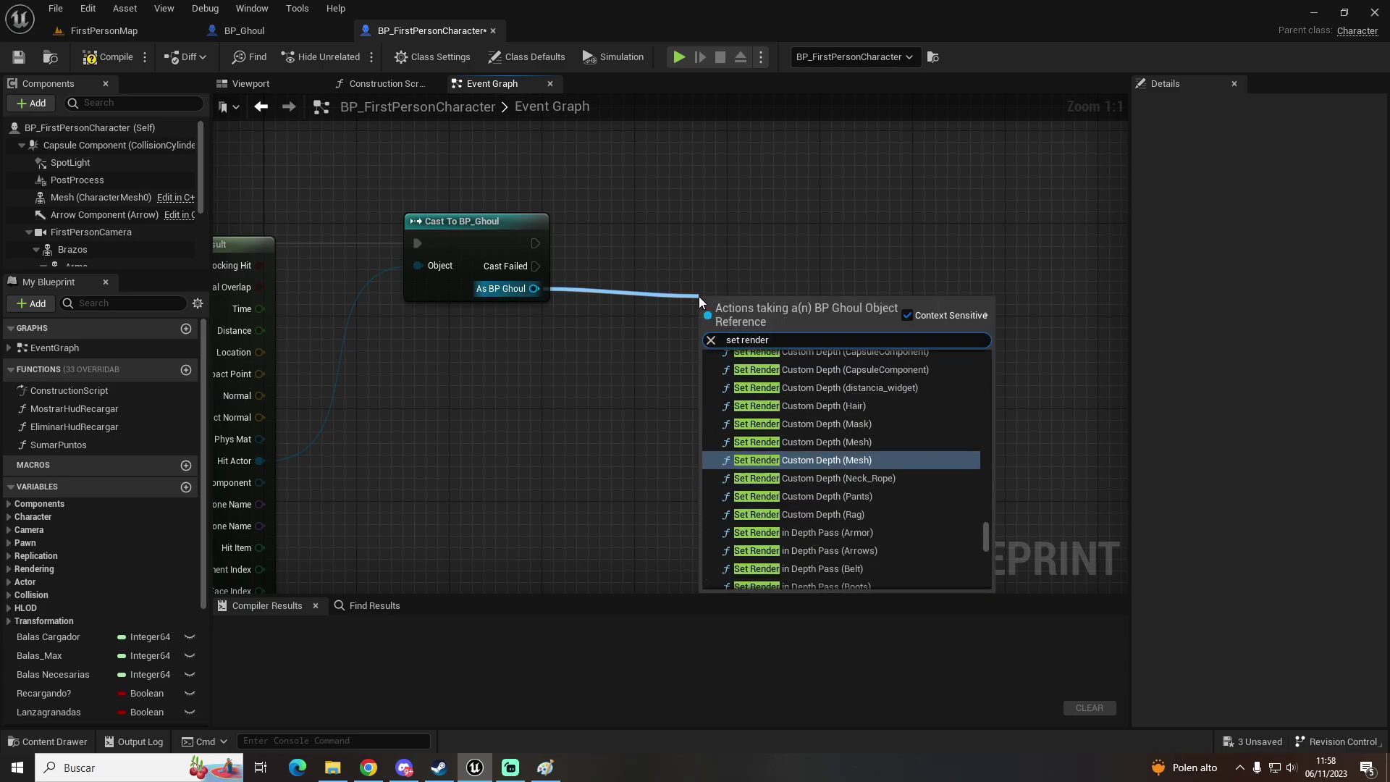
click(859, 461)
mouse_move(791, 326)
mouse_down()
mouse_move(824, 331)
mouse_move(836, 215)
mouse_up()
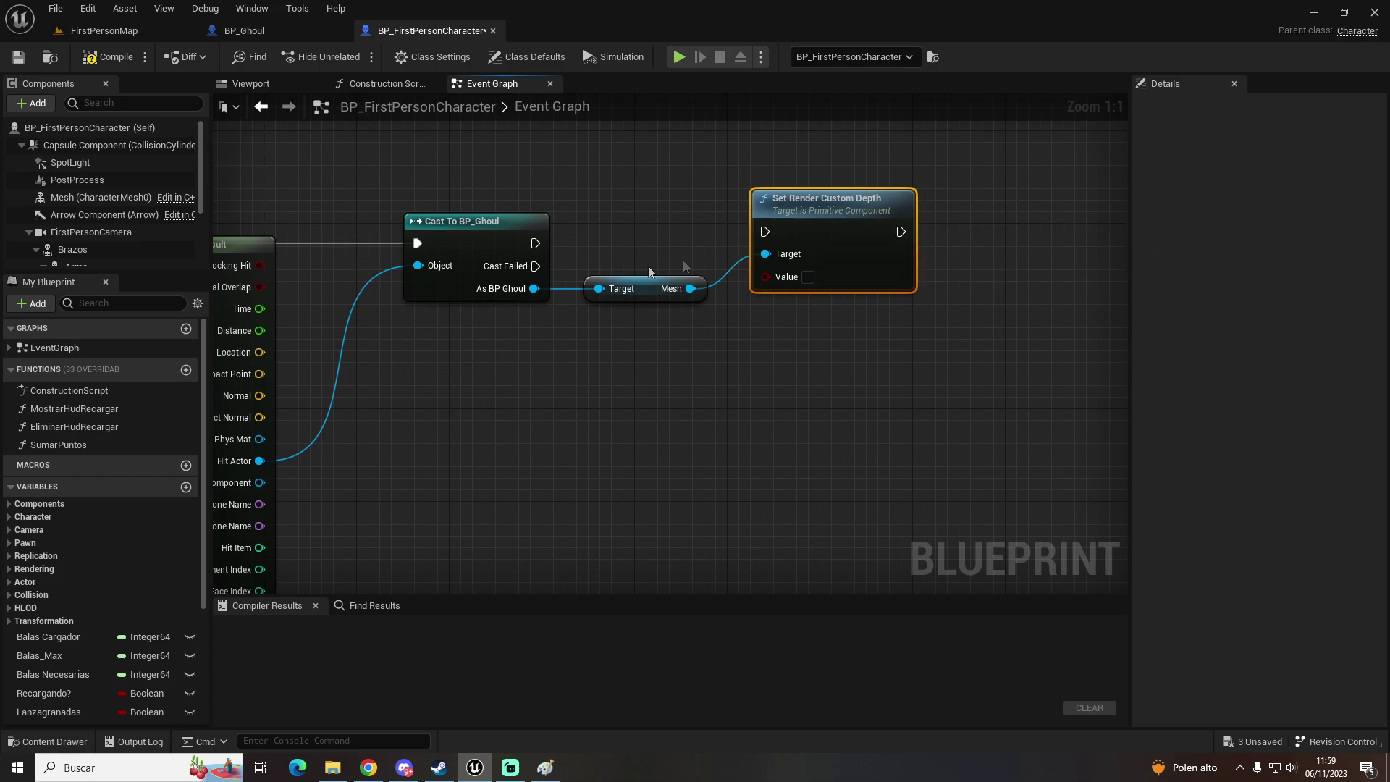
drag(647, 300, 653, 318)
click(587, 411)
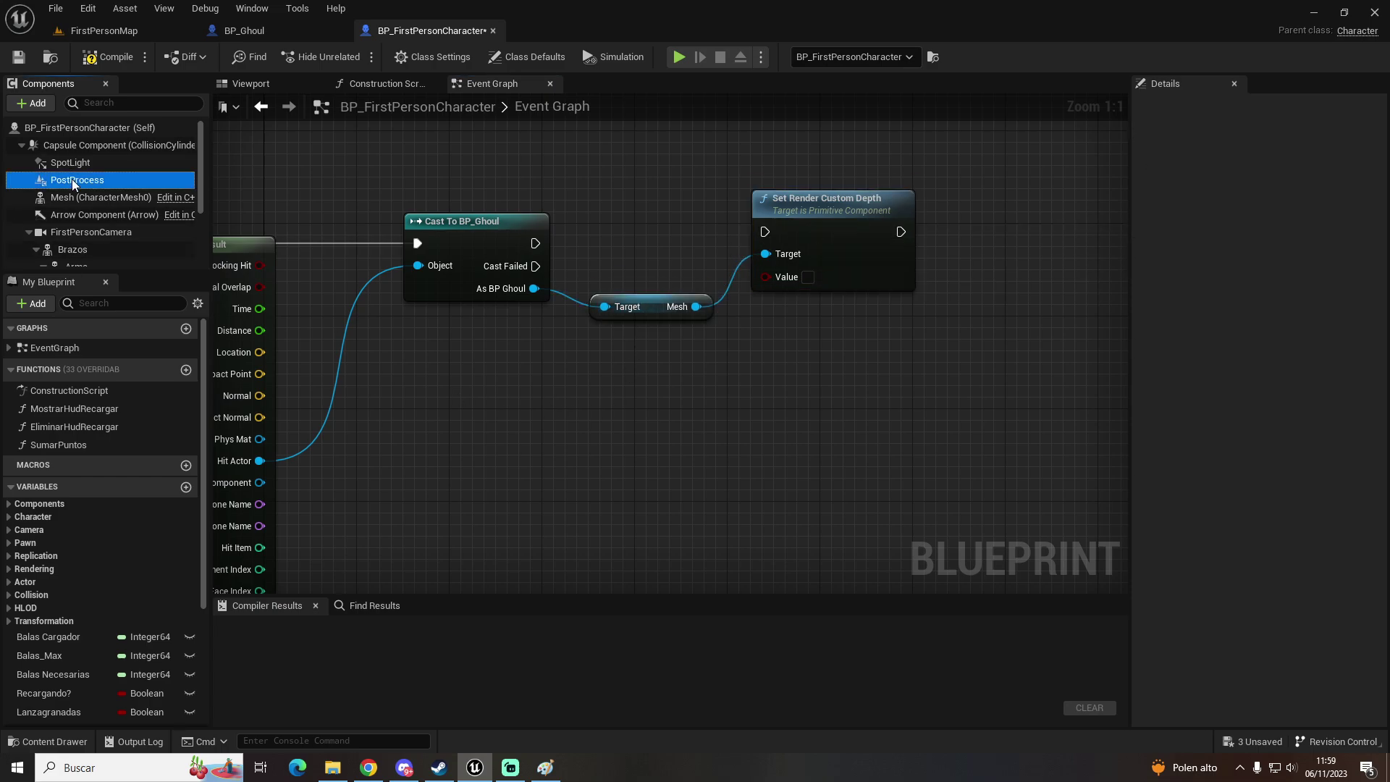
- Wire the cast's success exec into Set Render Custom Depth, tick Value, then open BP_Ghoul
click(78, 180)
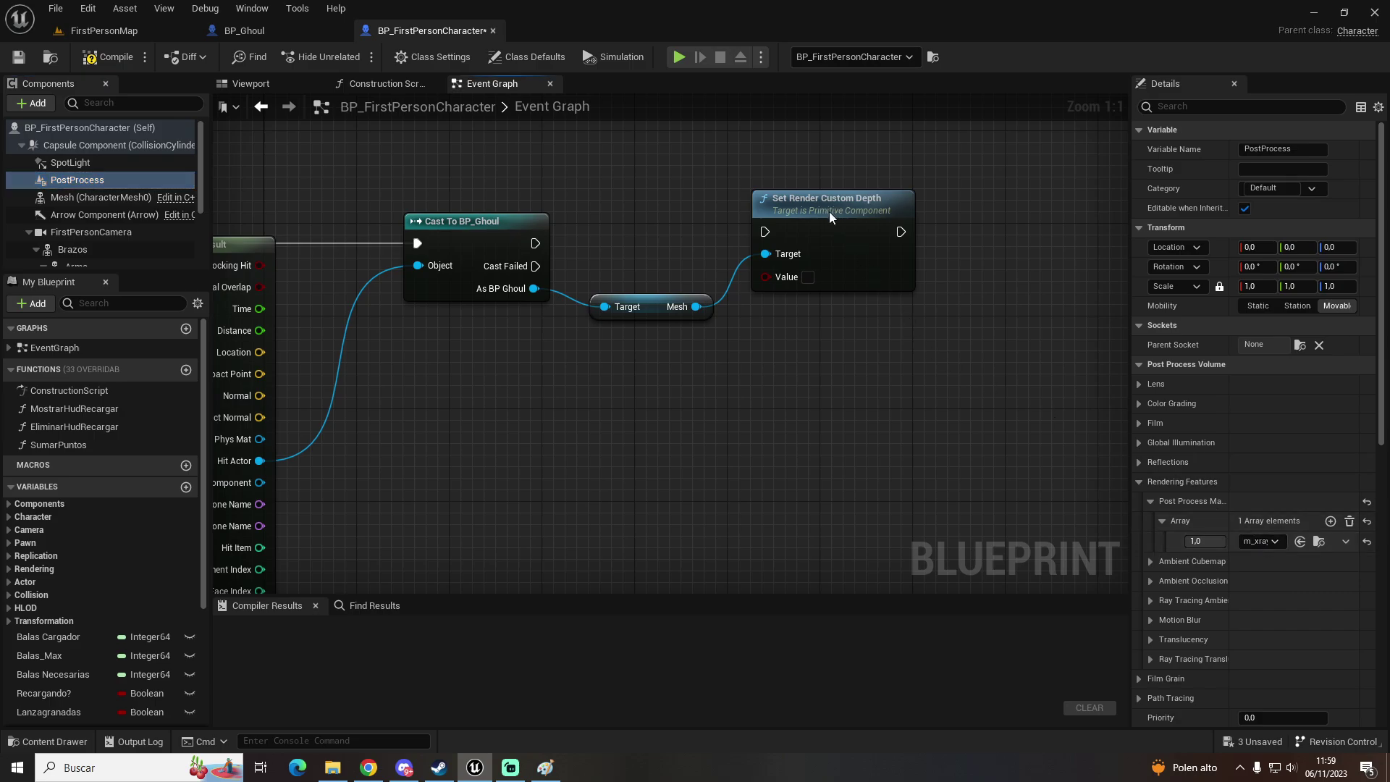
drag(828, 209, 828, 220)
drag(535, 243, 765, 243)
click(808, 289)
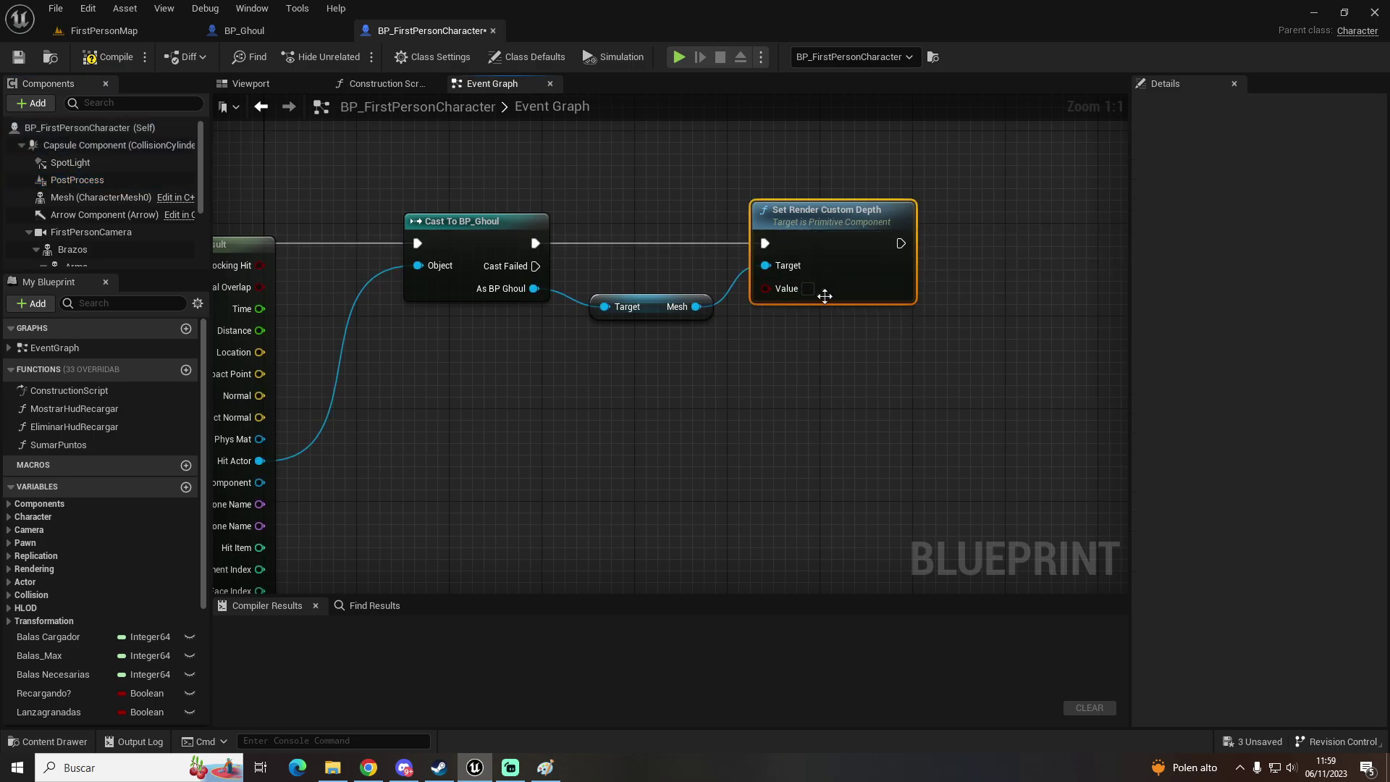
click(885, 382)
drag(884, 381, 666, 190)
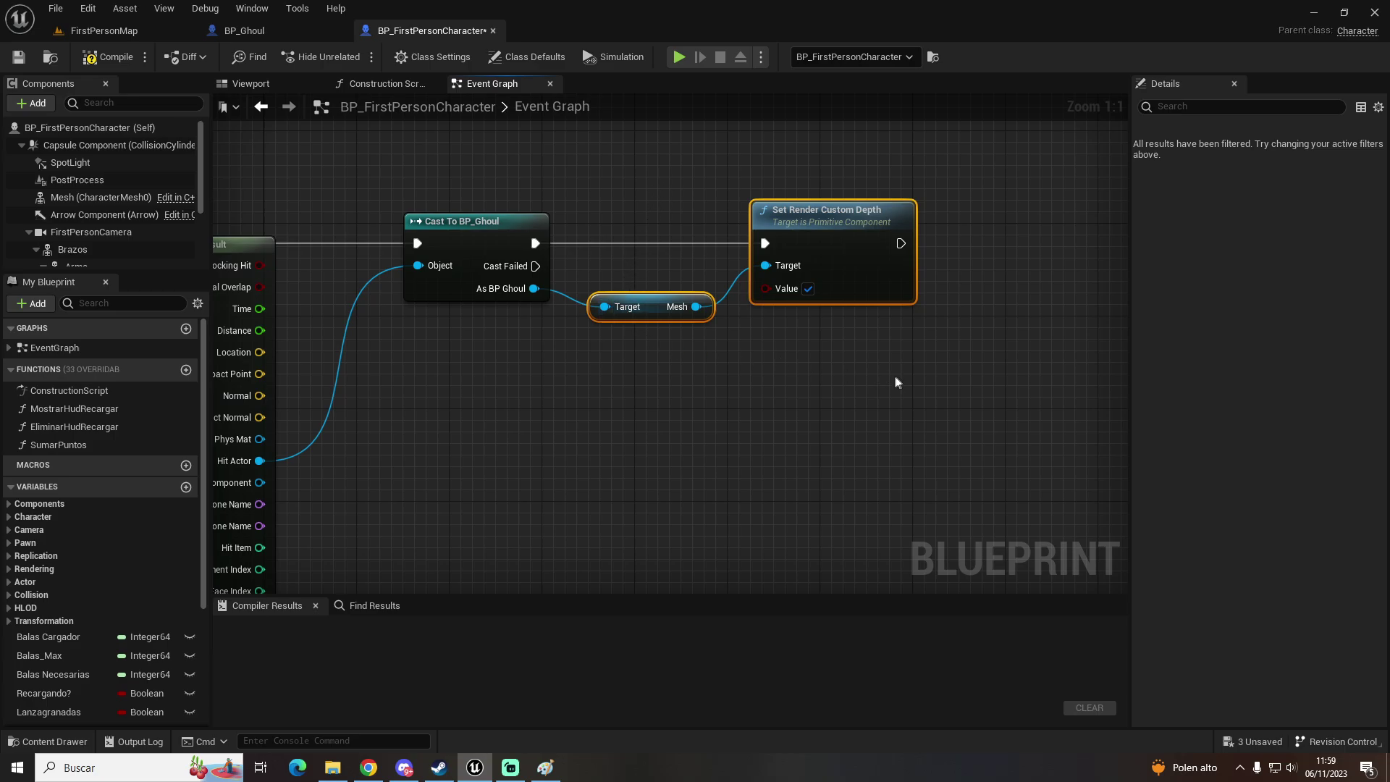
right_drag(894, 378, 621, 418)
click(246, 32)
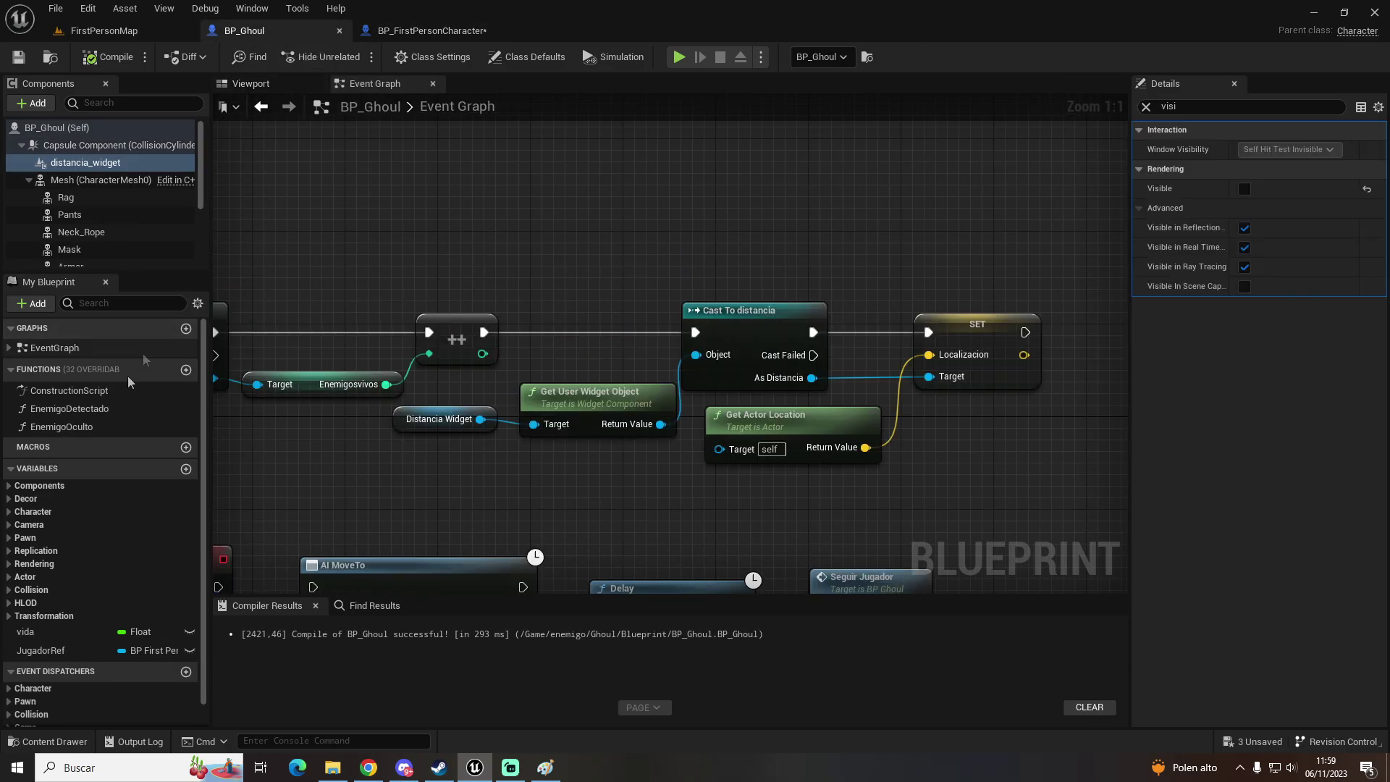
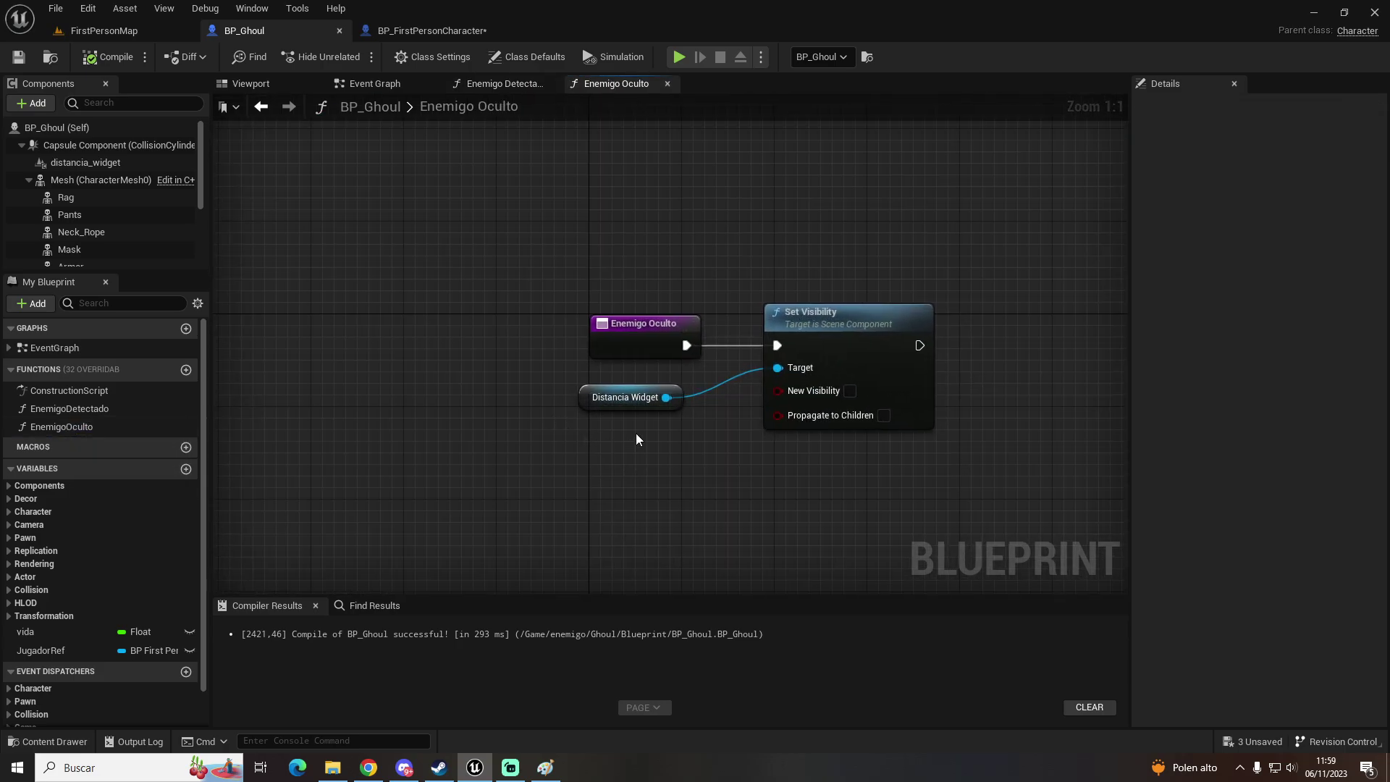
click(250, 83)
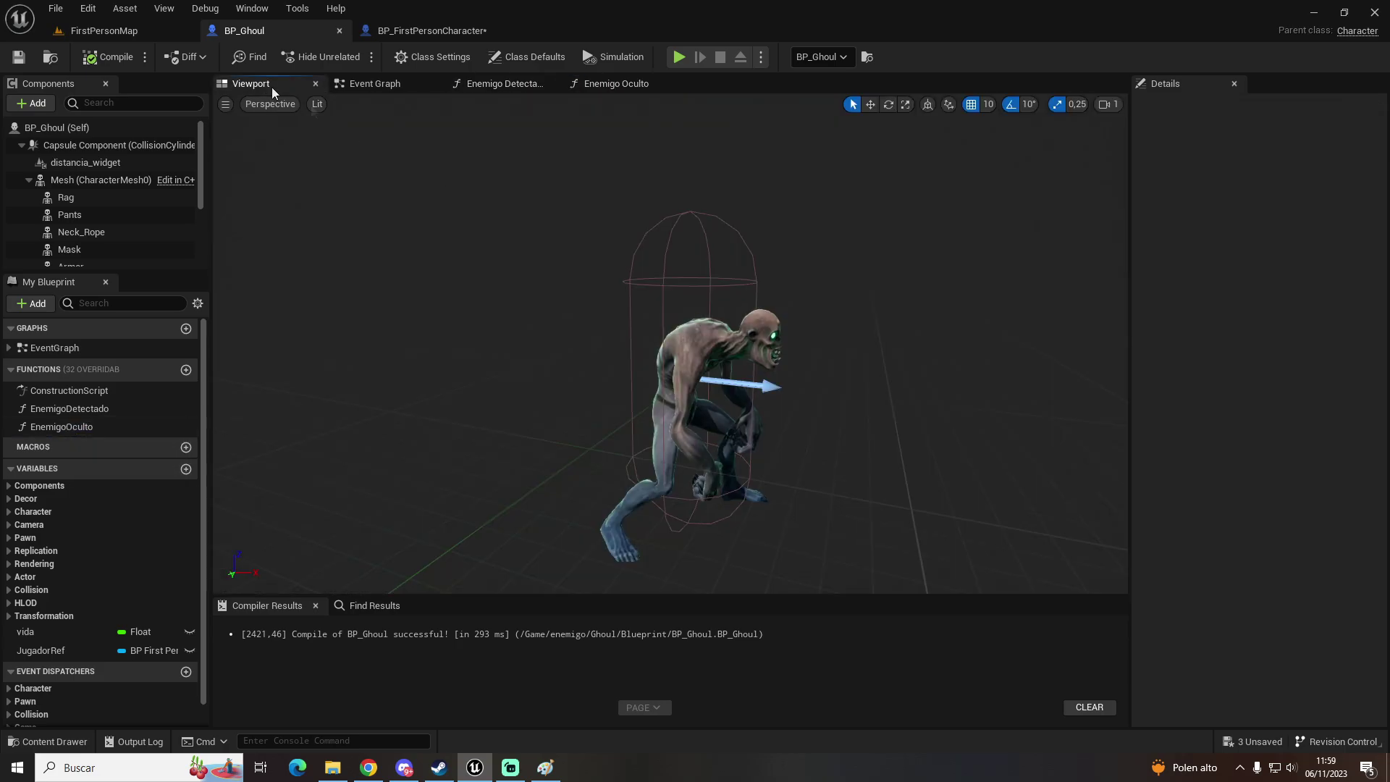
click(614, 85)
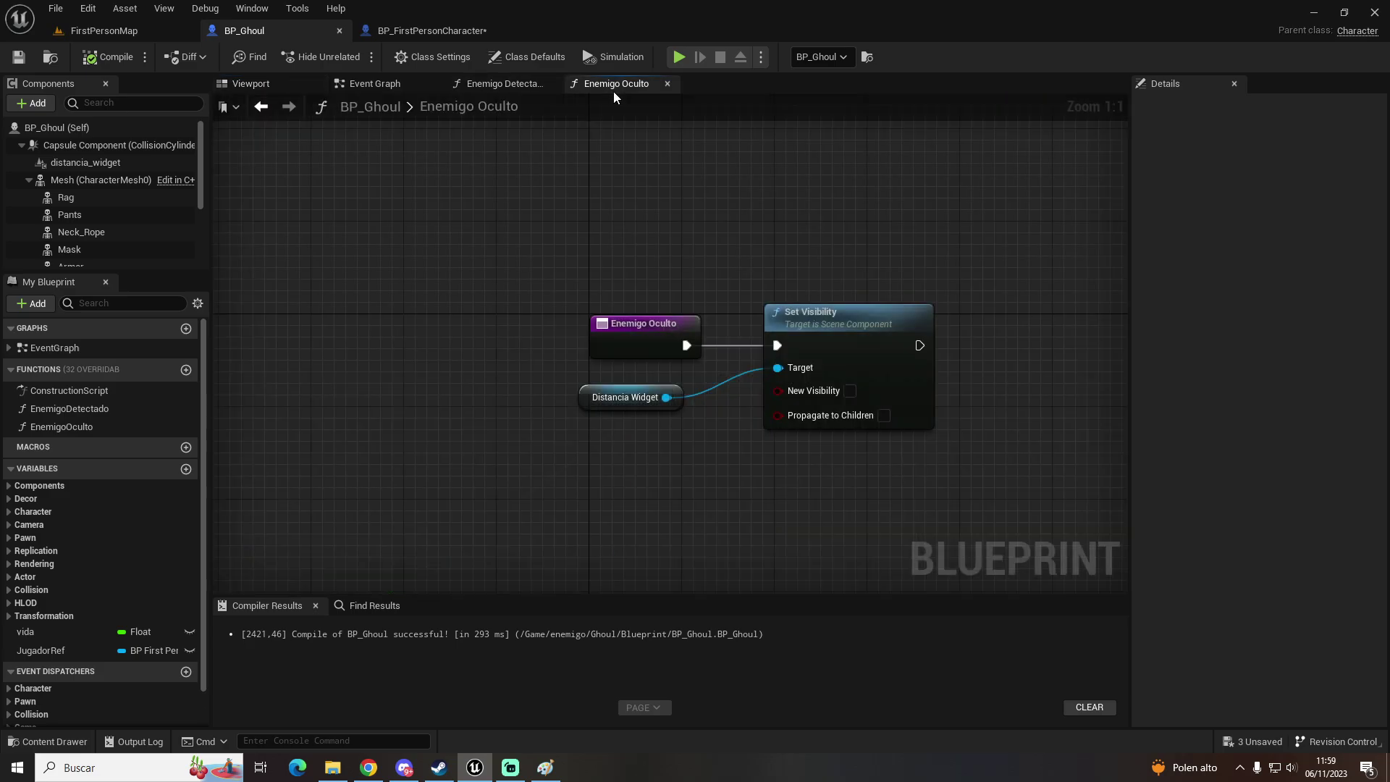
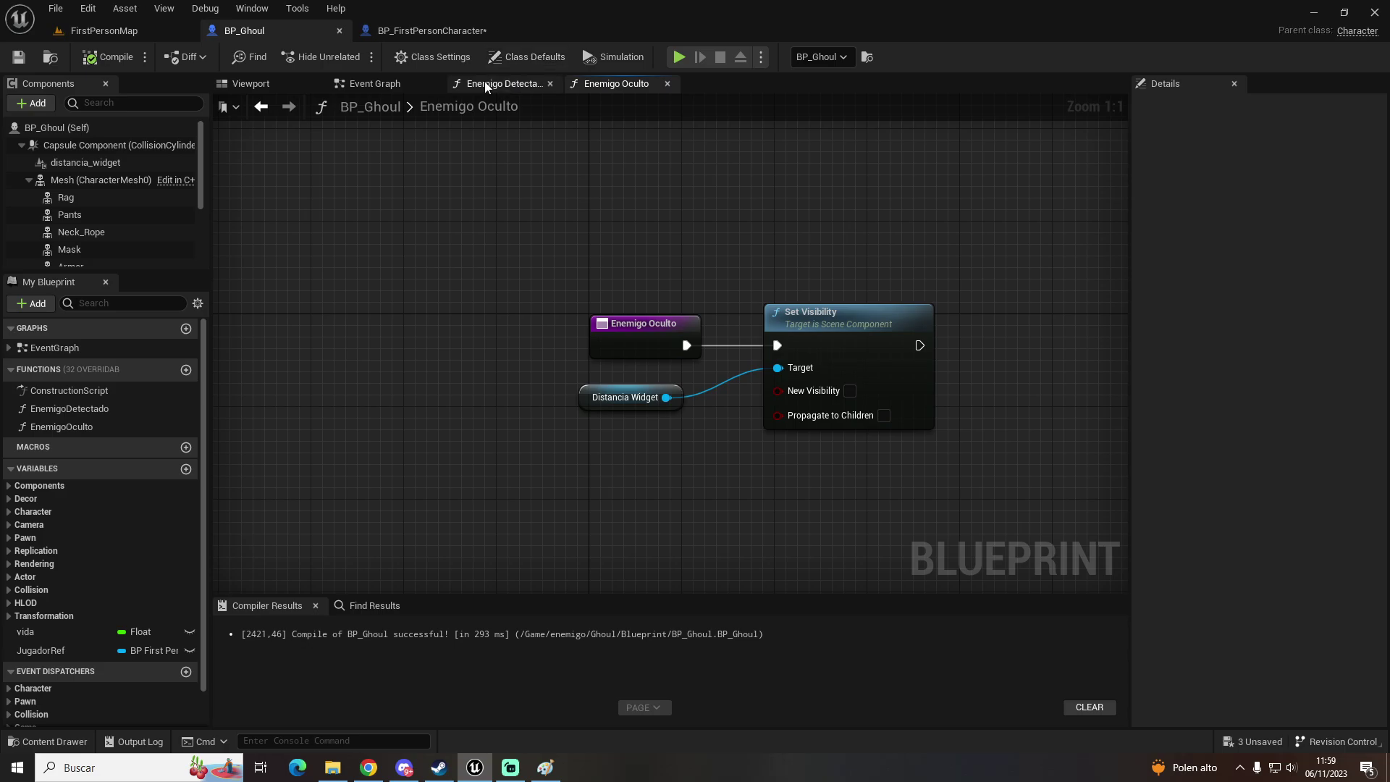
- Check the Enemigo Detectado graph, then close it and the Enemigo Oculto tab to reach BP_Ghoul's Event Graph
click(486, 86)
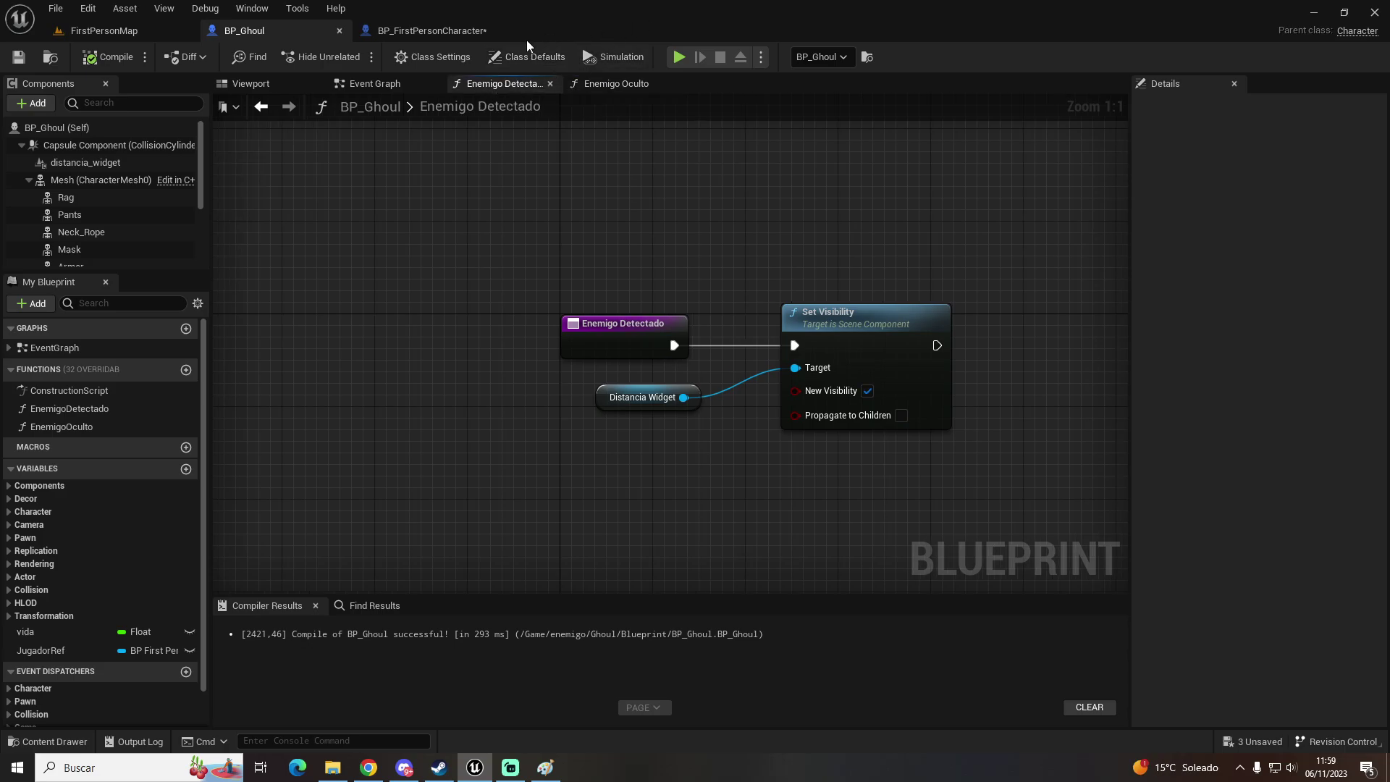
click(553, 83)
click(553, 82)
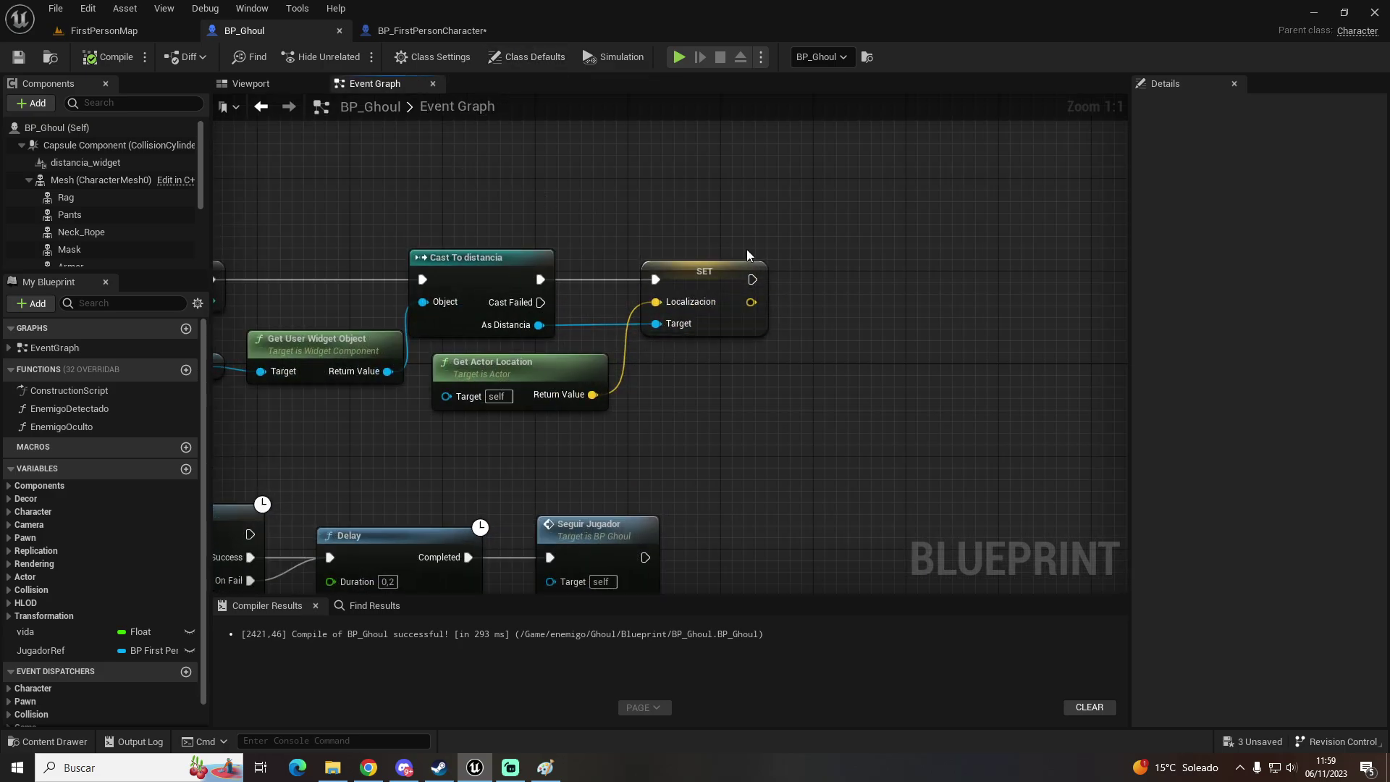
- In BP_FirstPersonCharacter, call Enemigo Detectado on As BP Ghoul, wired after Set Render Custom Depth
click(432, 31)
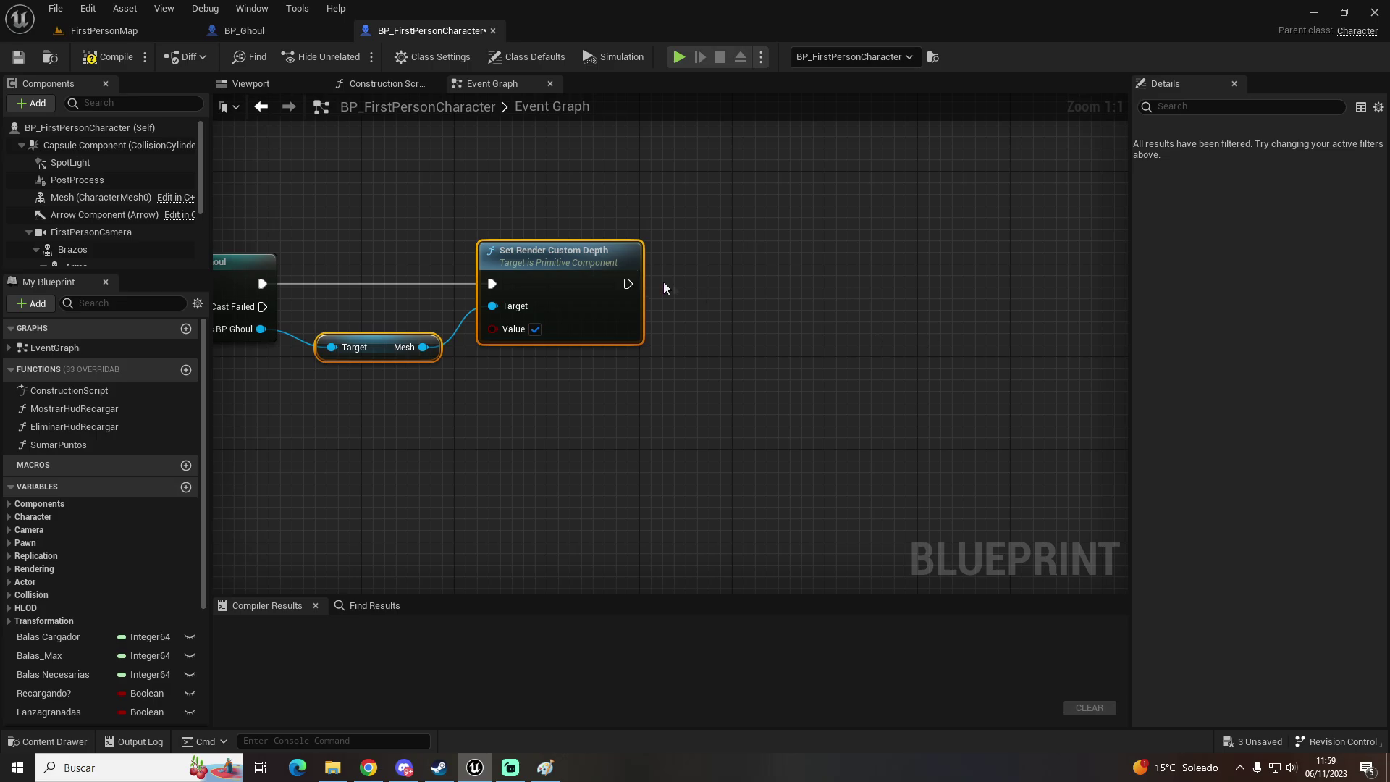
drag(366, 345, 680, 410)
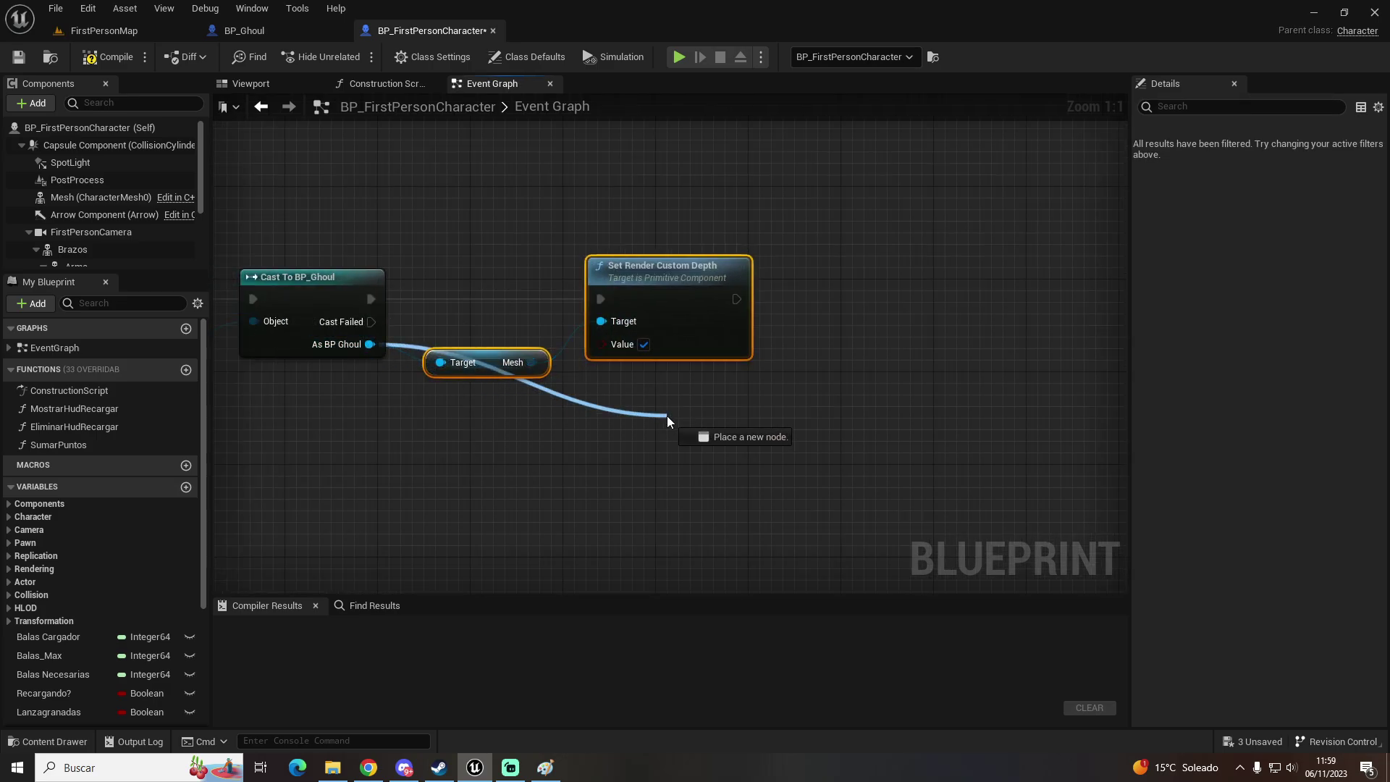
text(enemigo)
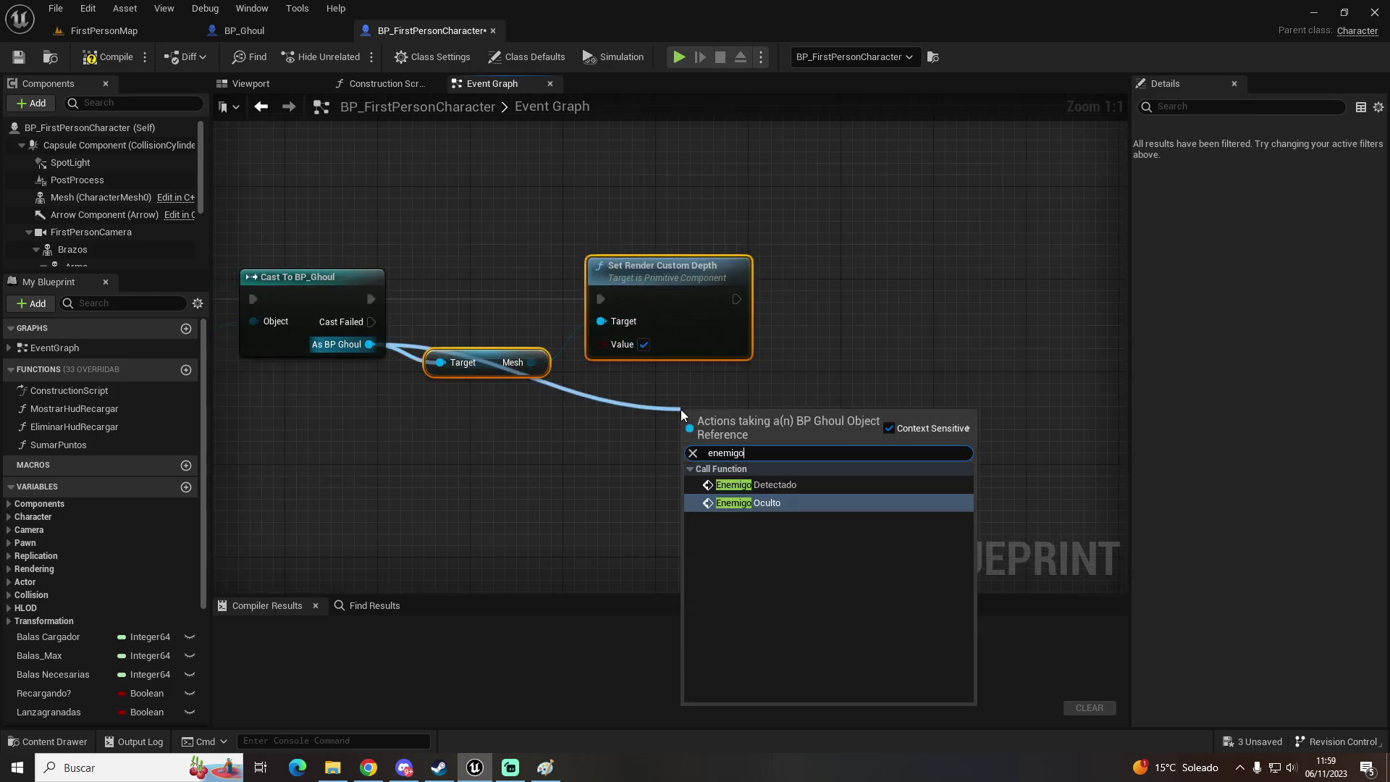
key(Return)
mouse_move(722, 410)
mouse_down()
mouse_move(862, 270)
mouse_move(737, 299)
mouse_up()
right_drag(918, 329, 649, 365)
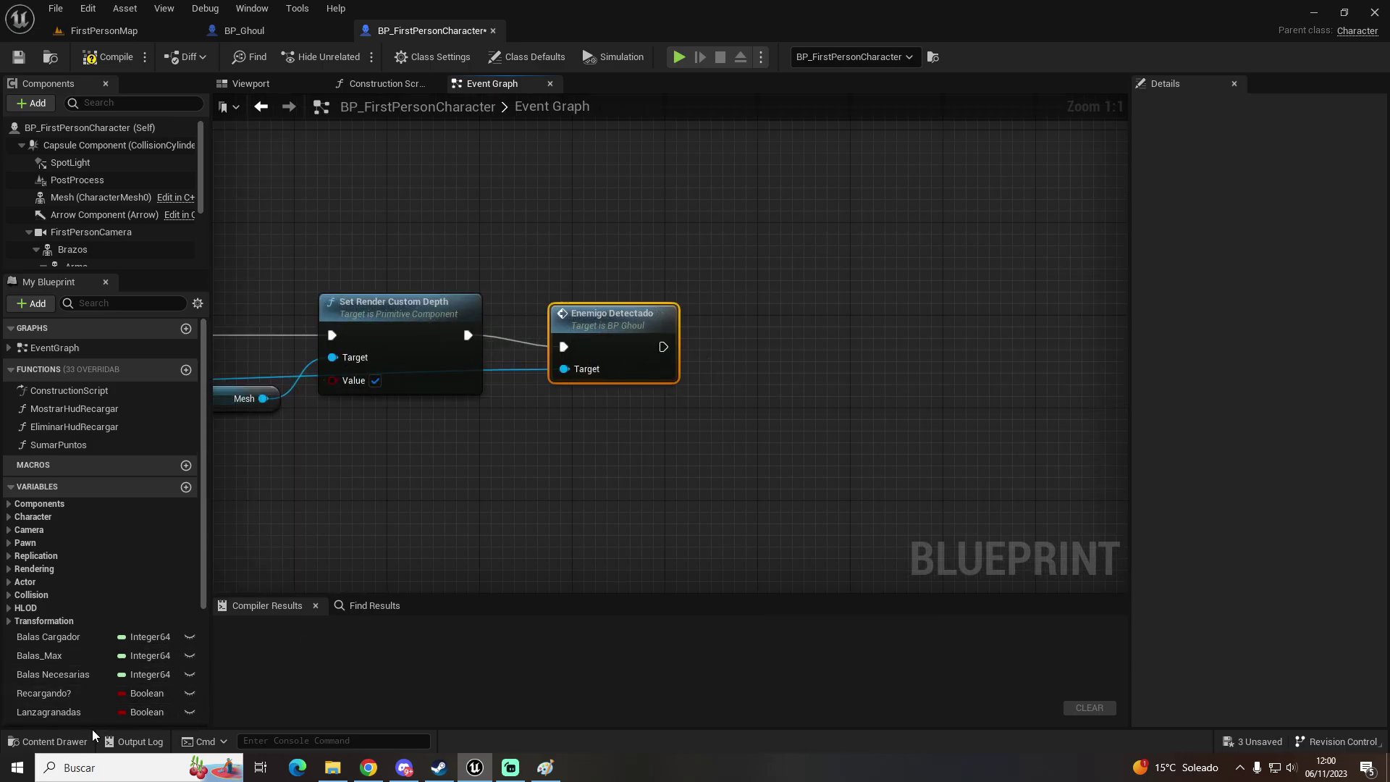
click(85, 738)
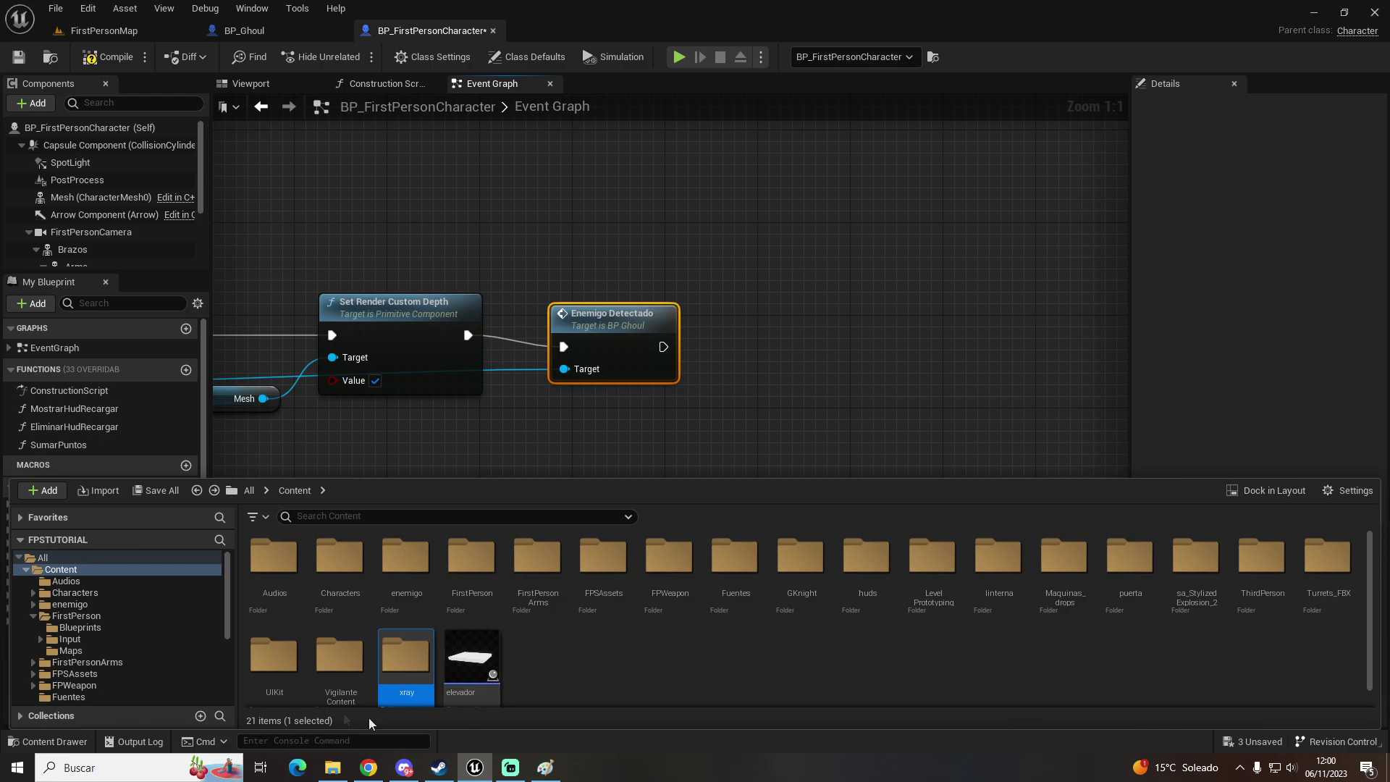
- Open the Audios folder, then the DetectadoAudio sound cue, and inspect its wave player nodes
double_click(273, 557)
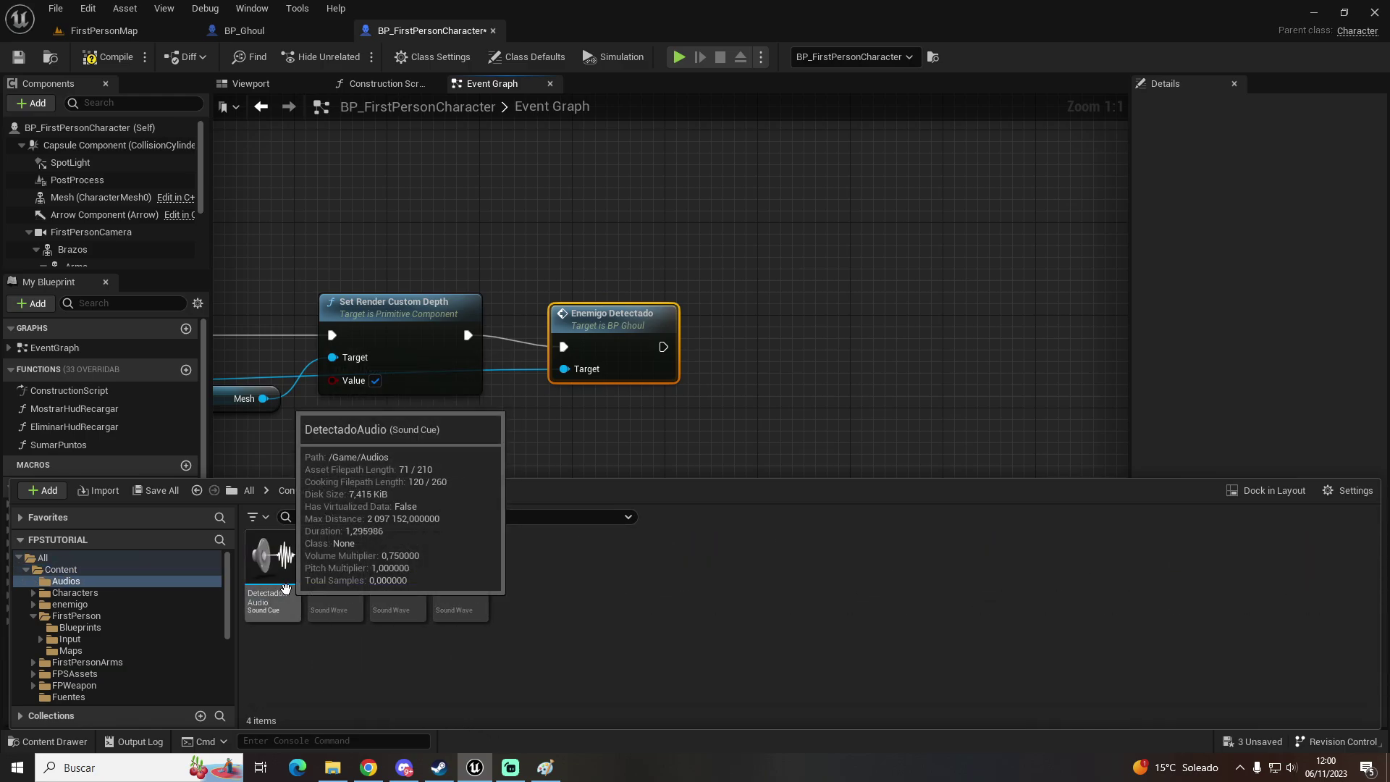
right_click(650, 607)
mouse_move(679, 387)
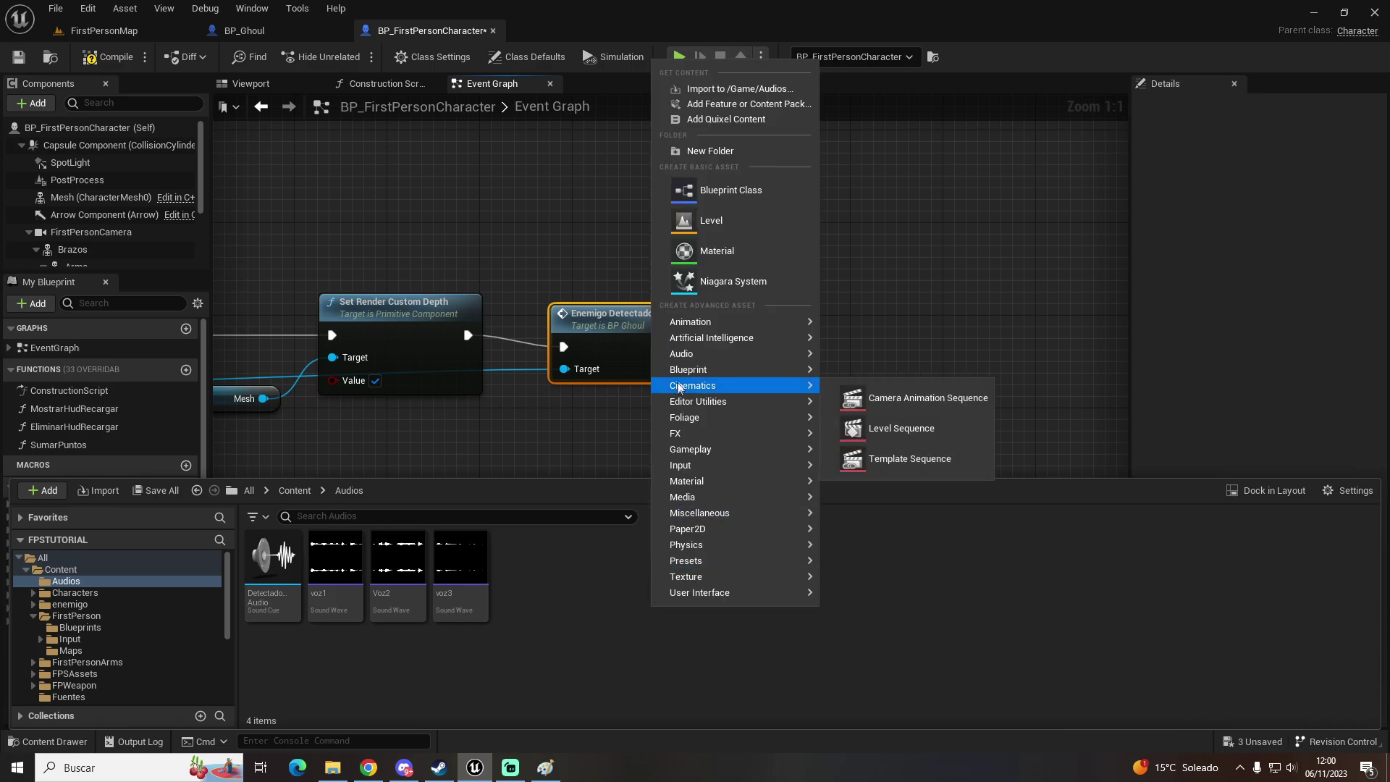
mouse_move(760, 338)
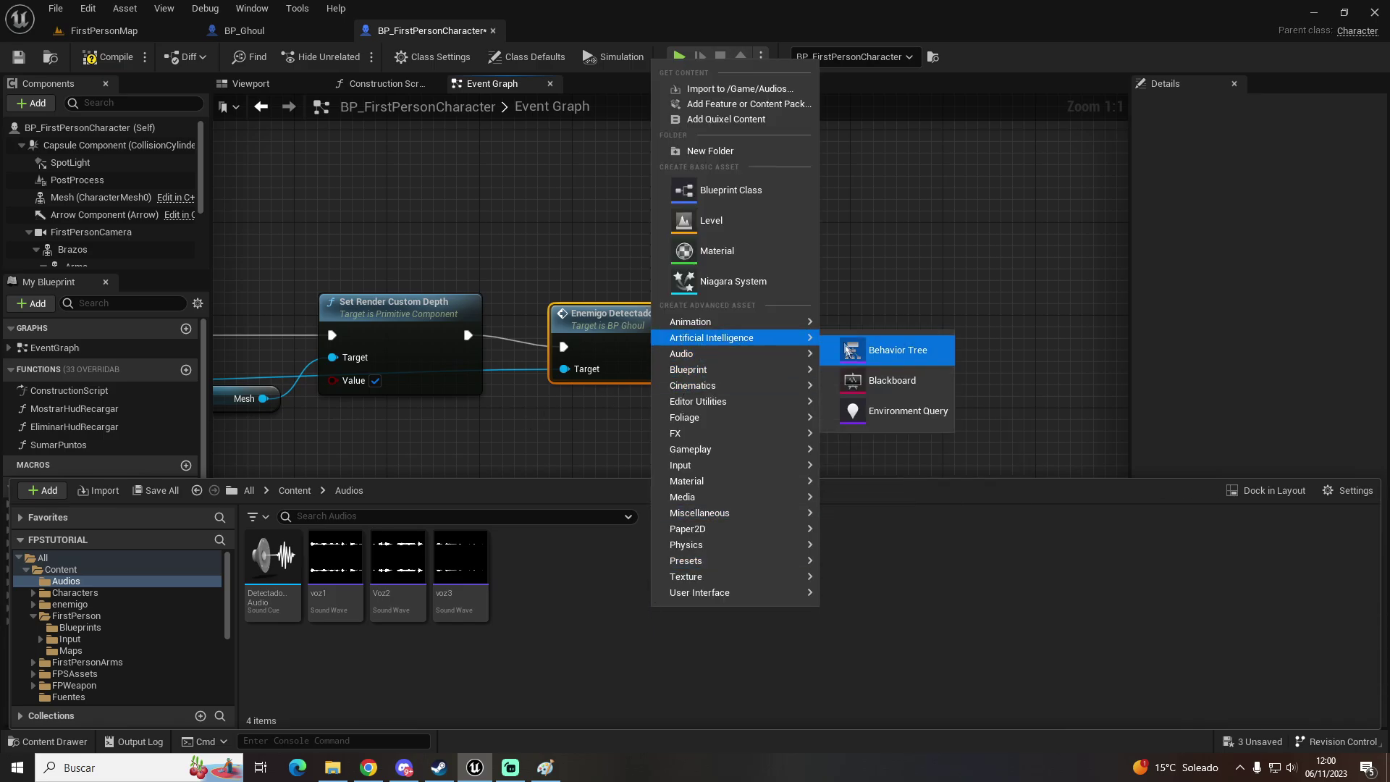
click(255, 594)
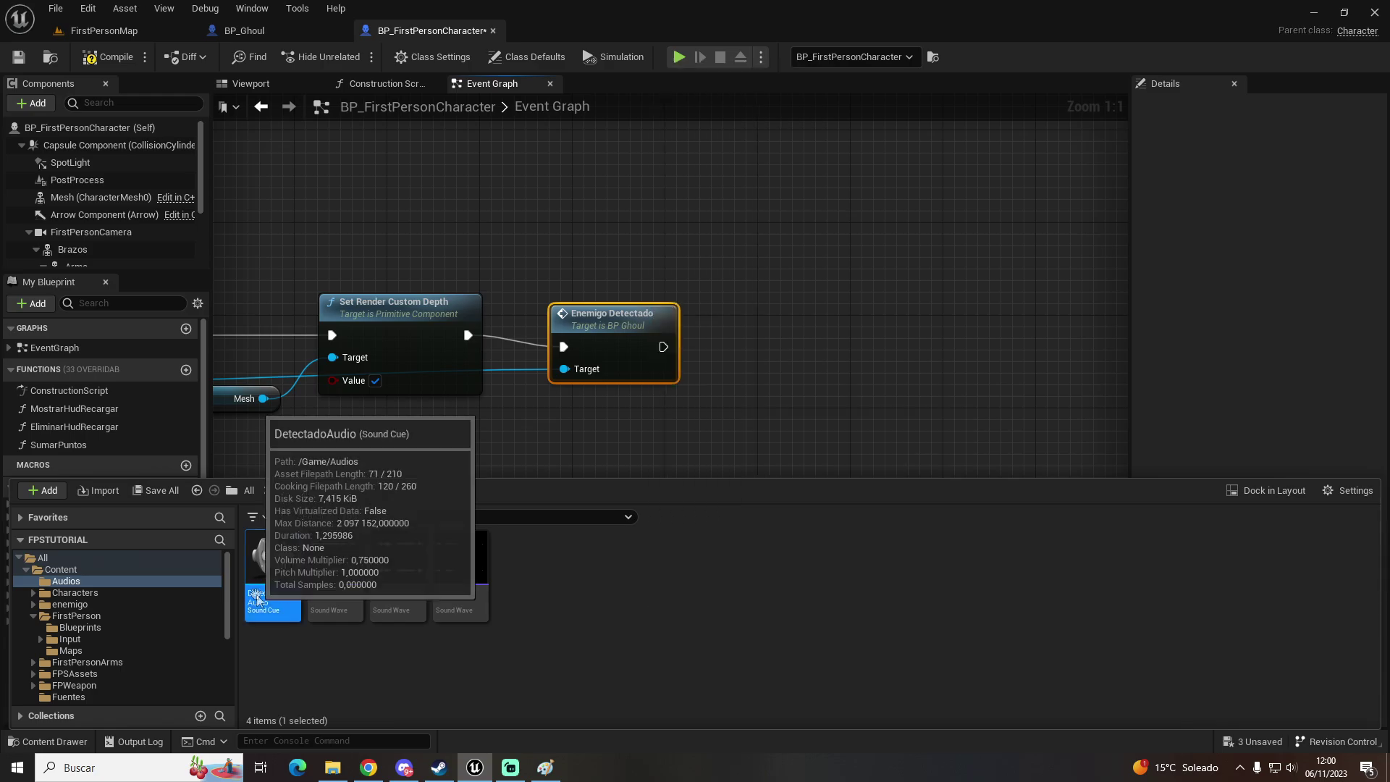
double_click(255, 594)
drag(677, 340, 528, 565)
click(528, 565)
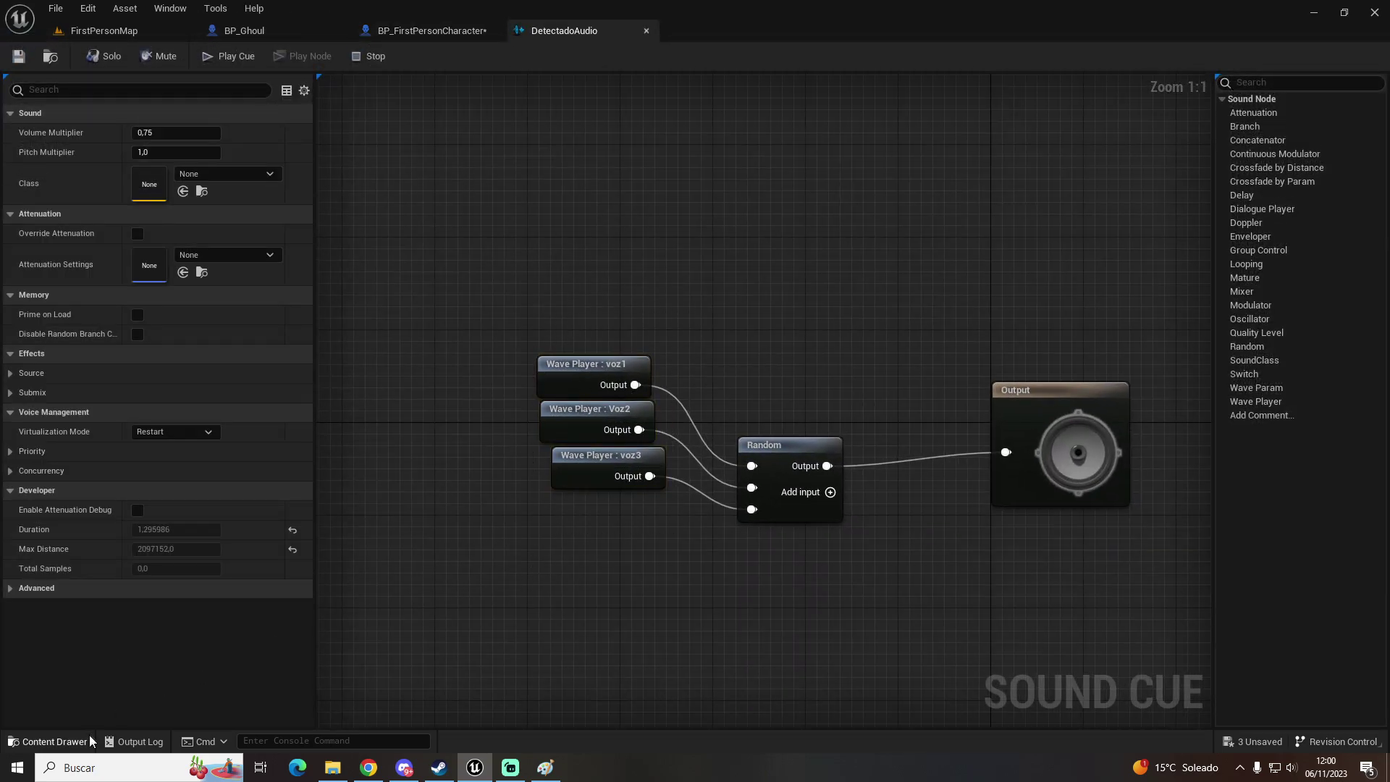
- Move DetectadoAudio's Random node up, add a fourth input to it, and close the cue
click(90, 740)
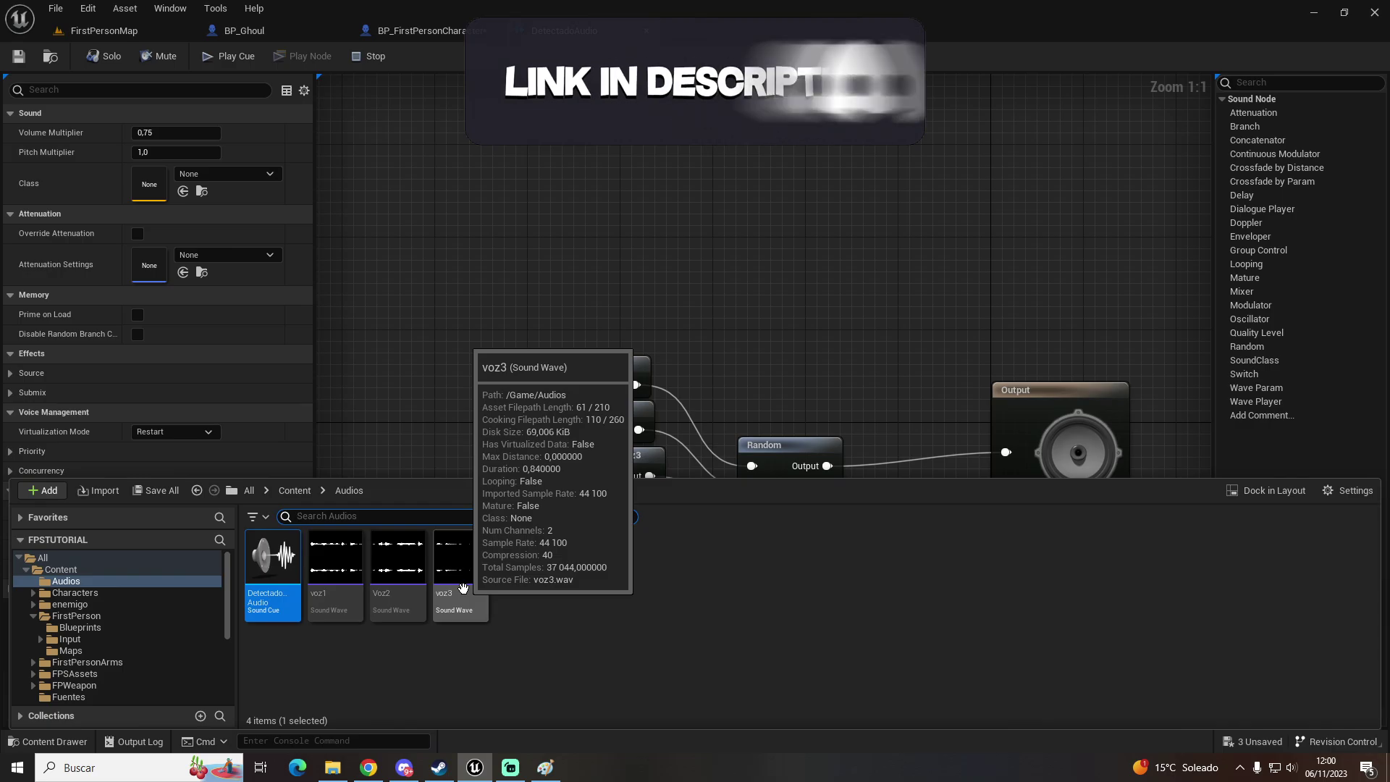
right_drag(695, 310, 653, 189)
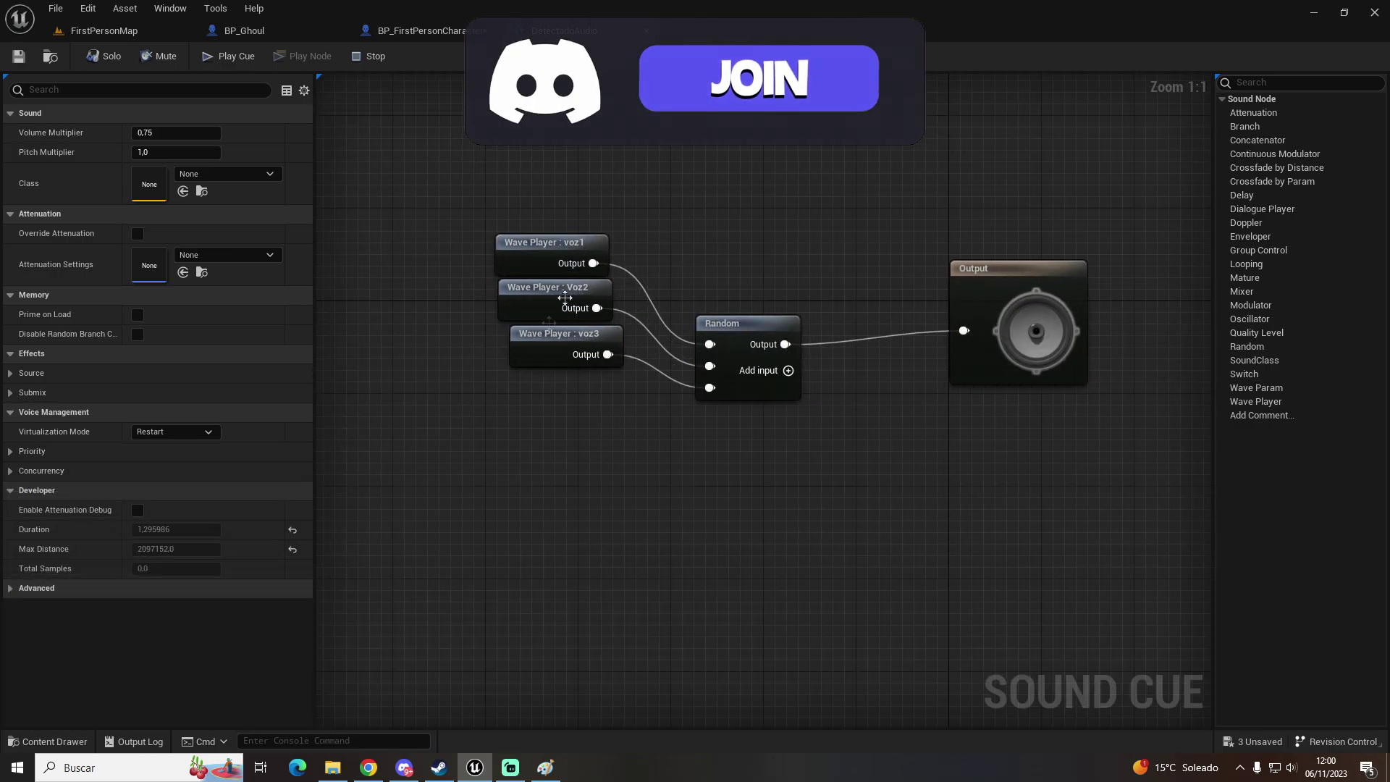
drag(770, 348, 770, 312)
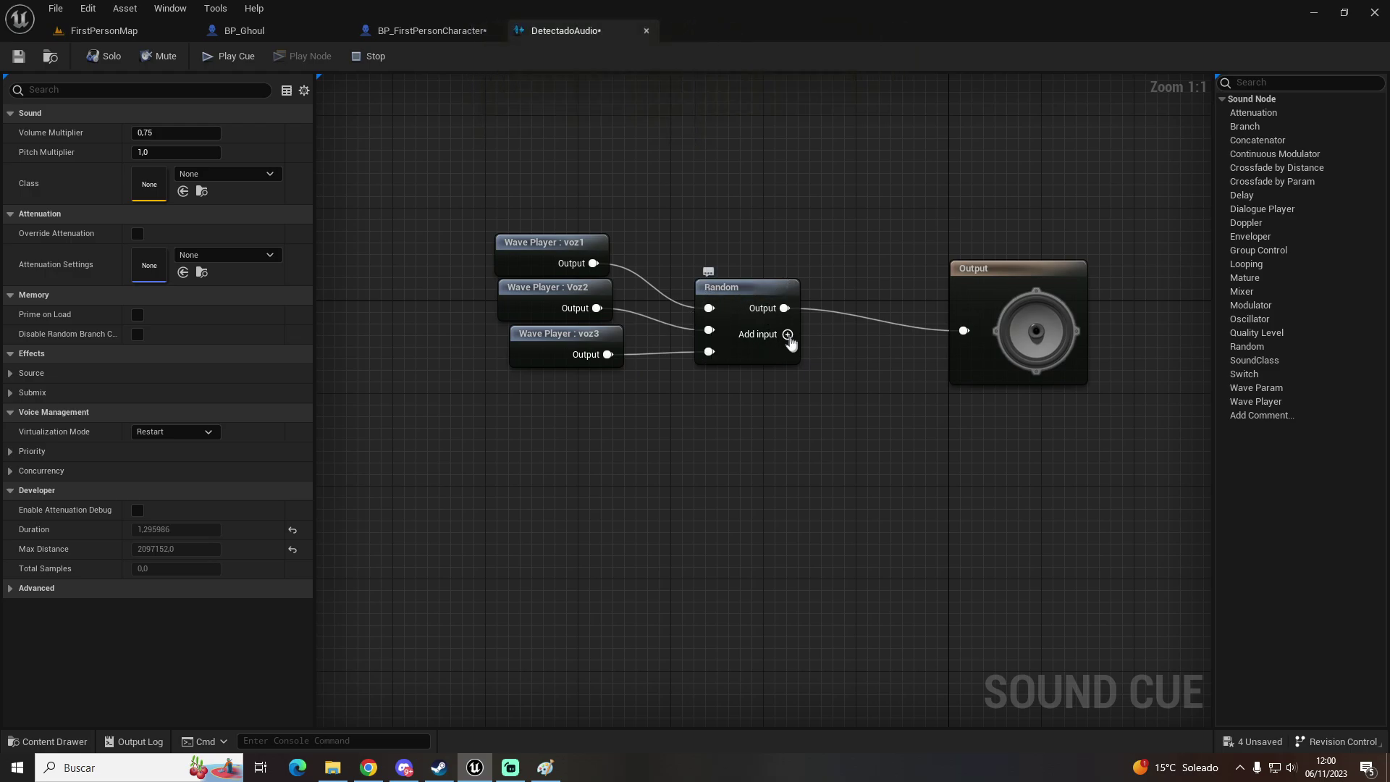
click(788, 335)
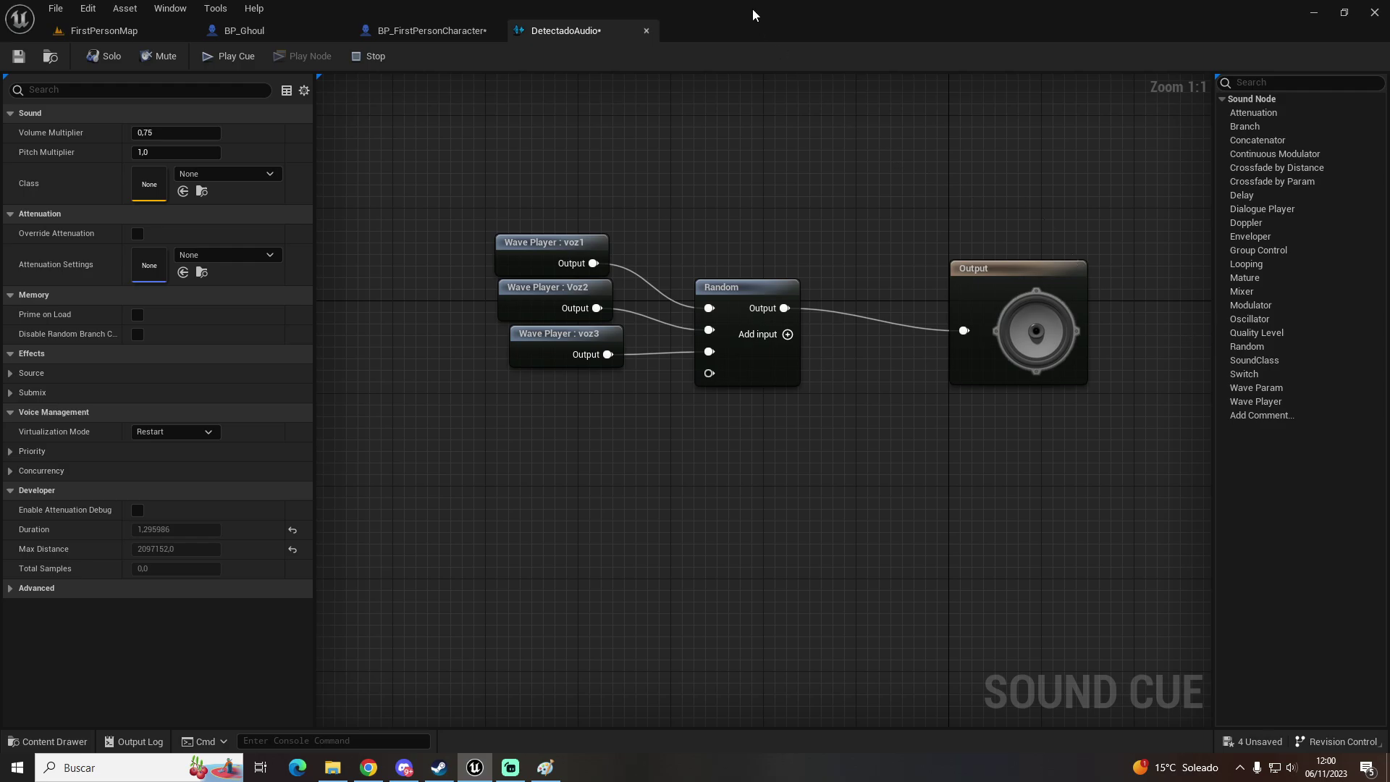
click(646, 31)
- Add a Play Sound at Location node after the Enemigo Detectado call
drag(663, 346, 743, 337)
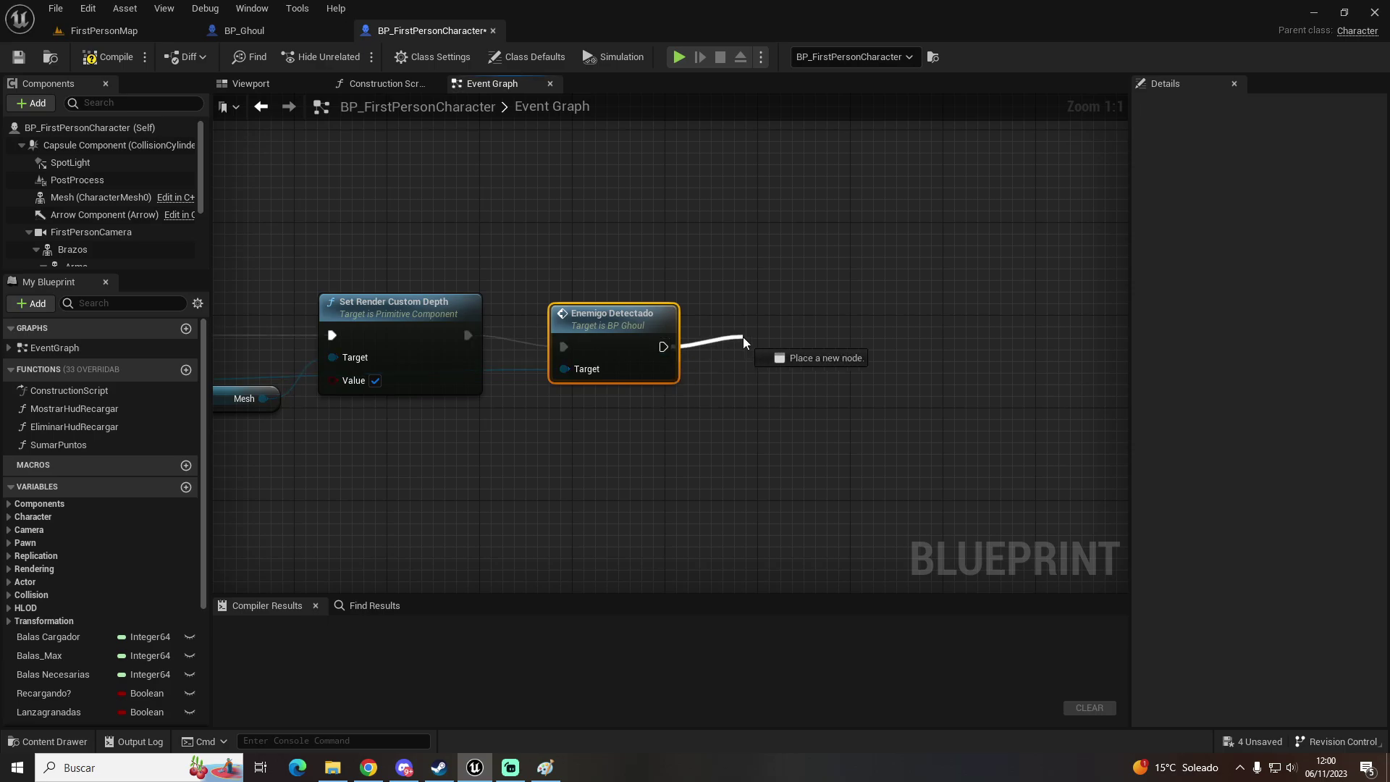
text(play sound)
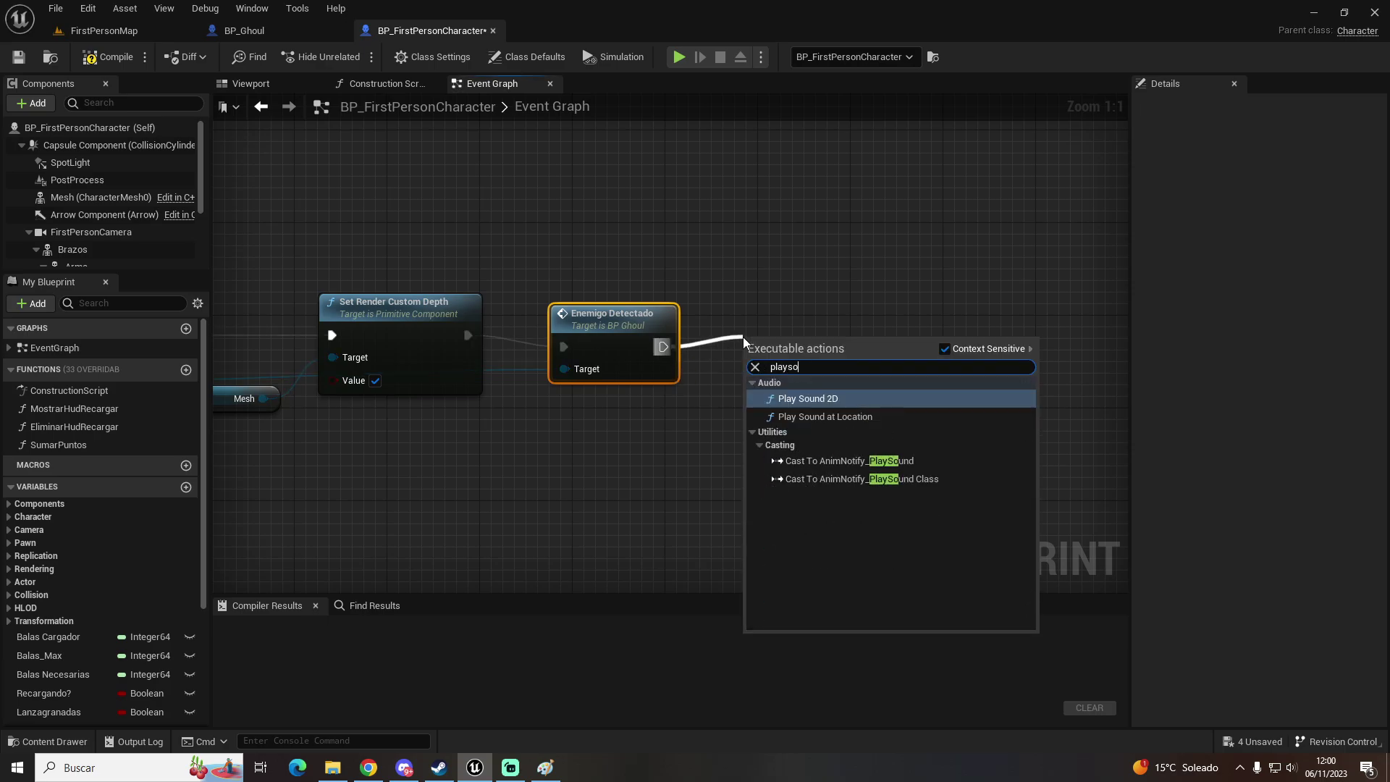
click(766, 409)
- Feed Get Actor Location into the Location input and line up the nodes
drag(713, 442, 667, 466)
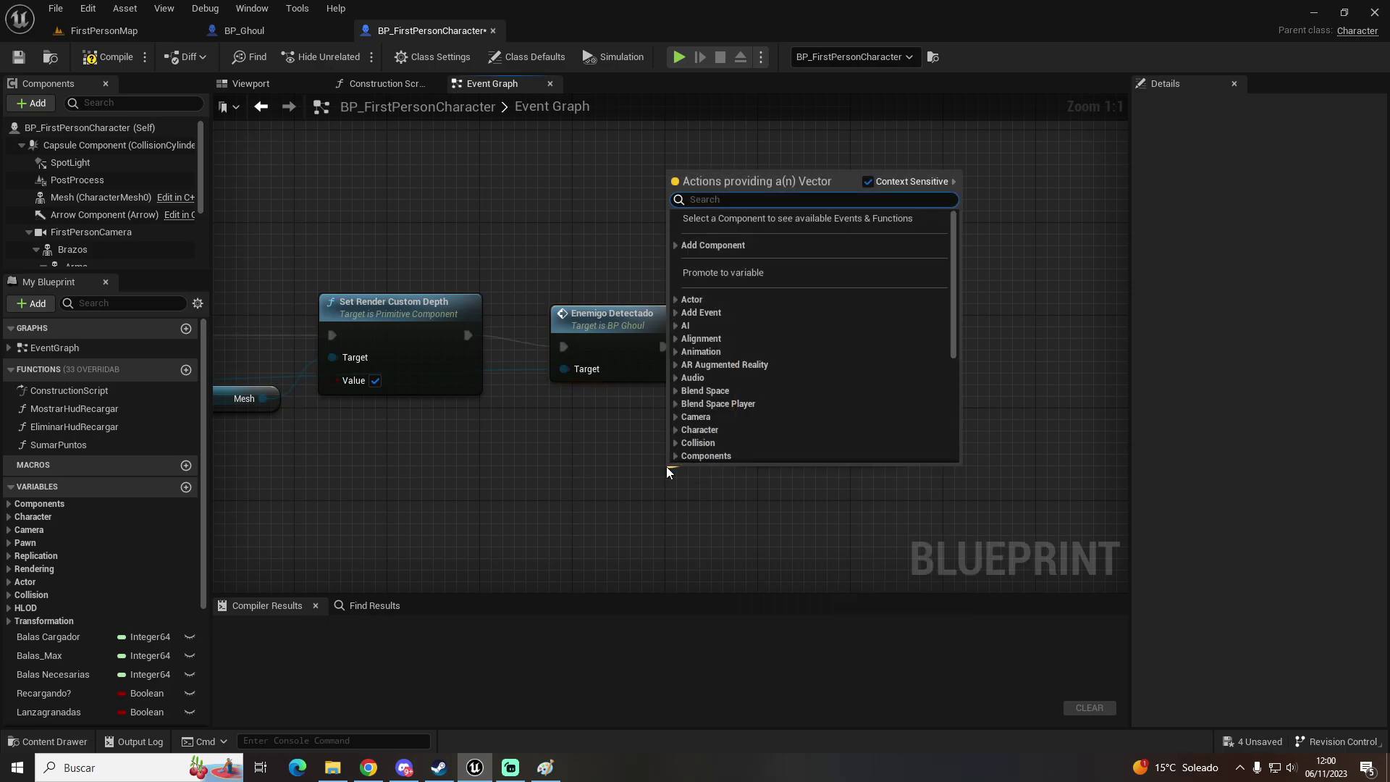
text(get actor)
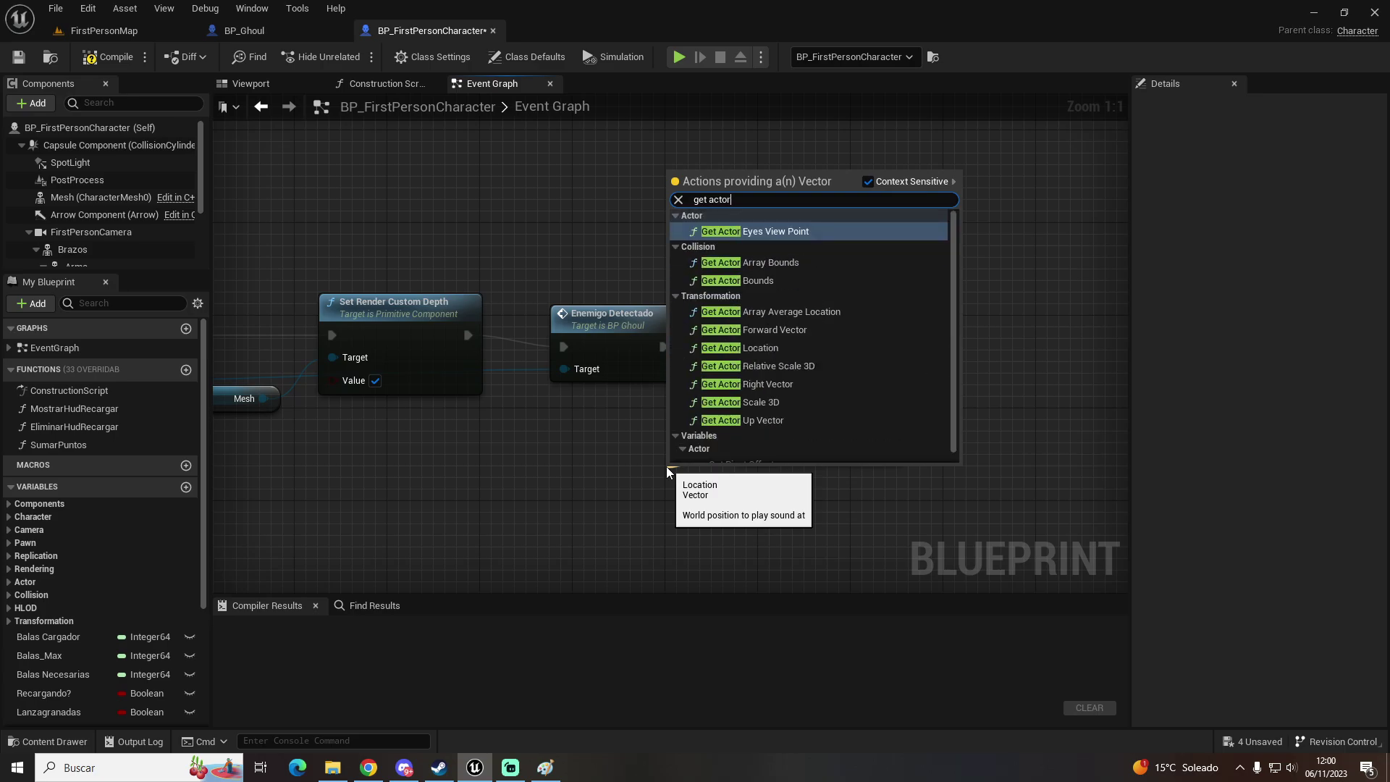
click(762, 351)
drag(709, 475, 558, 429)
click(819, 307)
drag(795, 348, 794, 336)
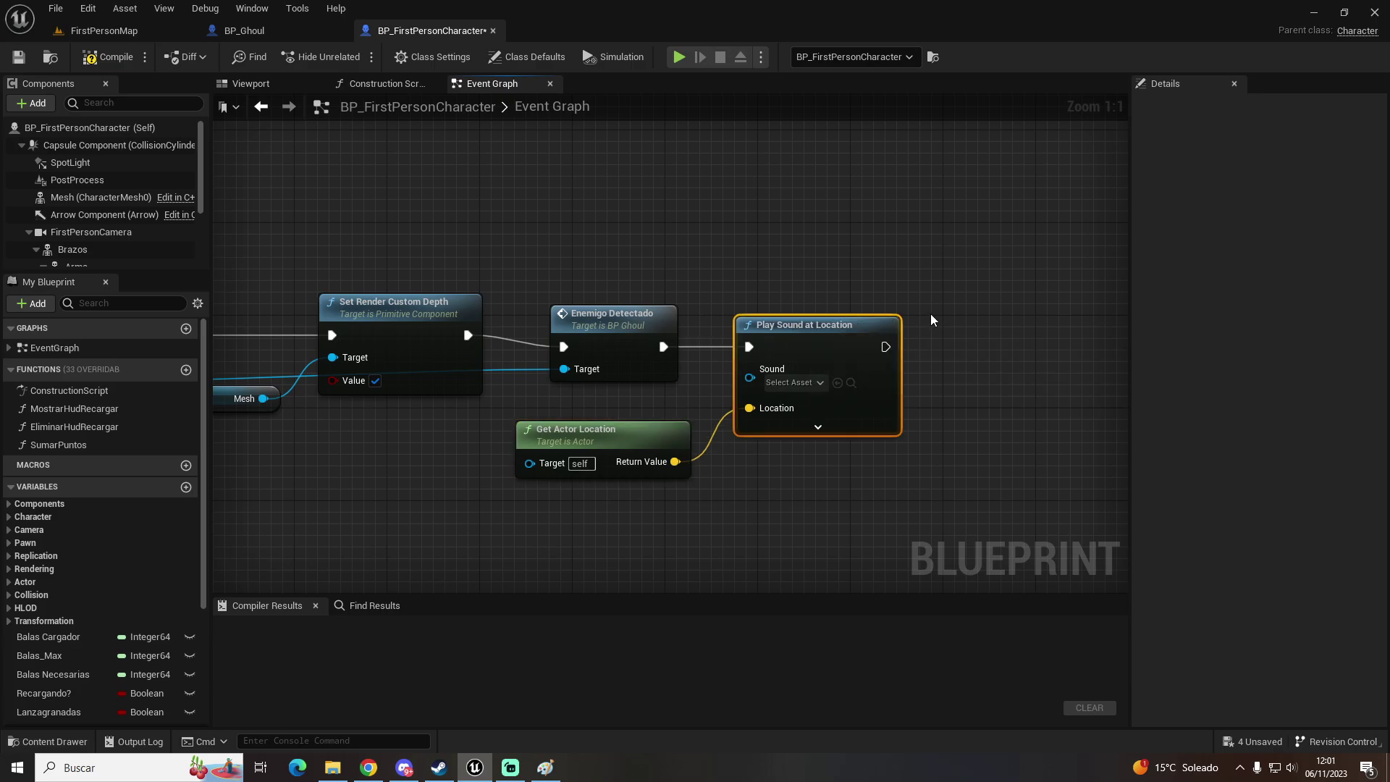
- Set Play Sound at Location's Sound to DetectadoAudio
click(789, 383)
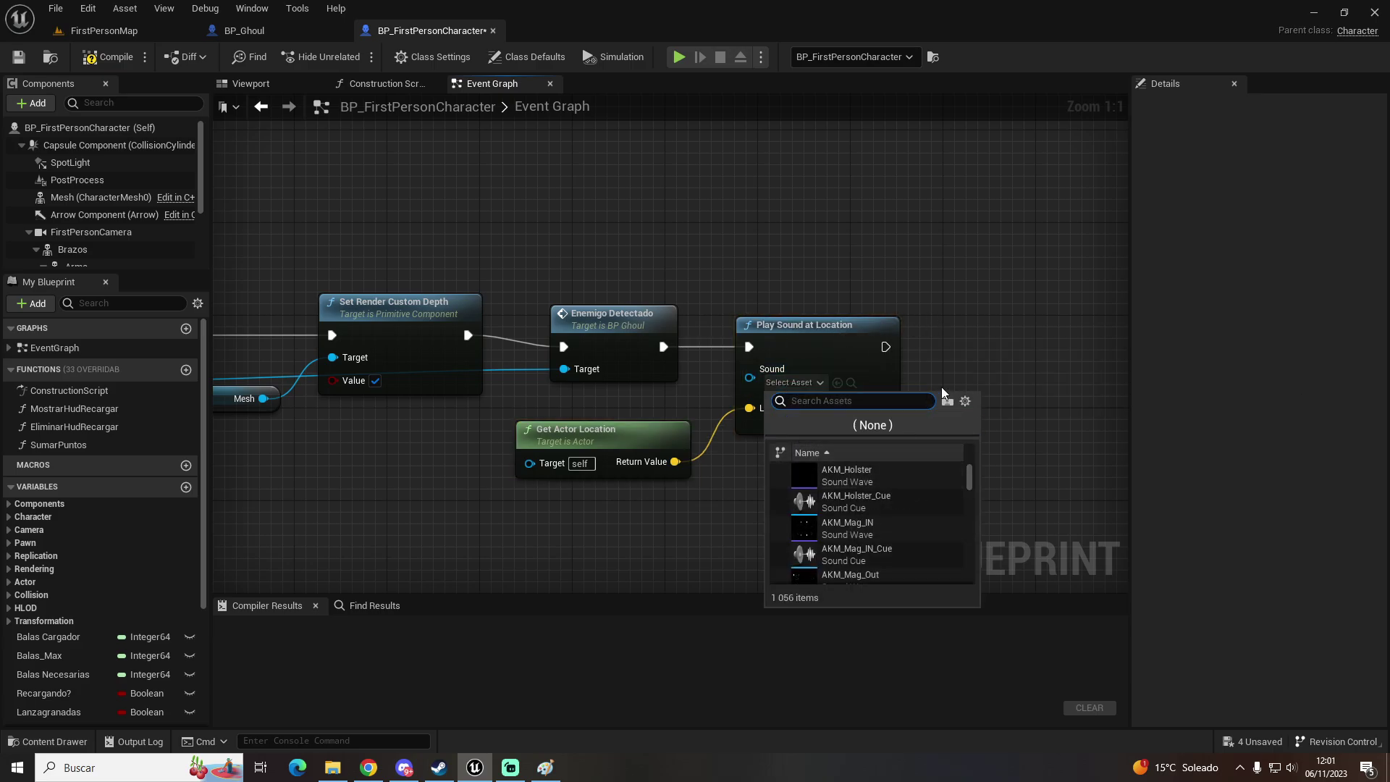
text(audio)
click(866, 472)
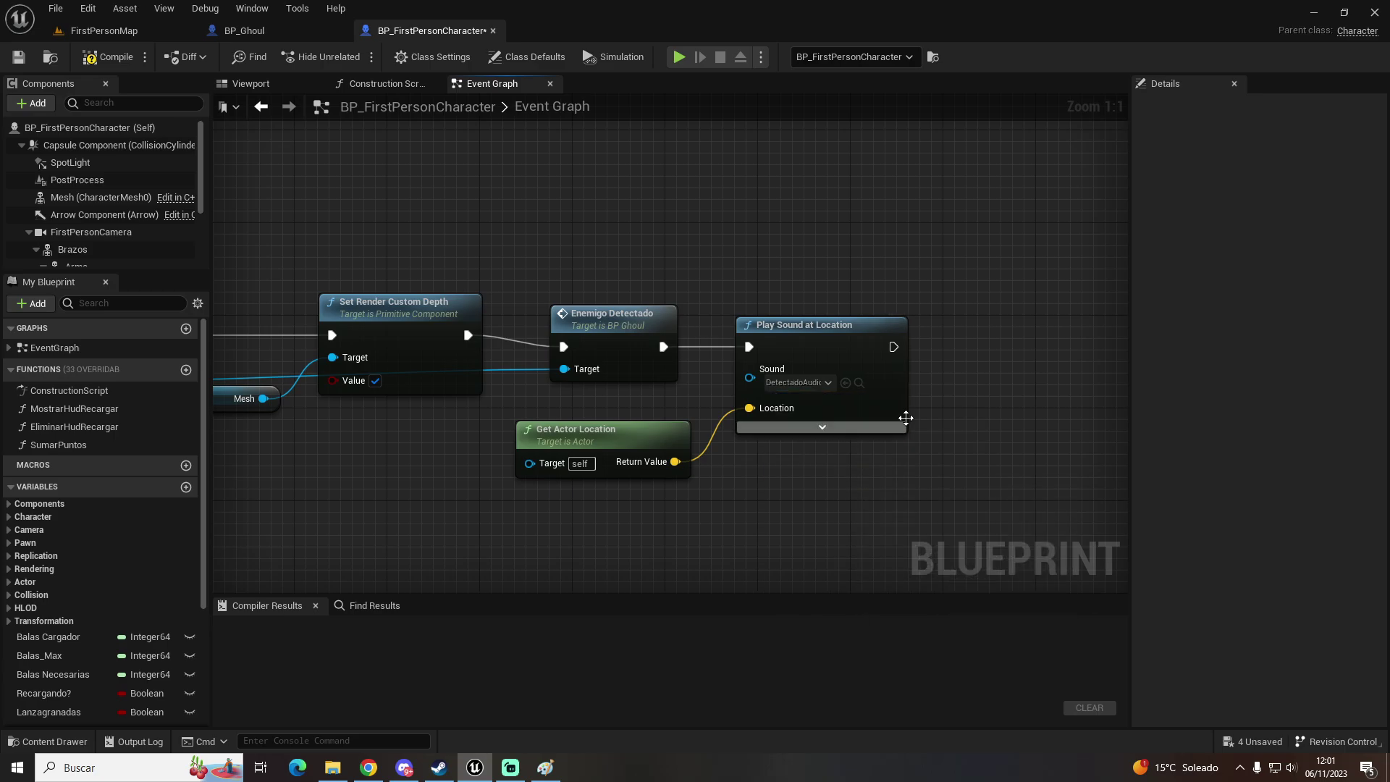
right_drag(989, 341, 763, 334)
- Add a 3.0-second Delay after Play Sound at Location
drag(668, 341, 757, 327)
text(delay)
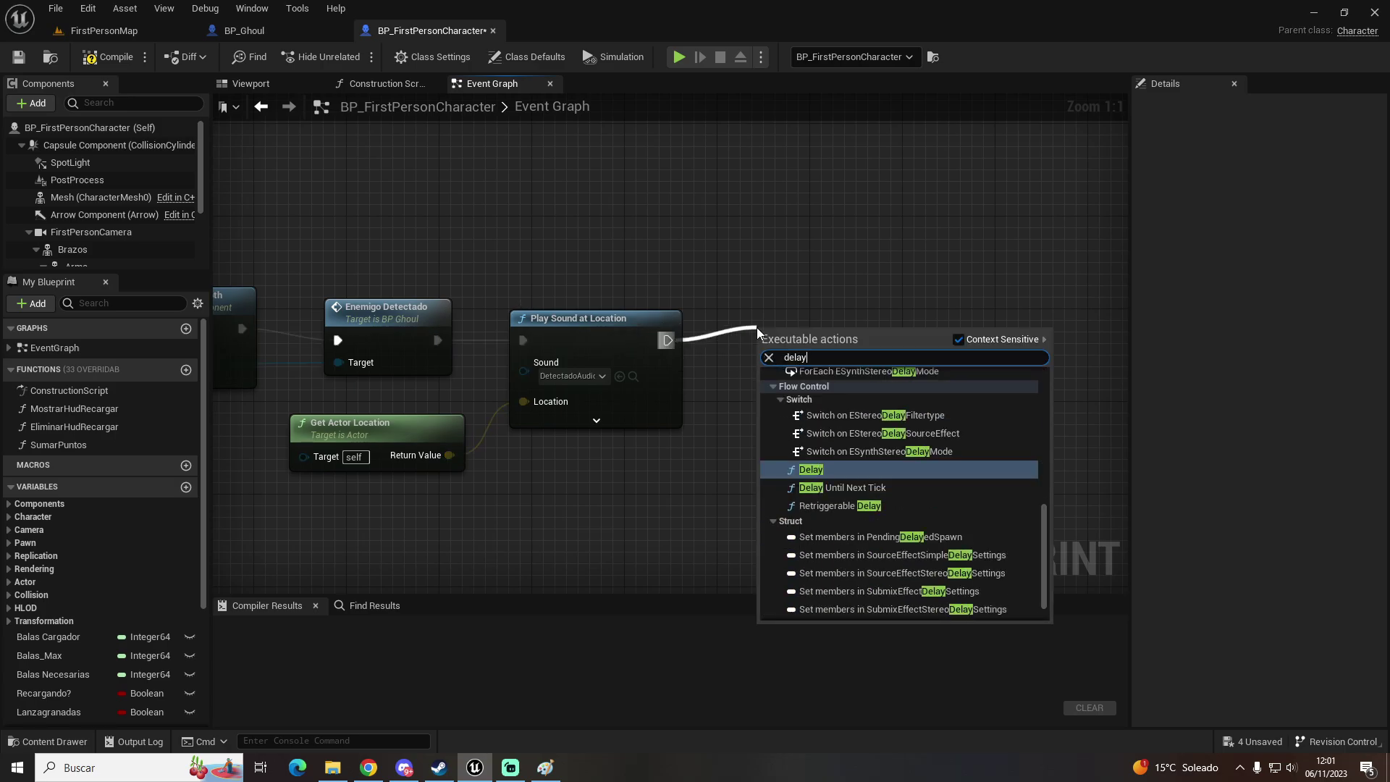
key(Return)
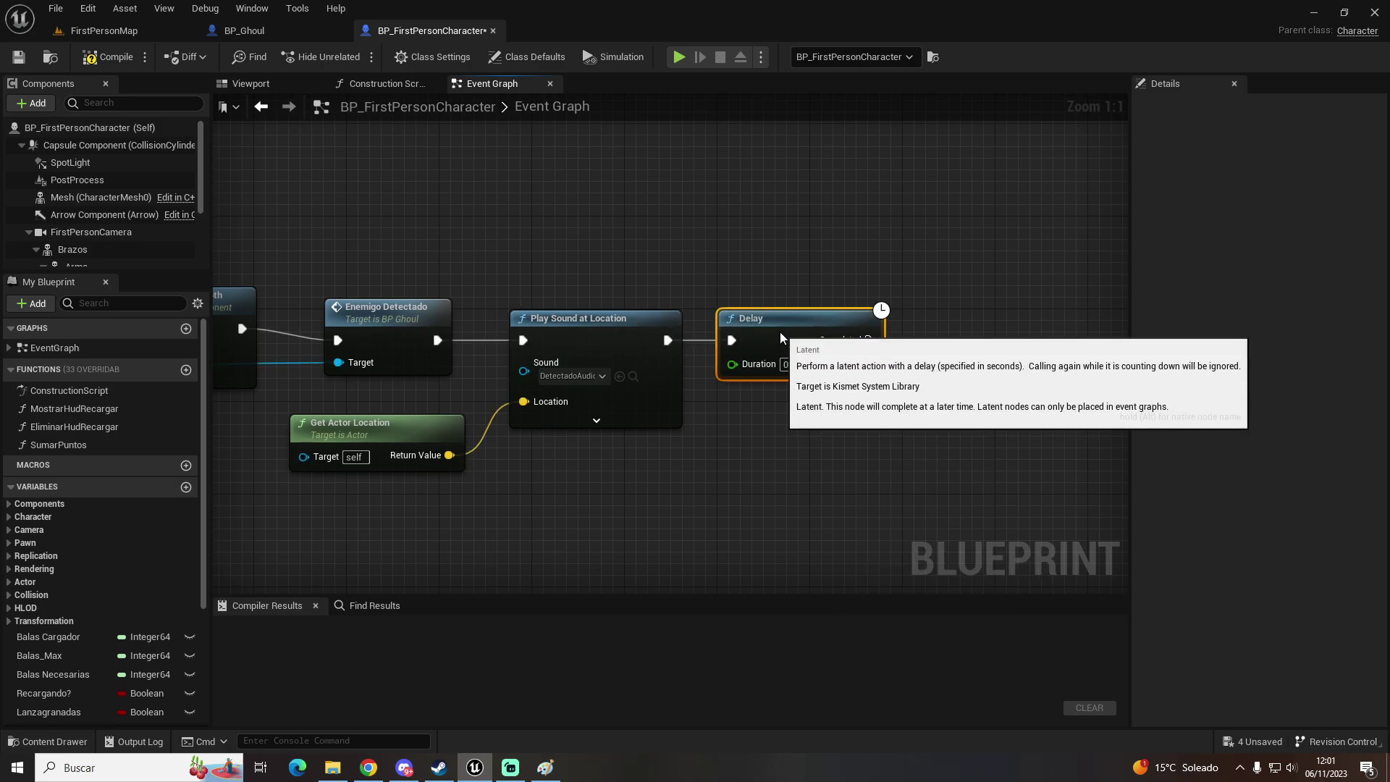
click(937, 398)
right_drag(937, 398, 785, 396)
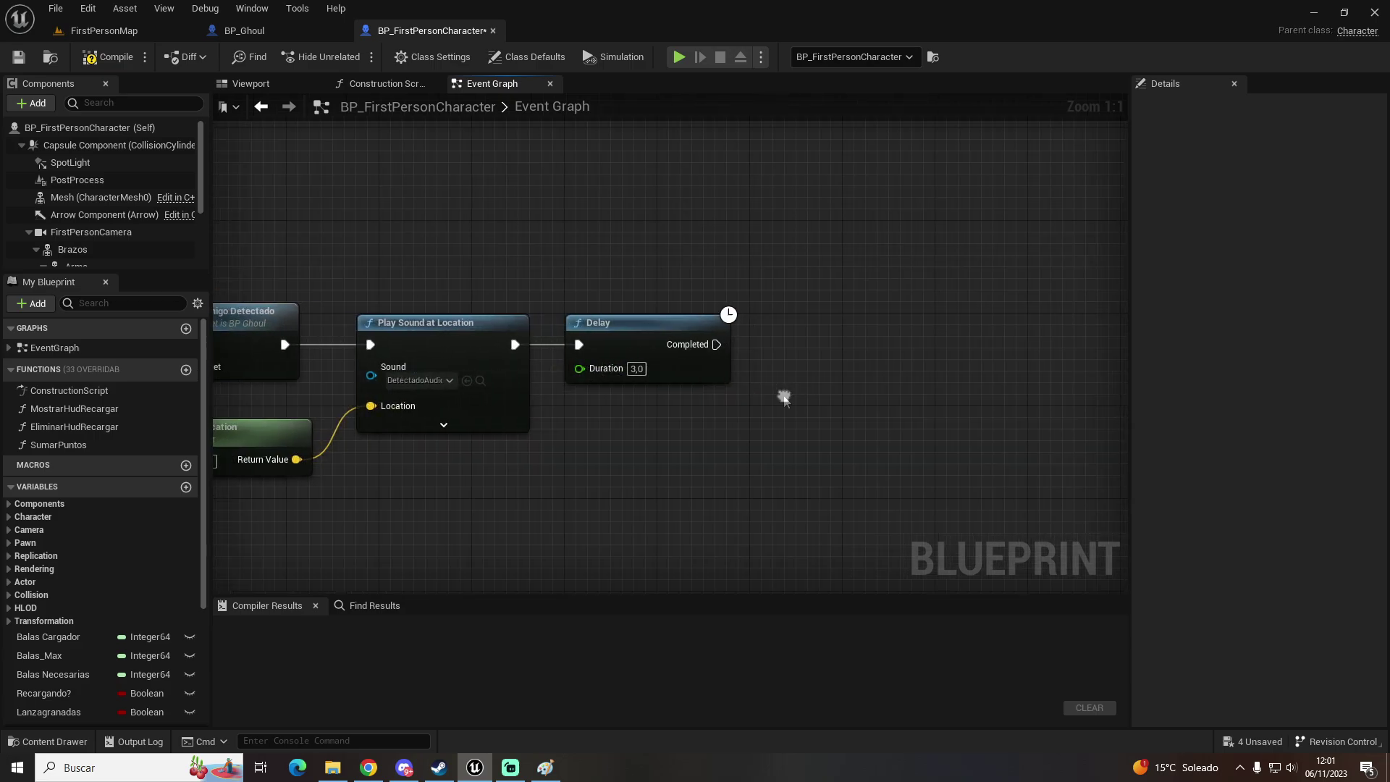
- Paste a second Set Render Custom Depth with Mesh getter after the Delay, targeting As BP Ghoul
right_drag(707, 347, 877, 255)
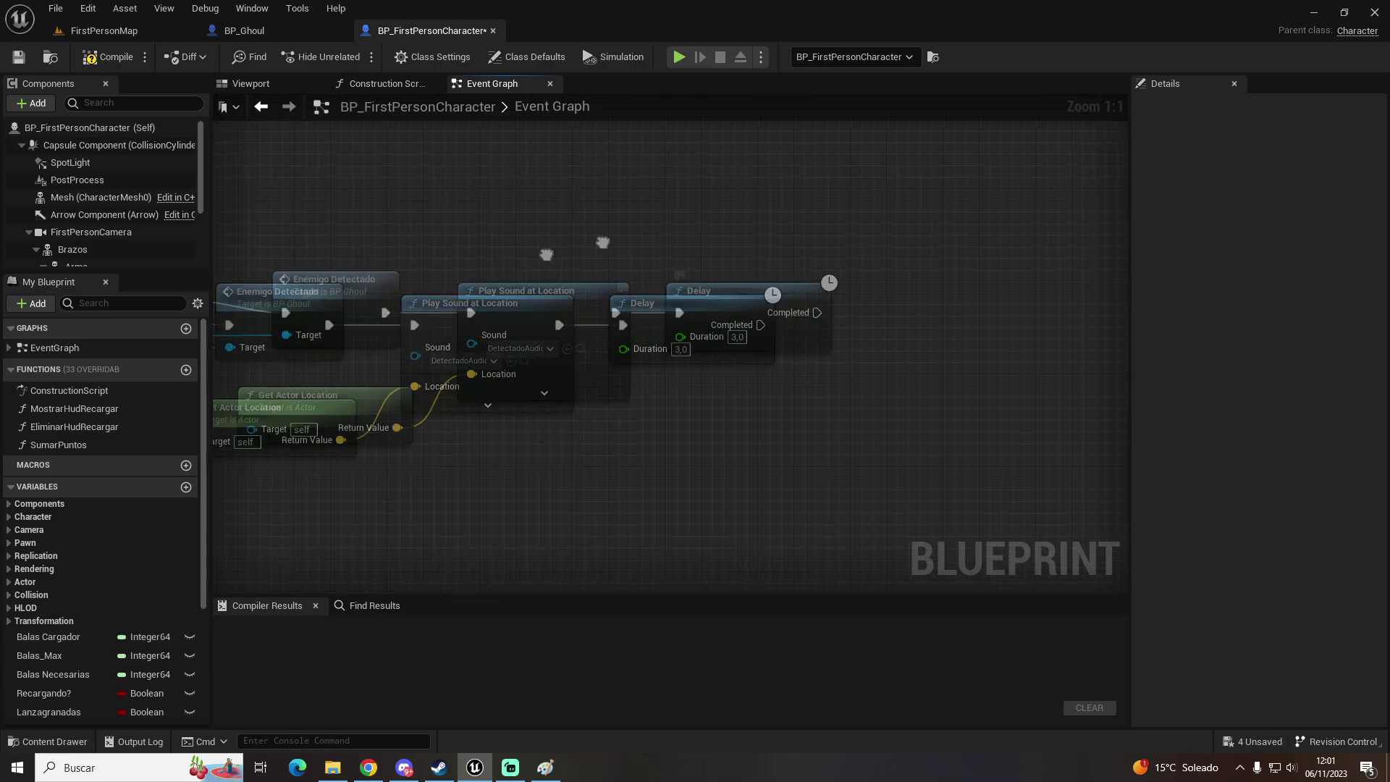
drag(627, 221, 425, 395)
right_drag(803, 340, 183, 351)
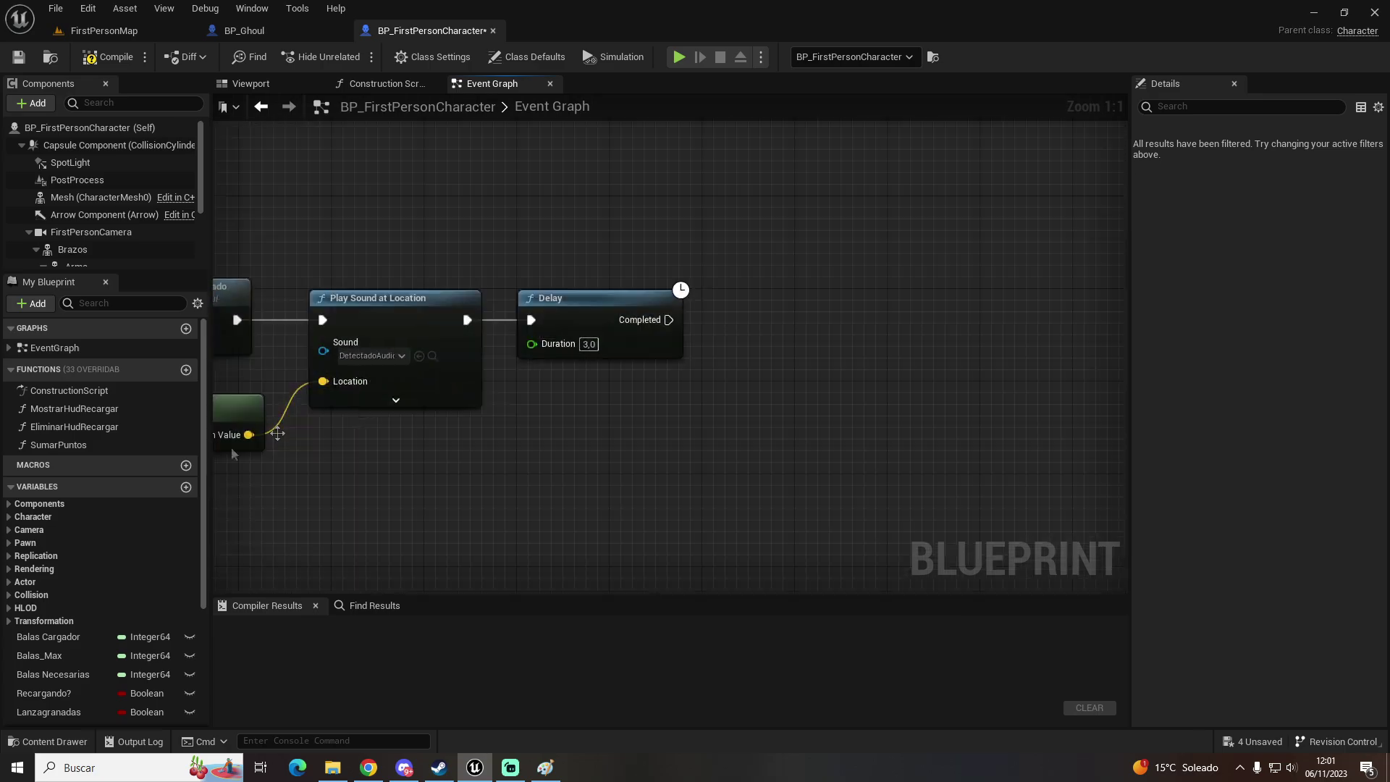
key(ctrl+v)
drag(669, 320, 890, 320)
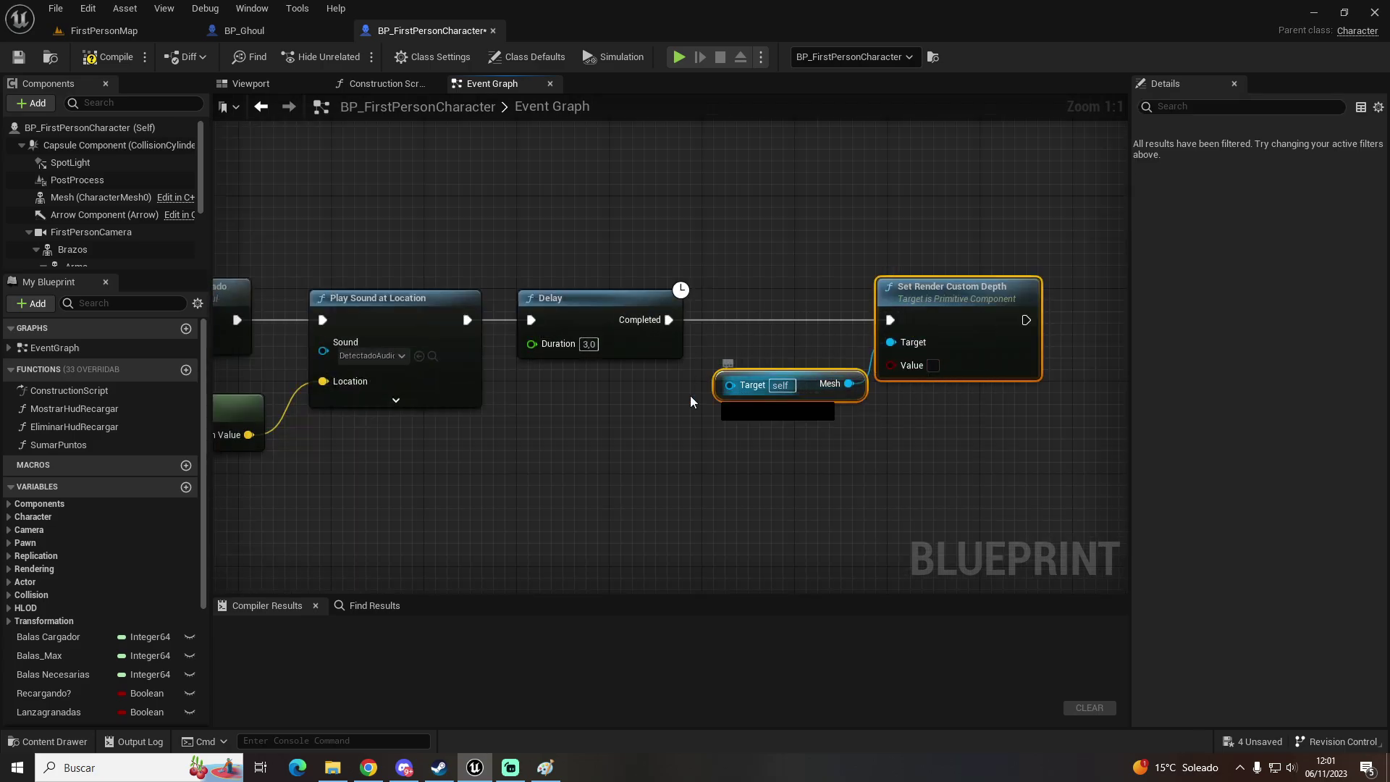
drag(730, 385, 295, 358)
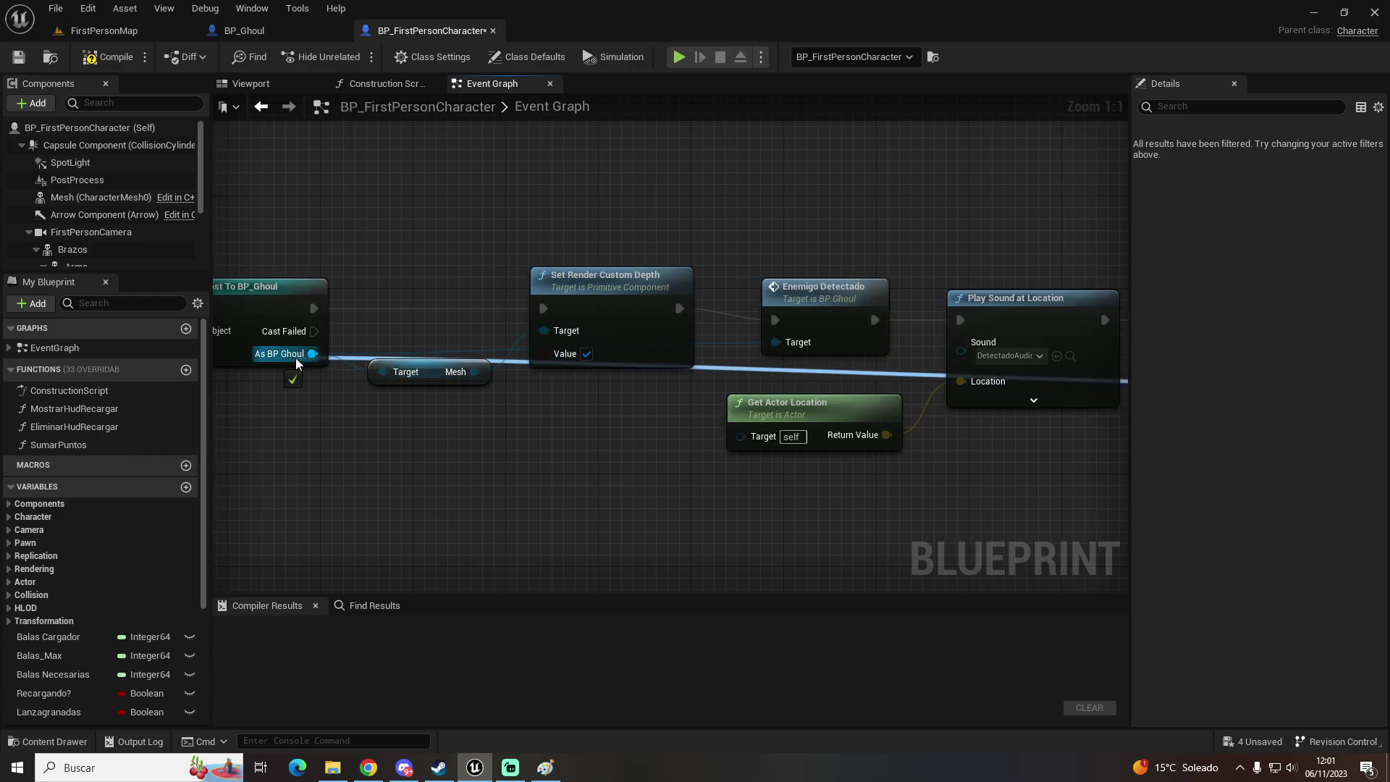
click(638, 364)
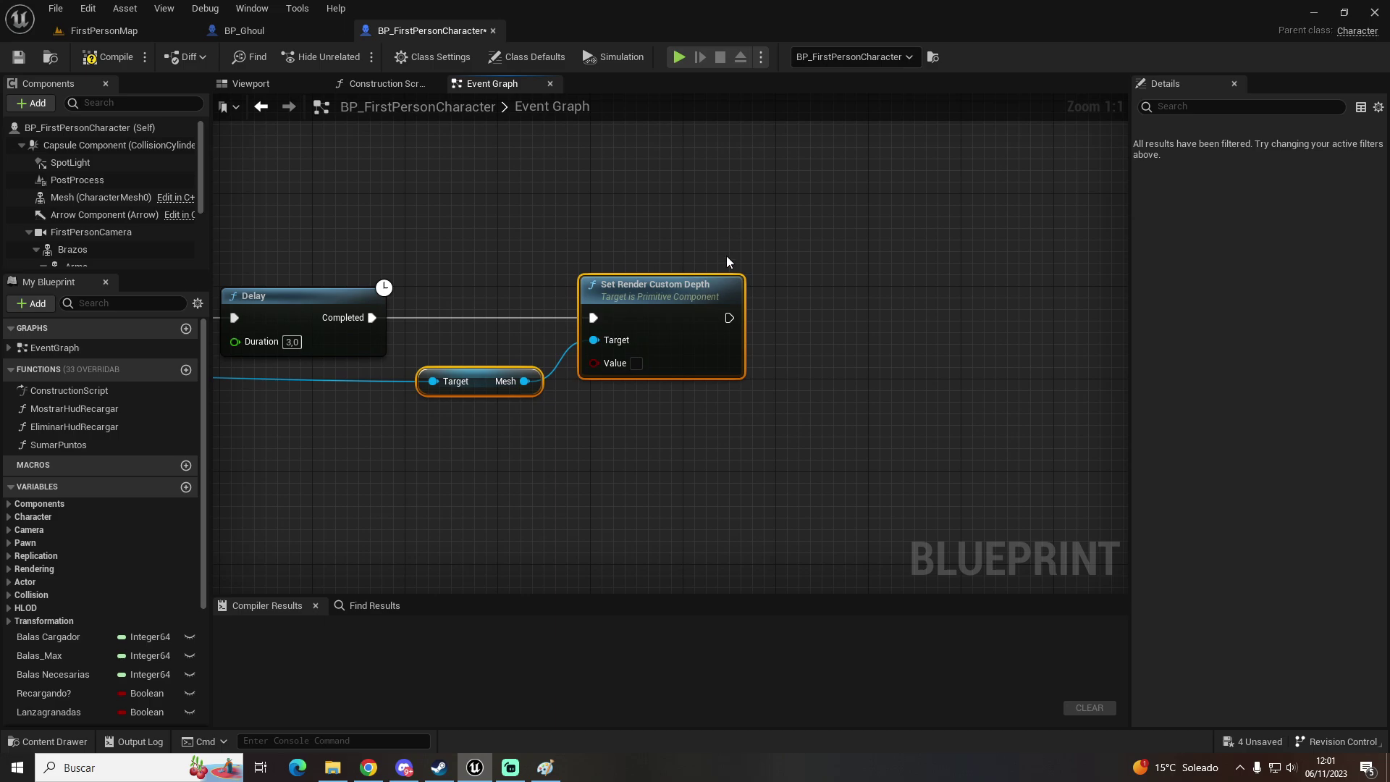
right_drag(727, 262, 481, 279)
click(262, 29)
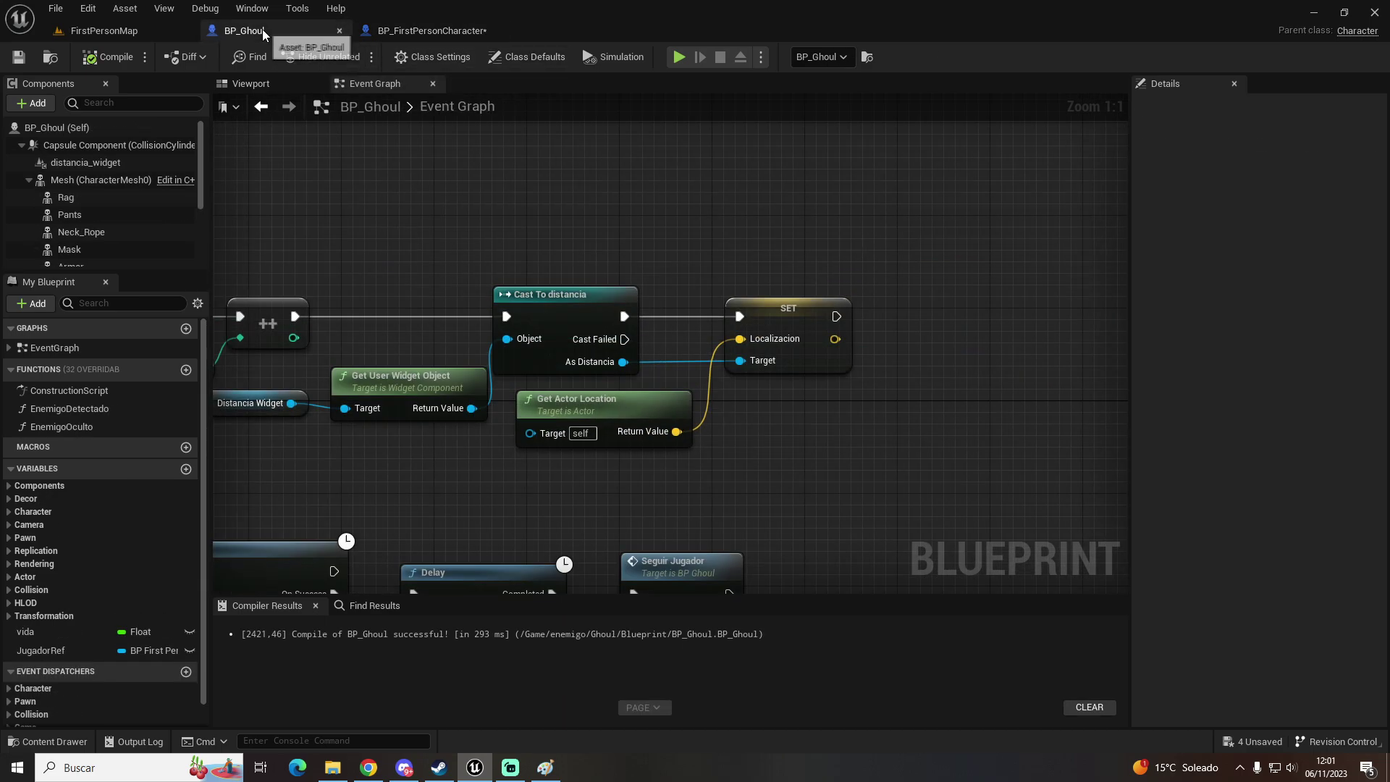
click(394, 31)
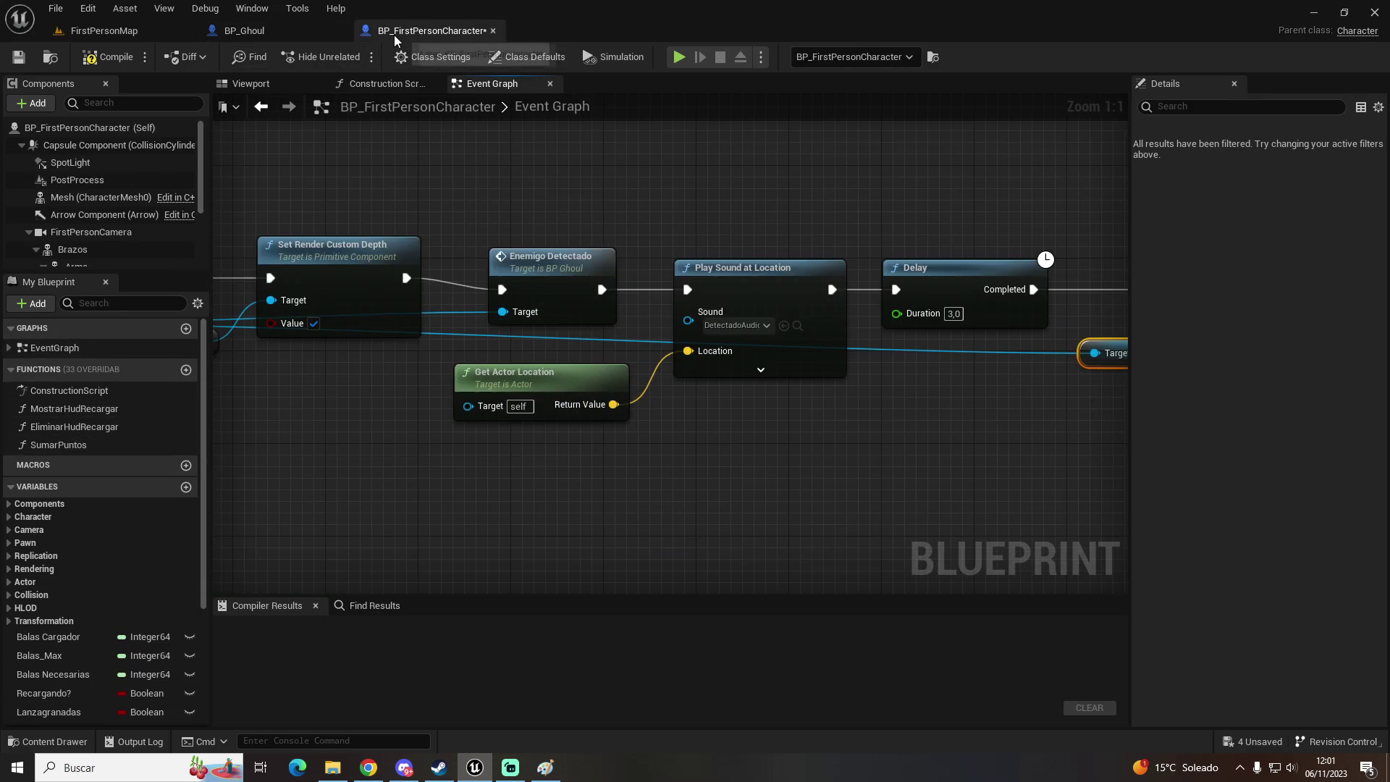
- Add an Enemigo Oculto call on the As BP Ghoul reference
right_drag(409, 327, 826, 313)
drag(456, 309, 702, 463)
text(enemigo o)
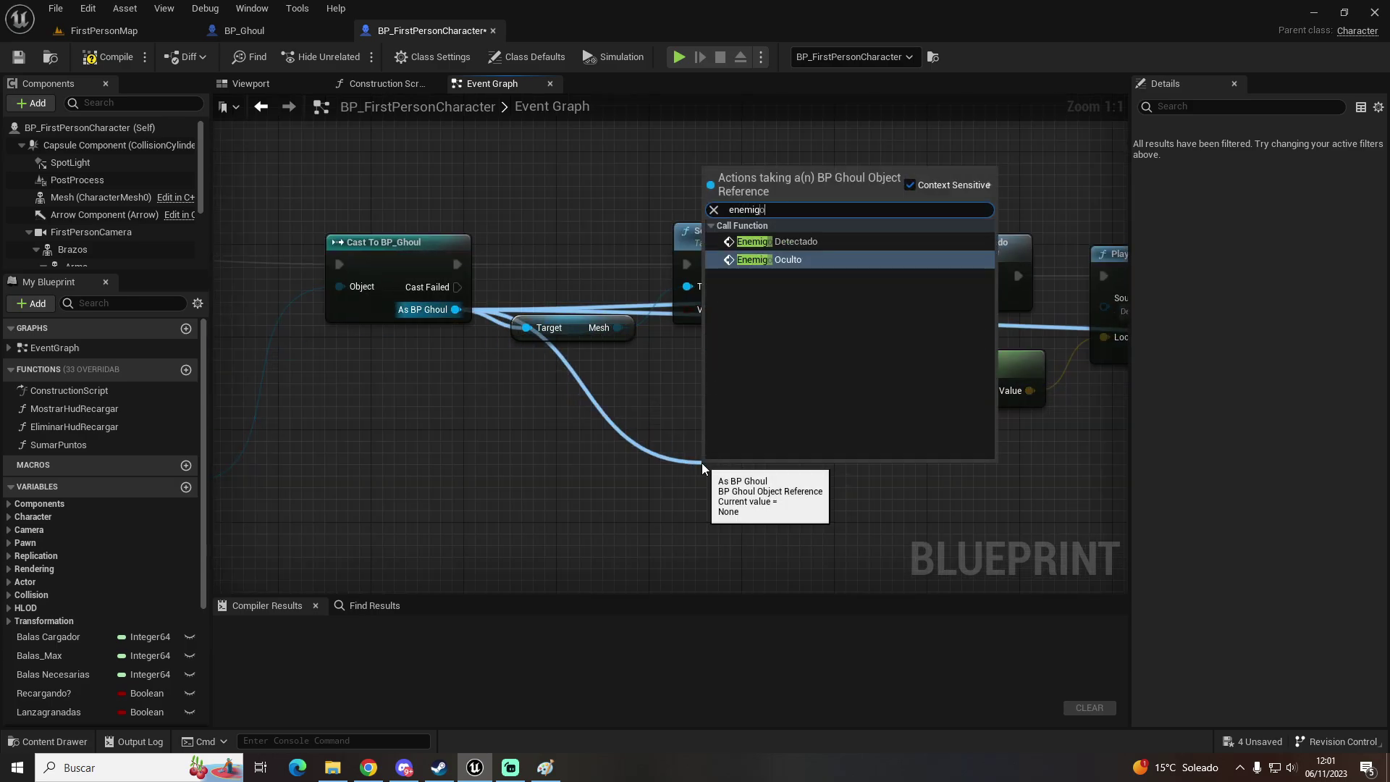
key(Return)
right_drag(755, 452, 482, 467)
drag(482, 467, 796, 460)
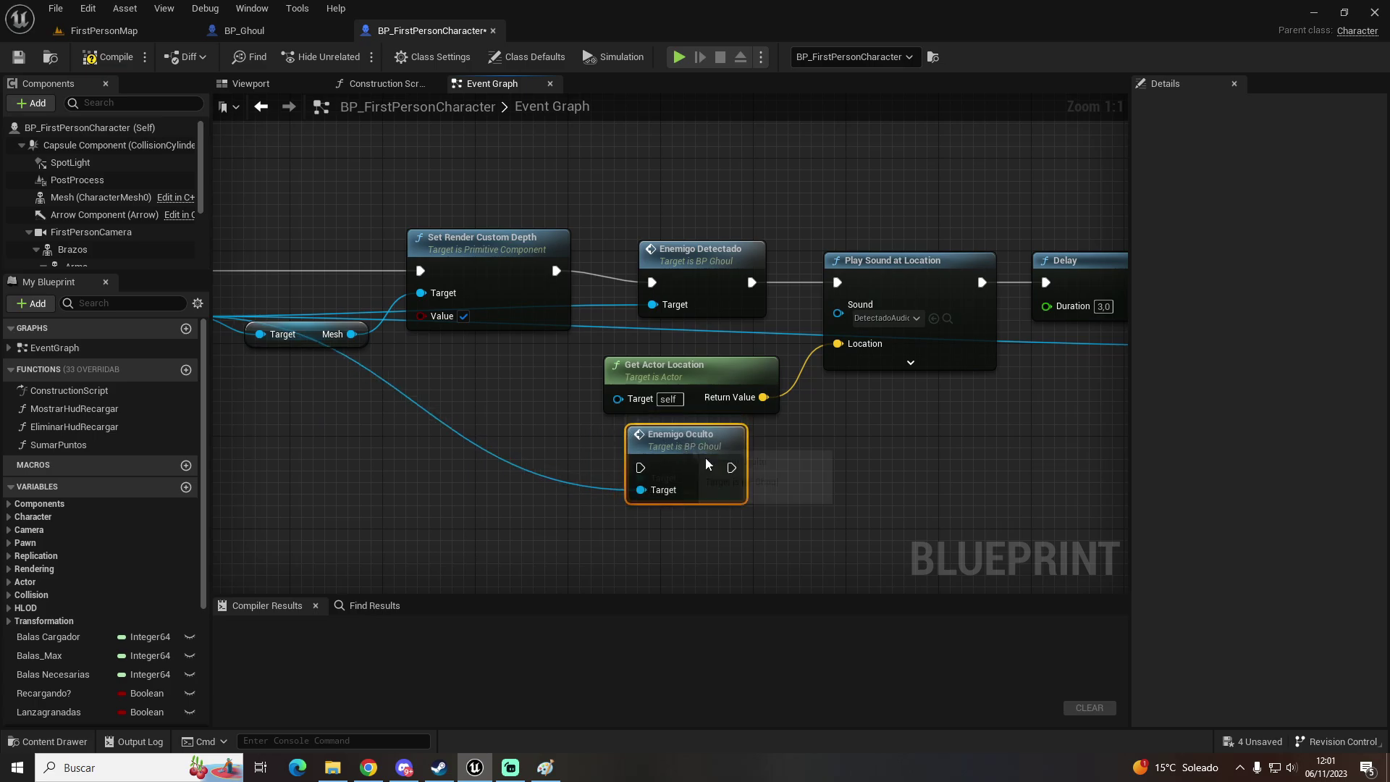
- Place Enemigo Oculto beside the outline-off Set Render Custom Depth and wire it after that node
mouse_move(872, 398)
right_down()
mouse_move(468, 386)
mouse_move(774, 371)
right_up()
drag(624, 208, 450, 333)
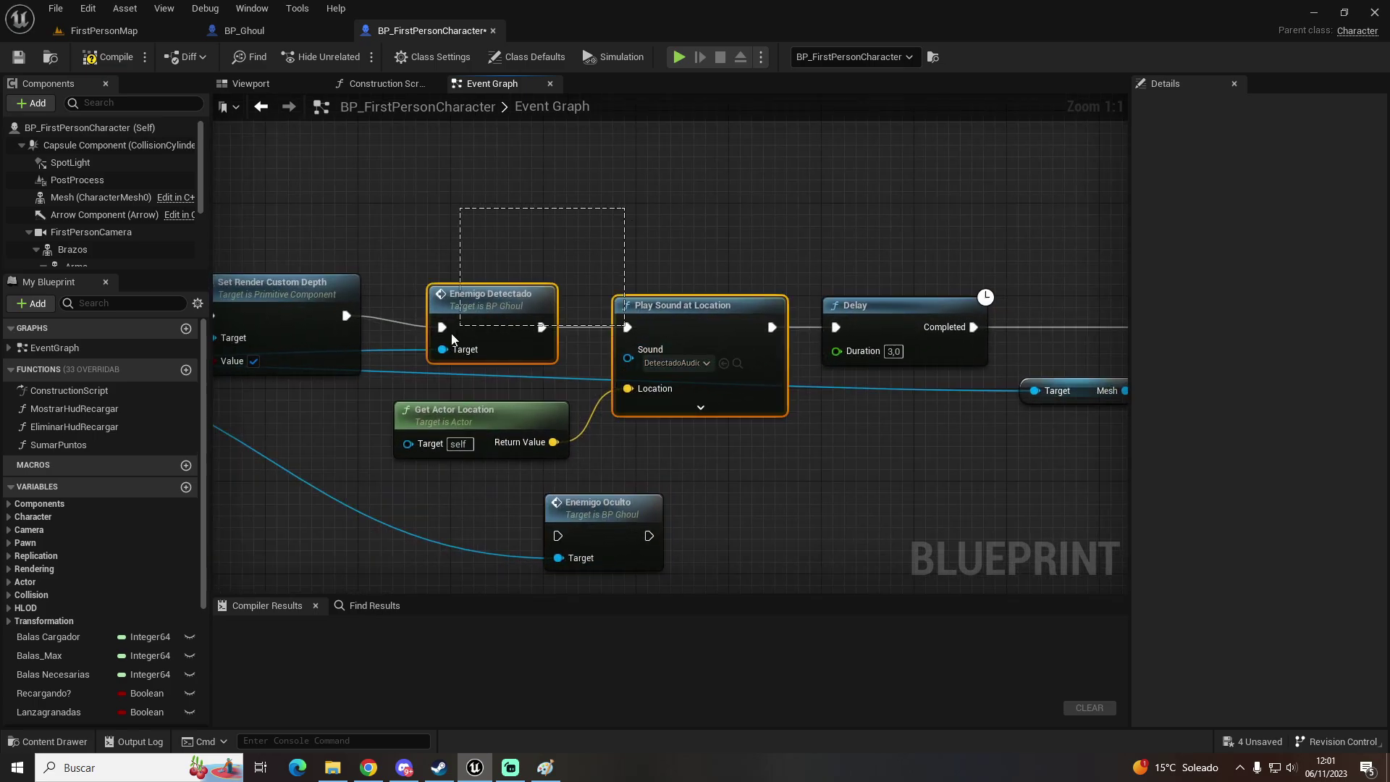
click(559, 255)
mouse_move(601, 507)
mouse_down()
mouse_move(441, 336)
mouse_move(451, 336)
mouse_up()
drag(347, 327, 408, 350)
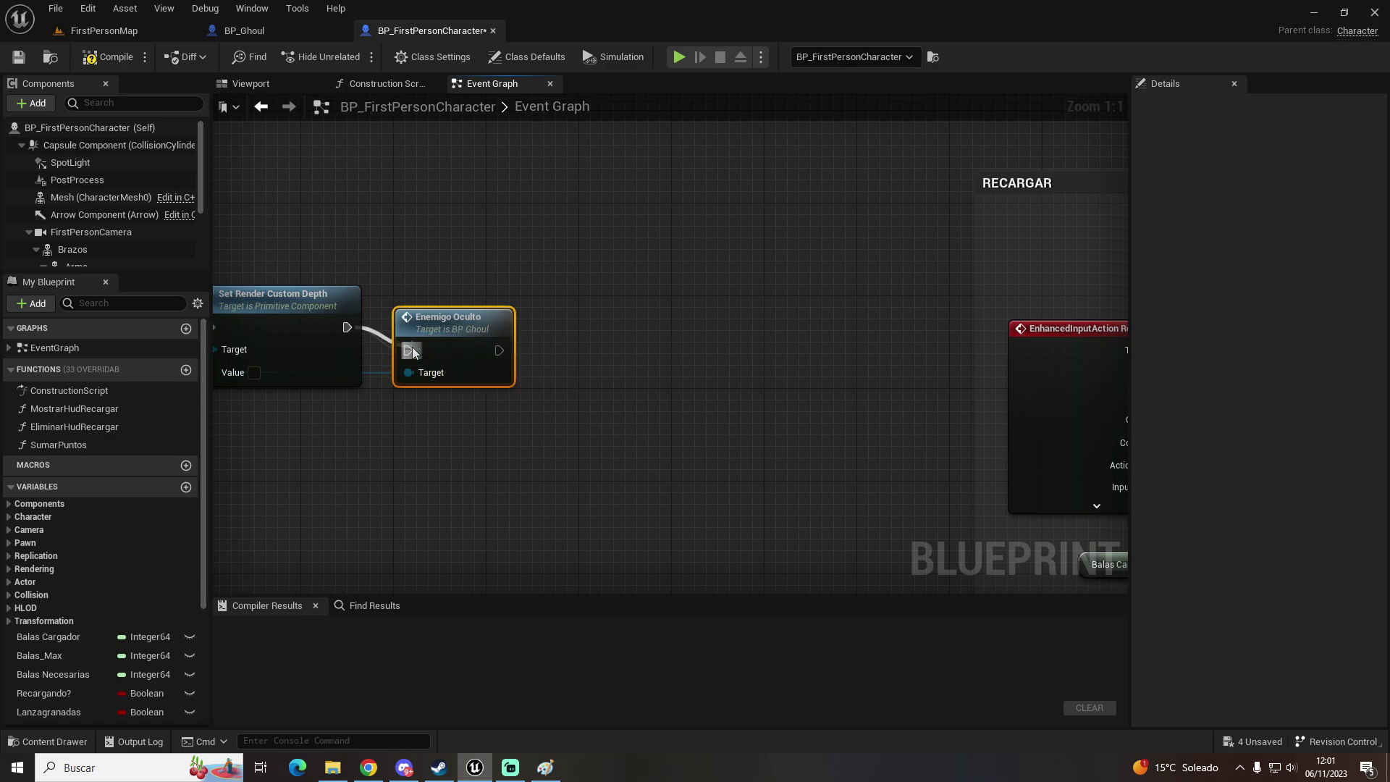
right_drag(486, 286, 529, 267)
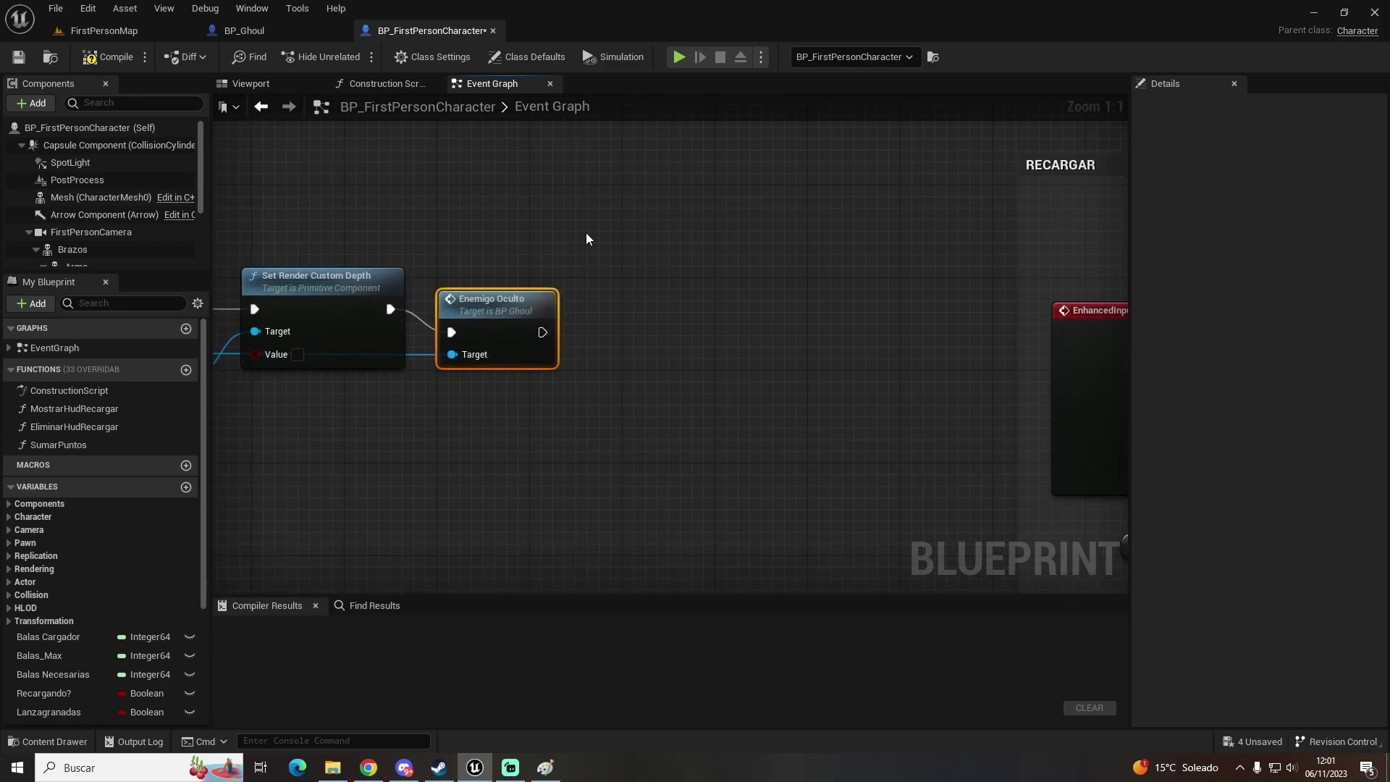
click(624, 227)
right_drag(624, 228, 805, 225)
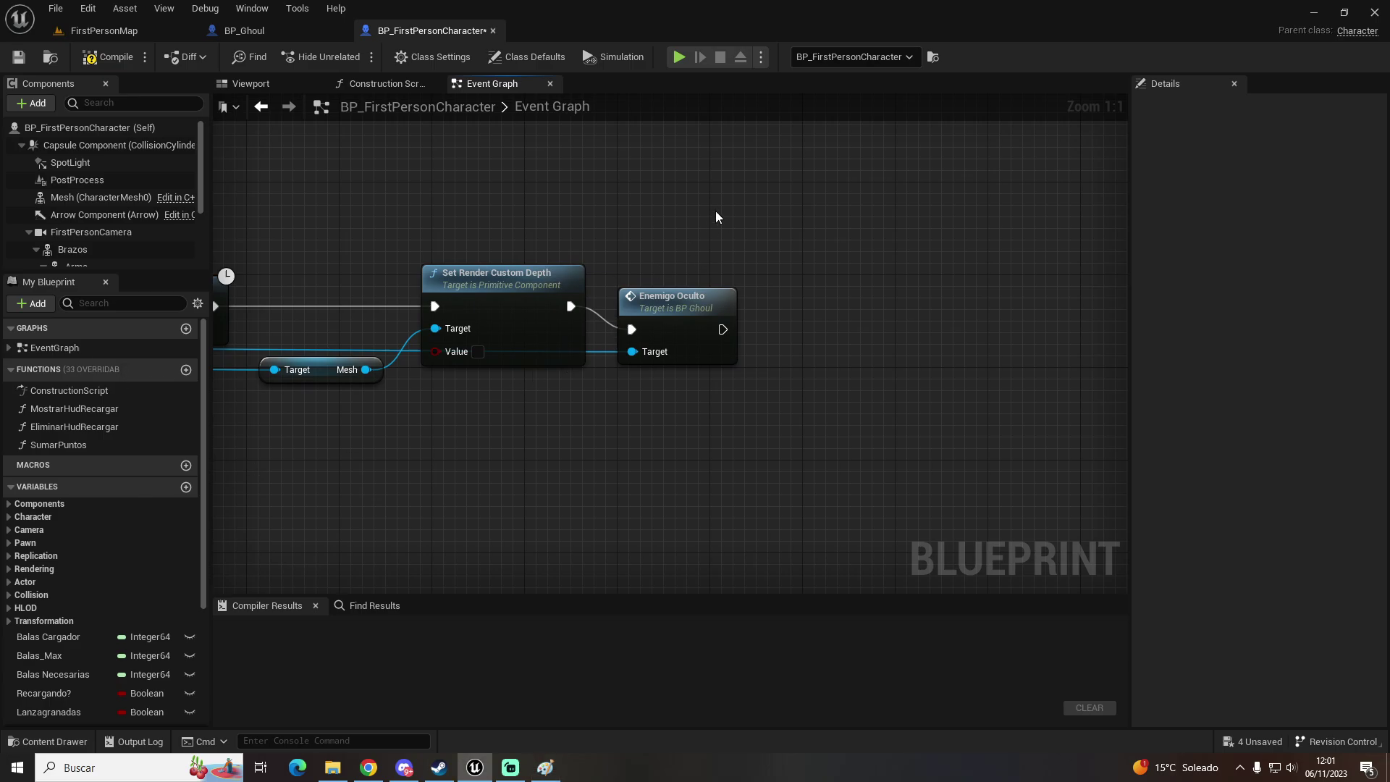
right_drag(715, 217, 975, 251)
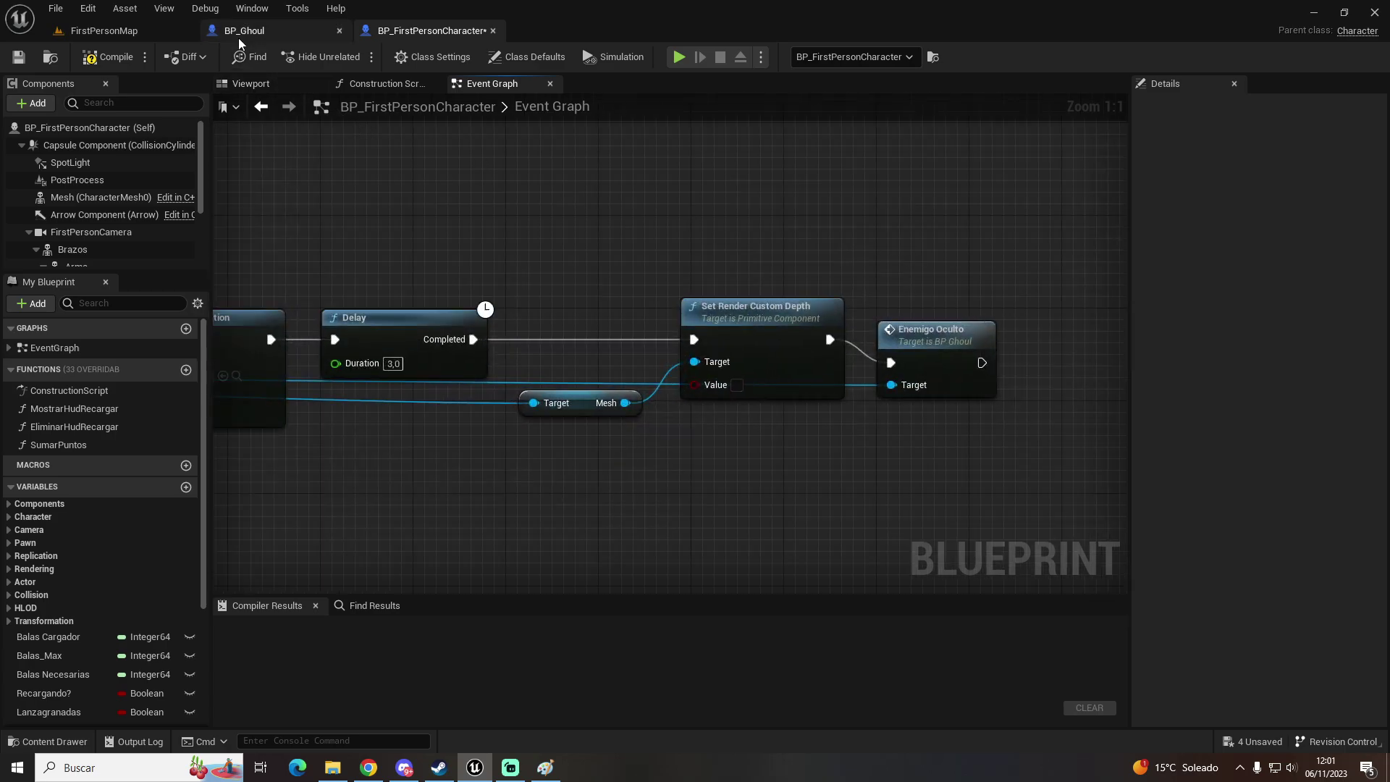
click(125, 30)
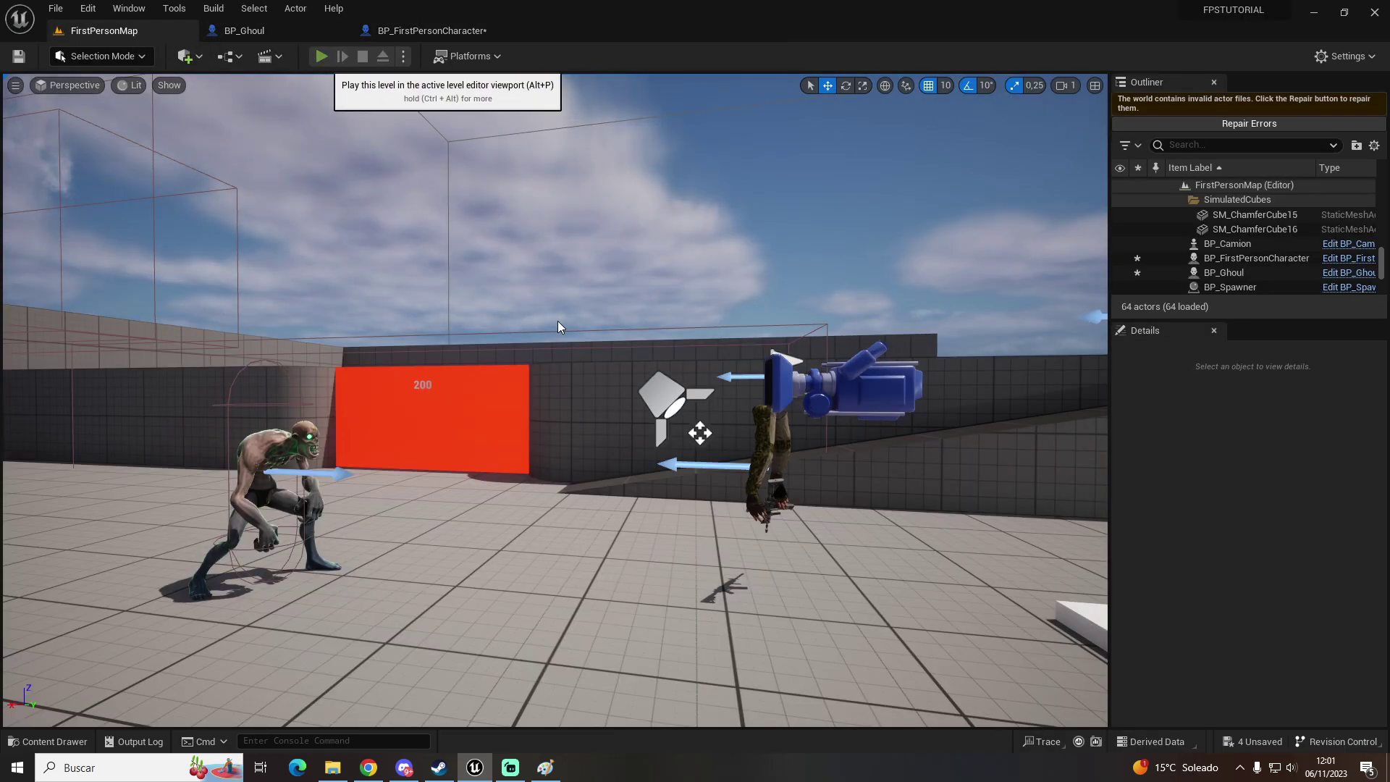
- Start Play in Editor with Alt+P and walk toward the ghouls near the truck
key(alt+p)
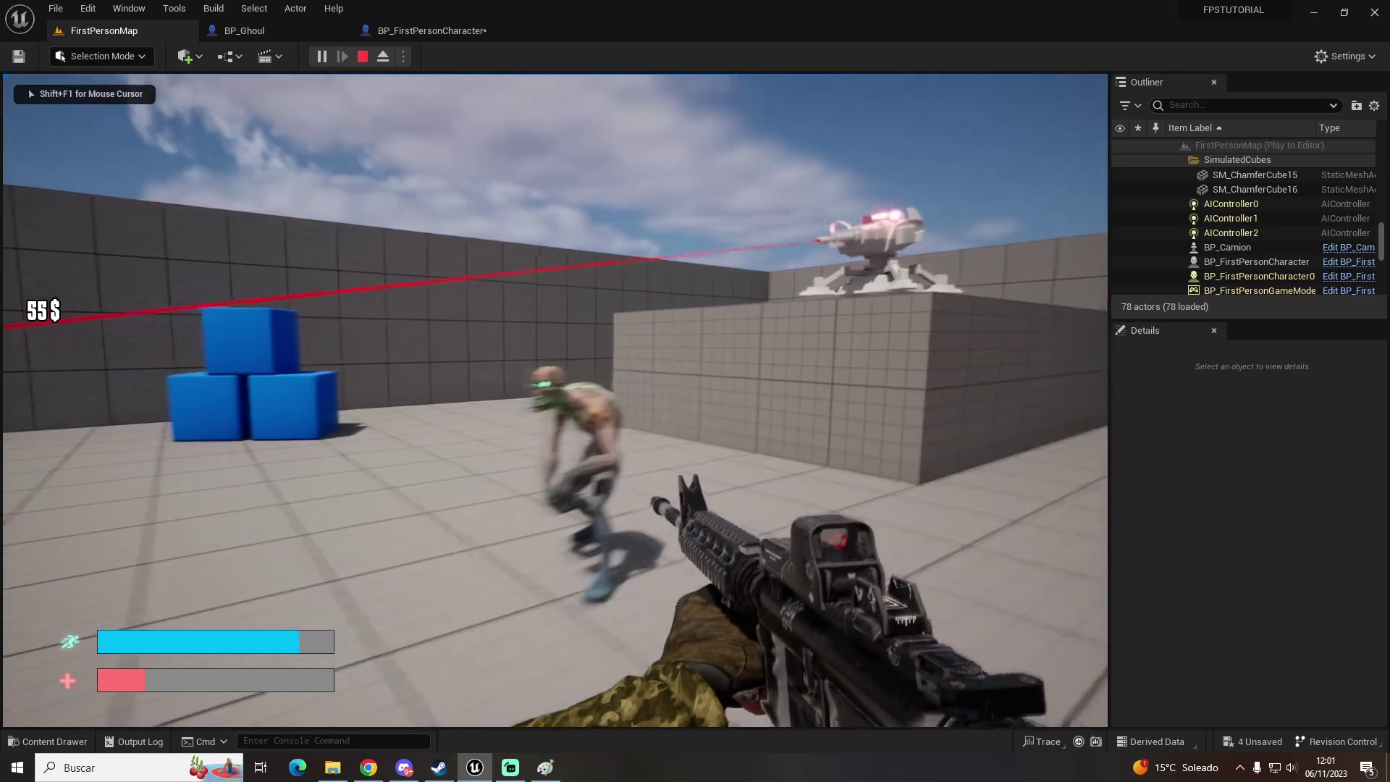
key(w)
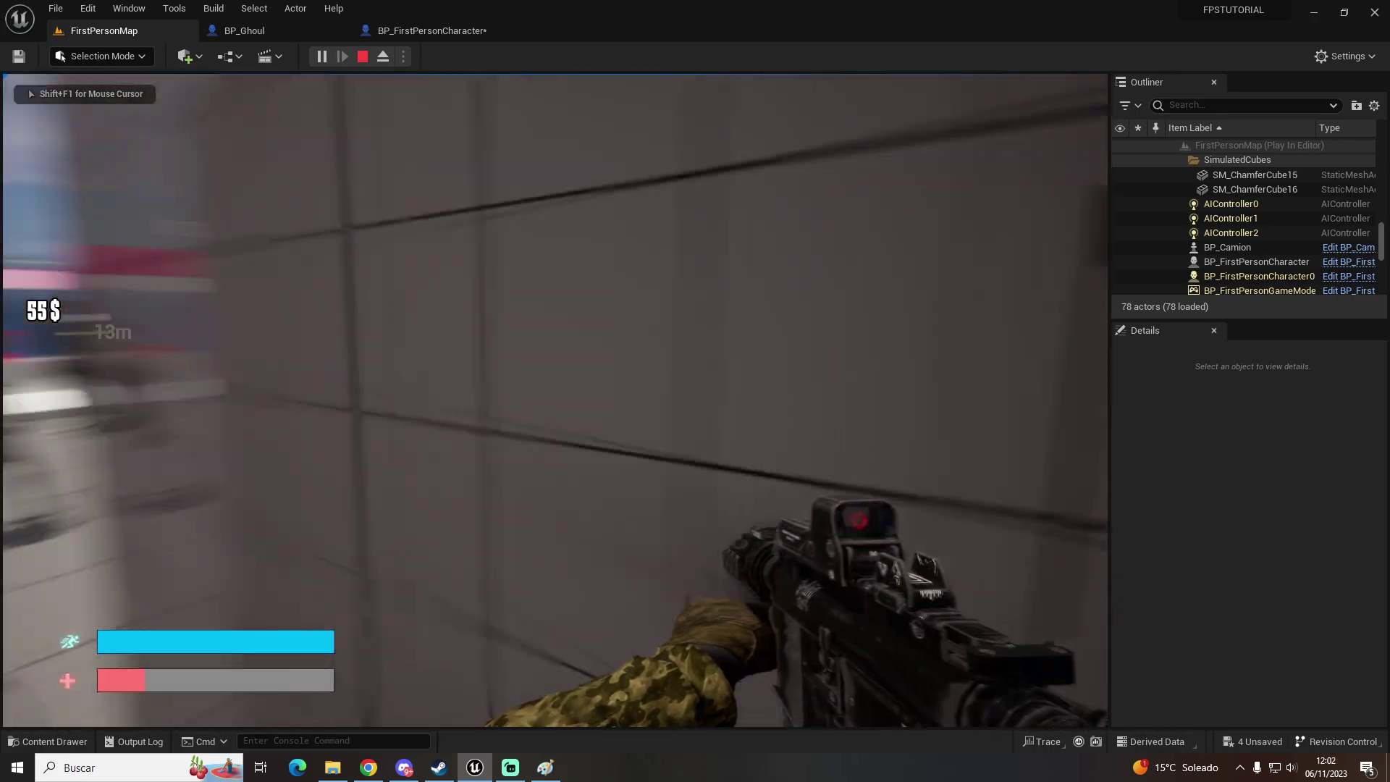
key(w)
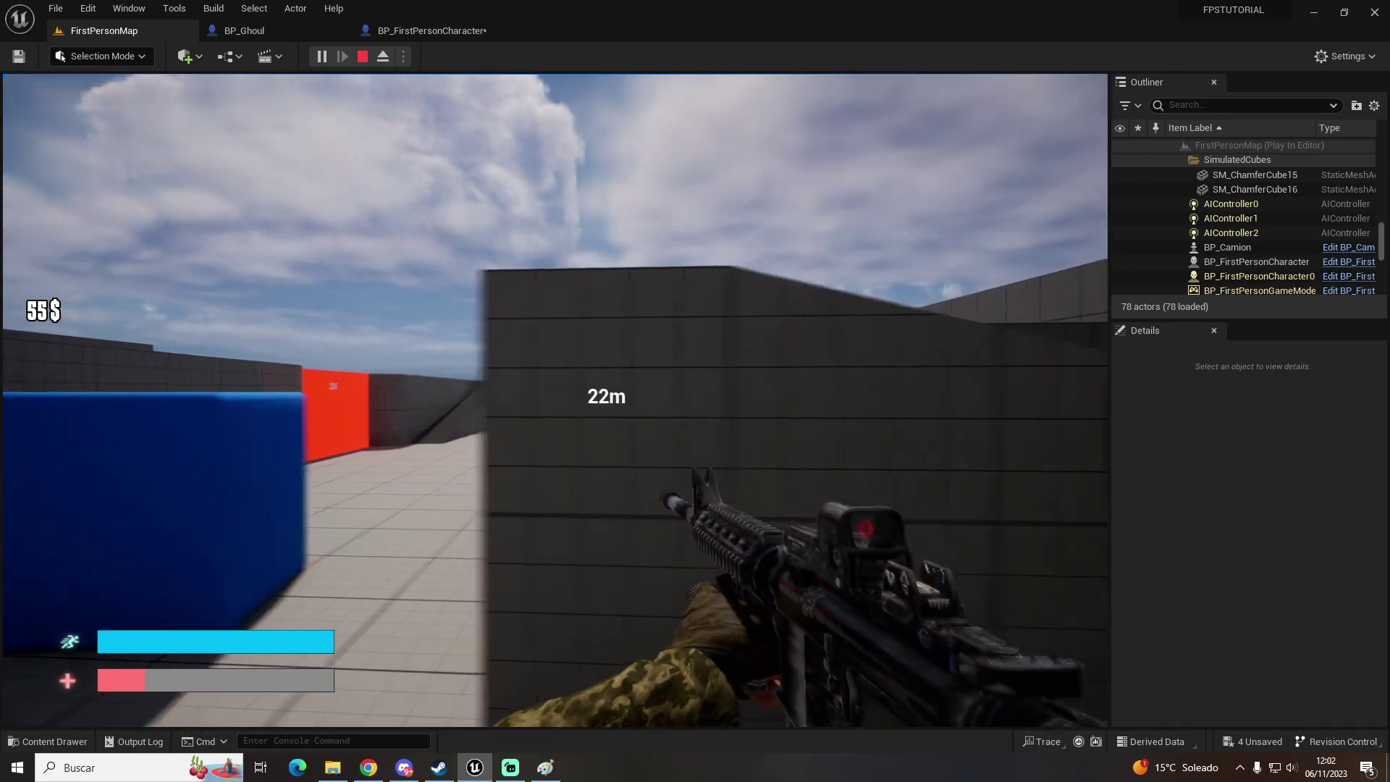
key(w)
key(w)
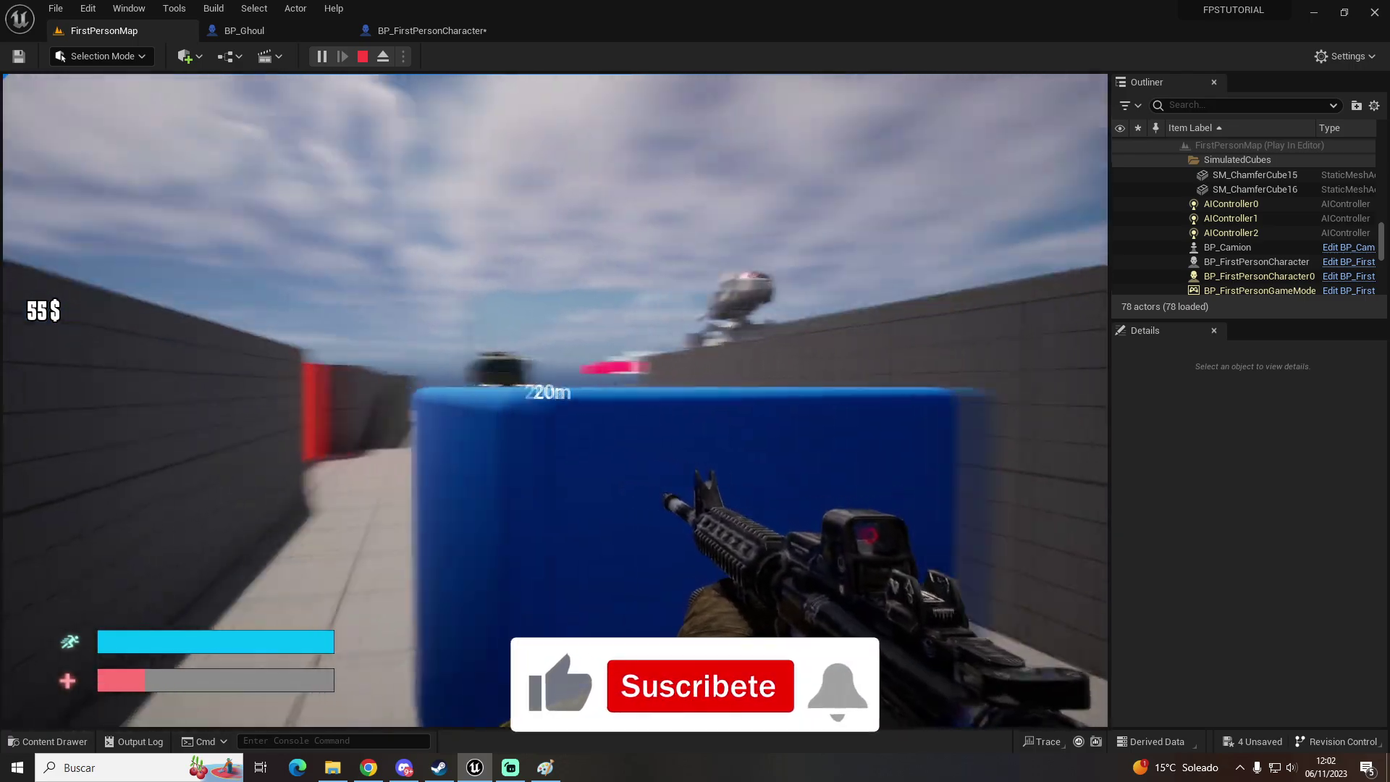
key(w)
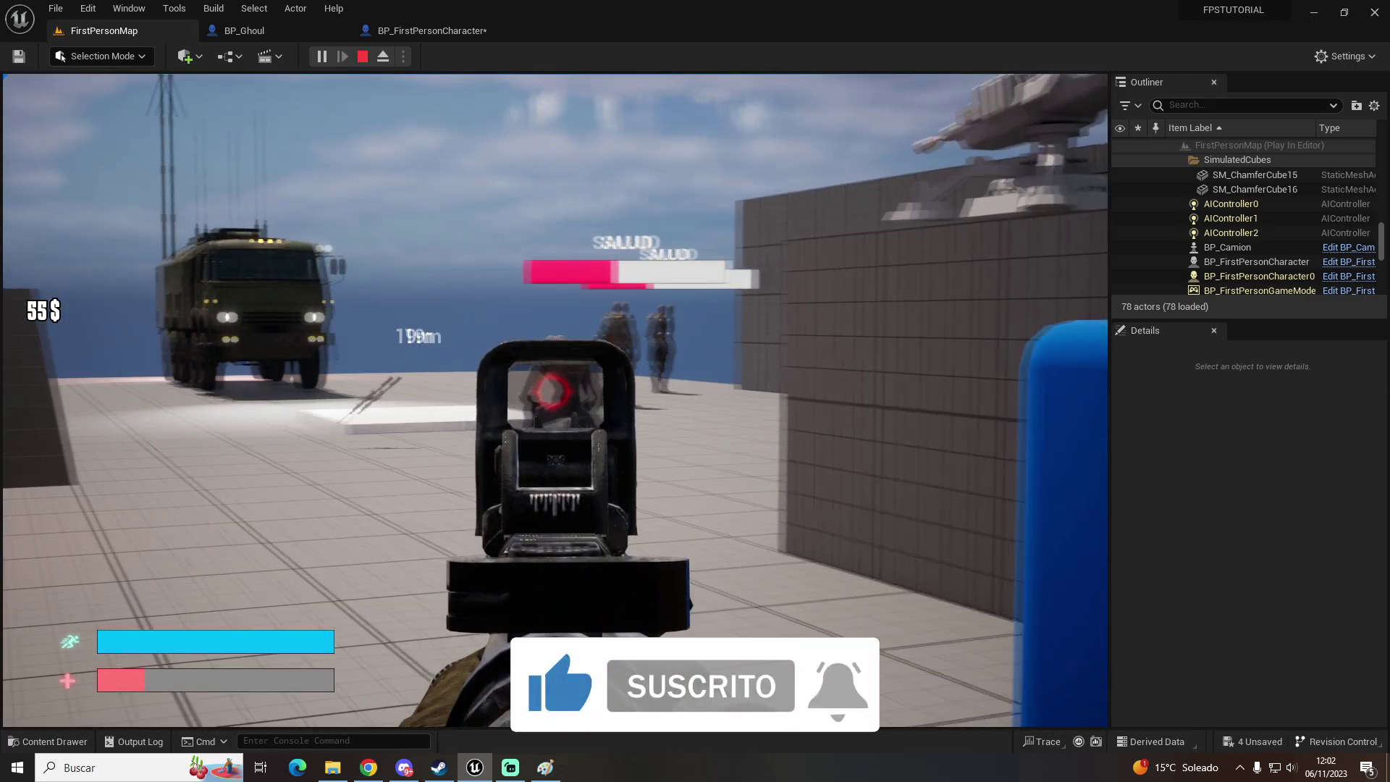
key(w)
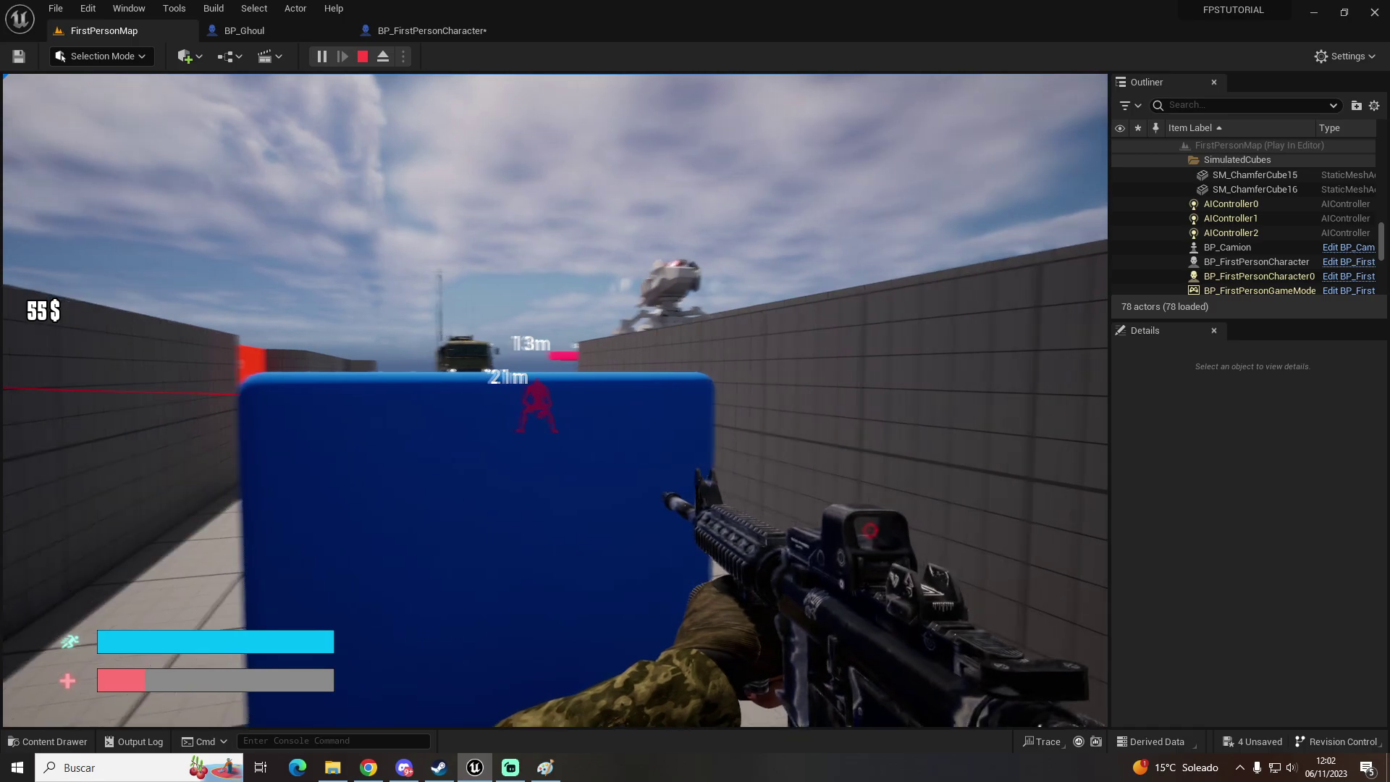
key(w)
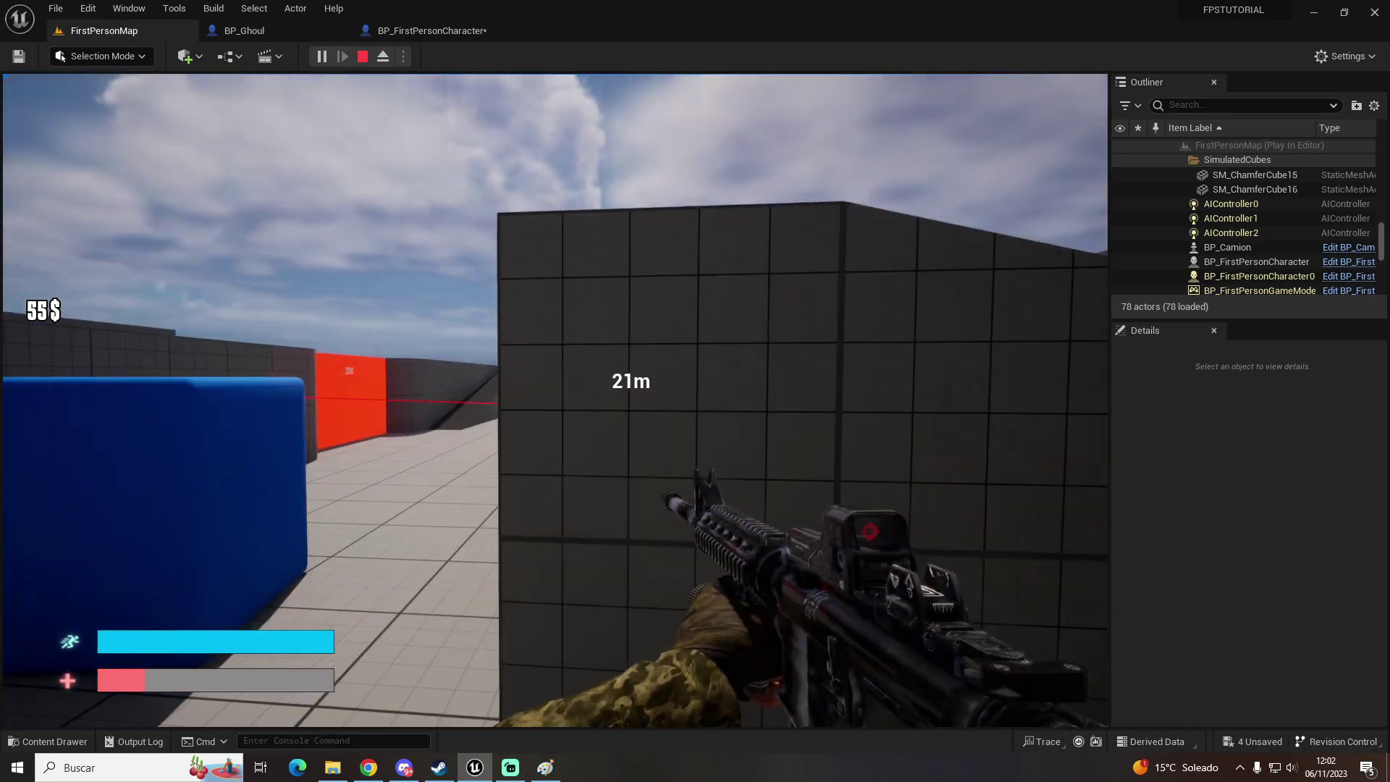
key(w)
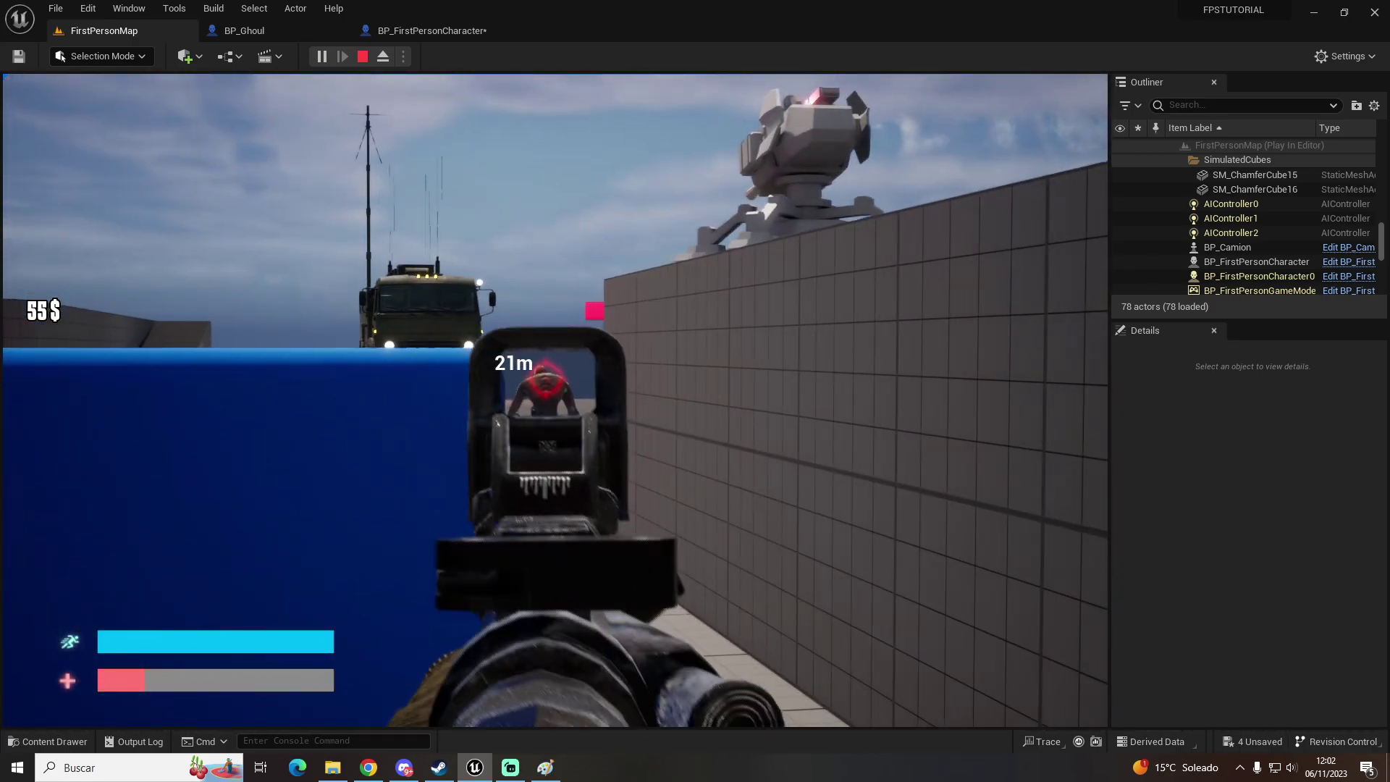
key(w)
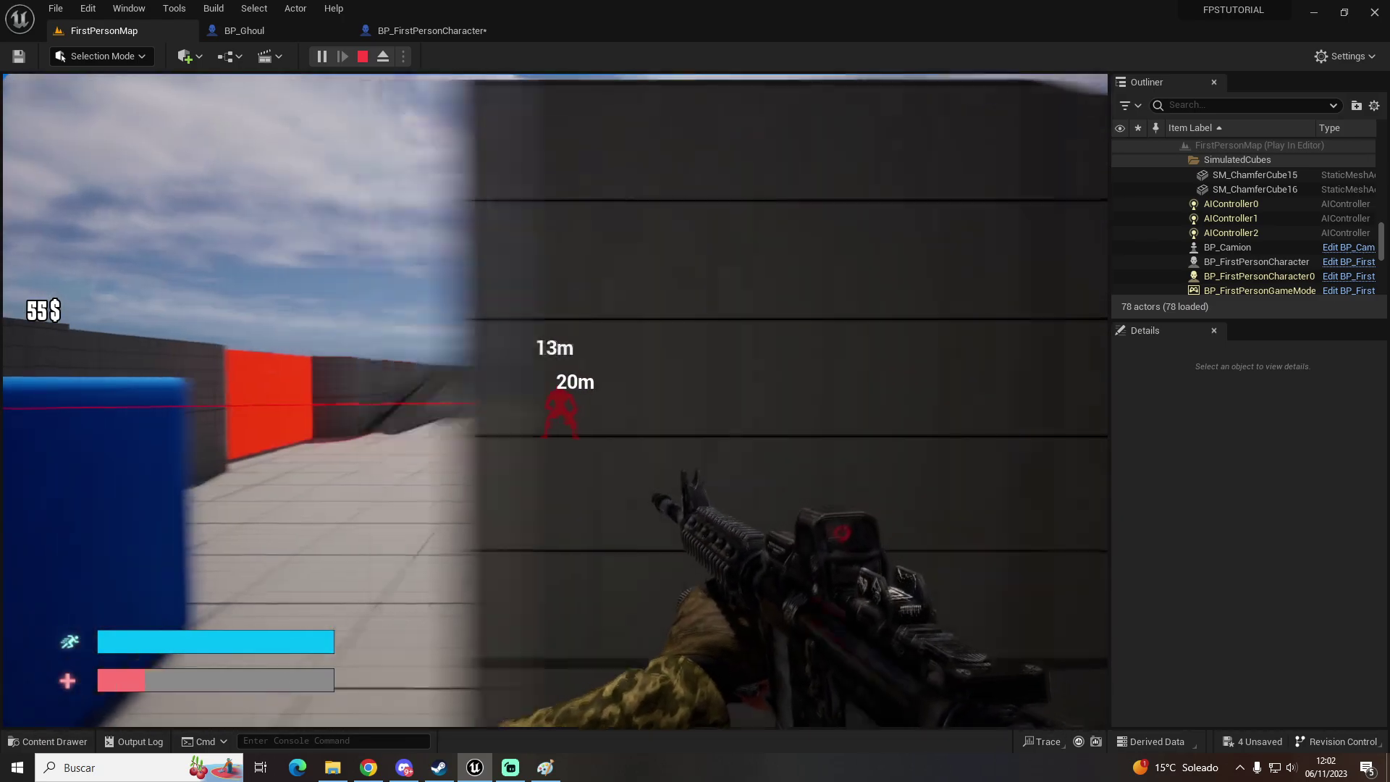
right_click(554, 400)
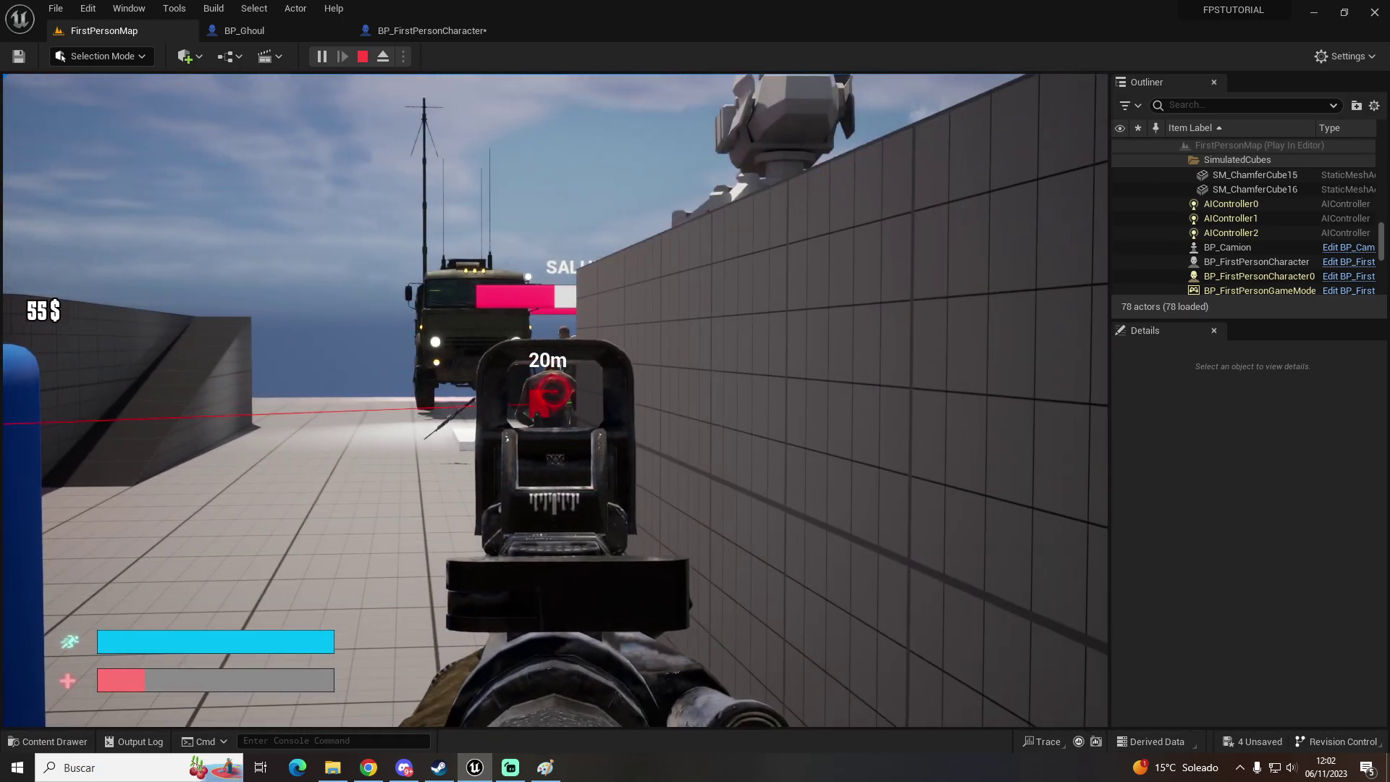
- Aim down sights at the running ghoul, shoot it, then lower the gun and back away
right_click(554, 401)
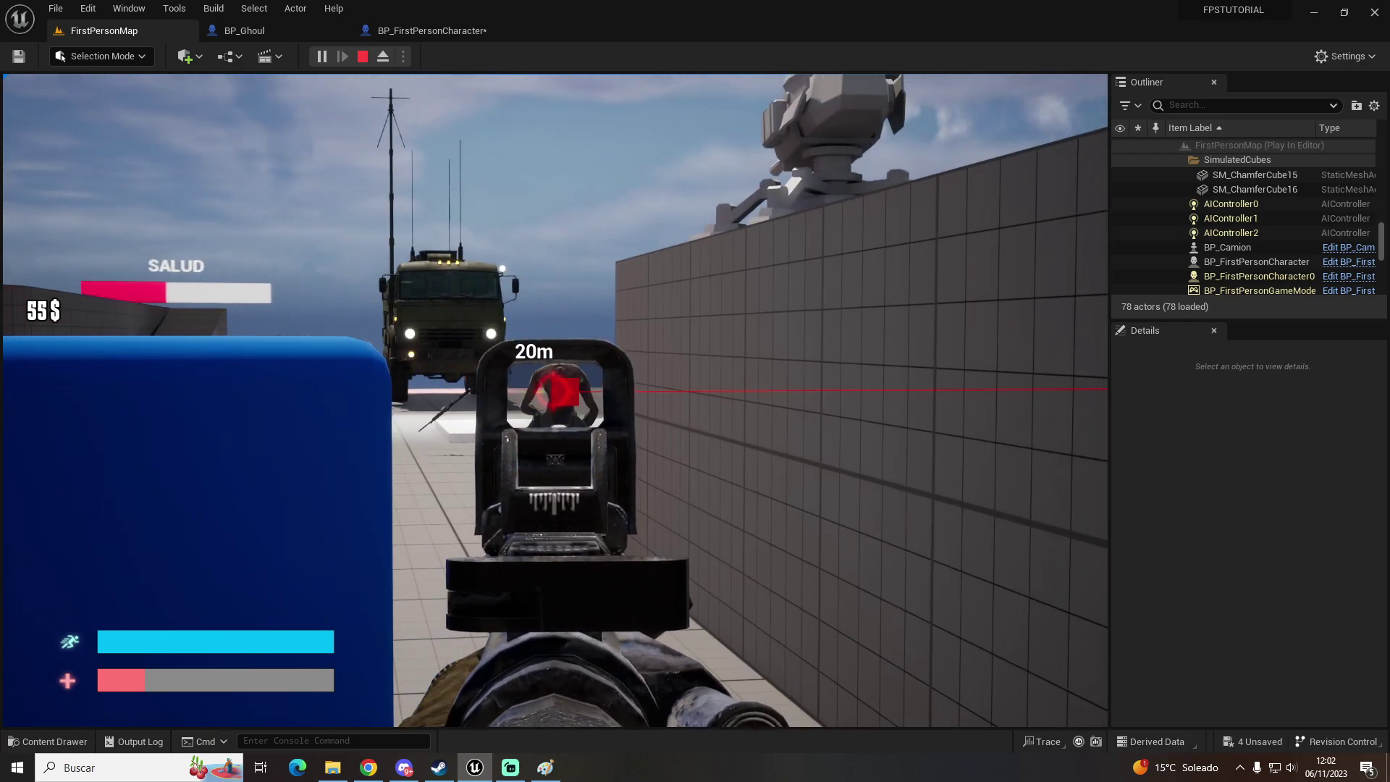
right_click(554, 400)
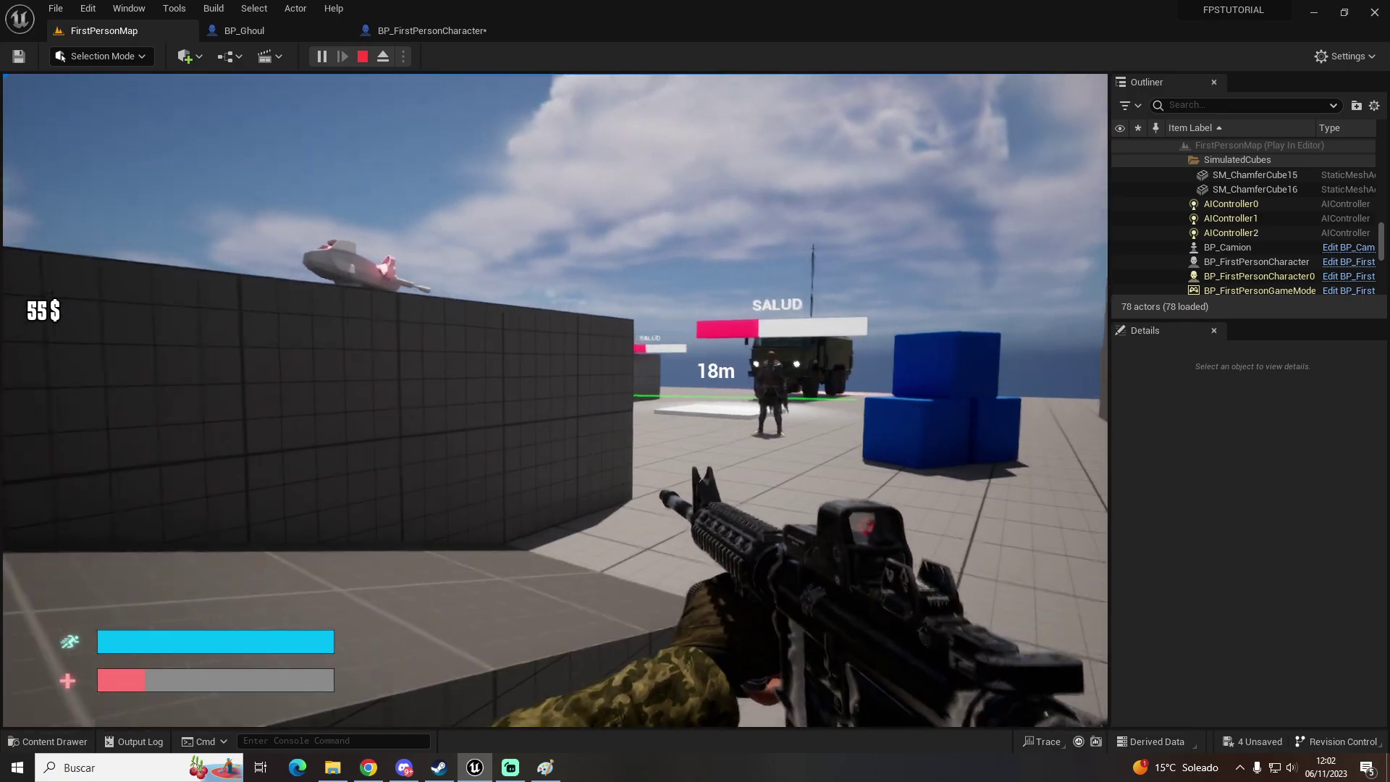
right_click(554, 400)
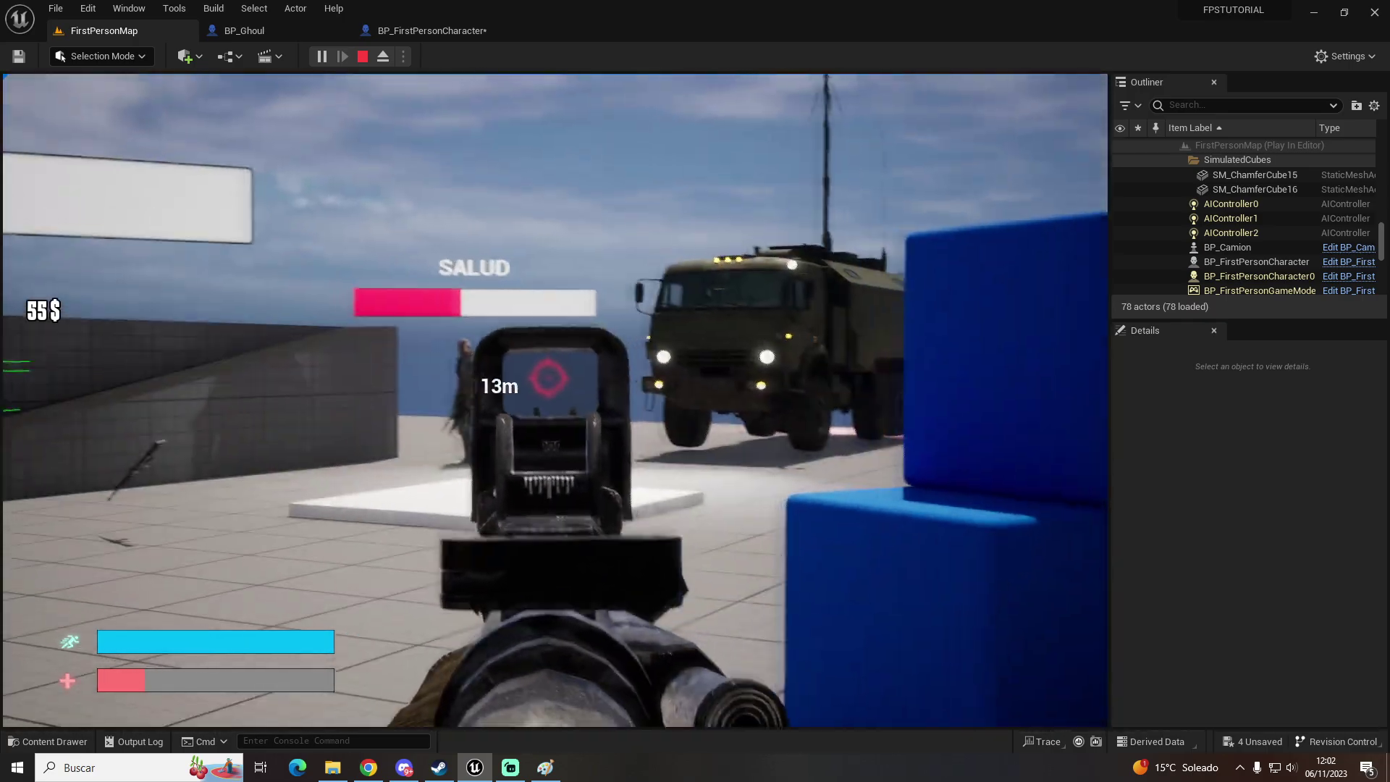
click(548, 377)
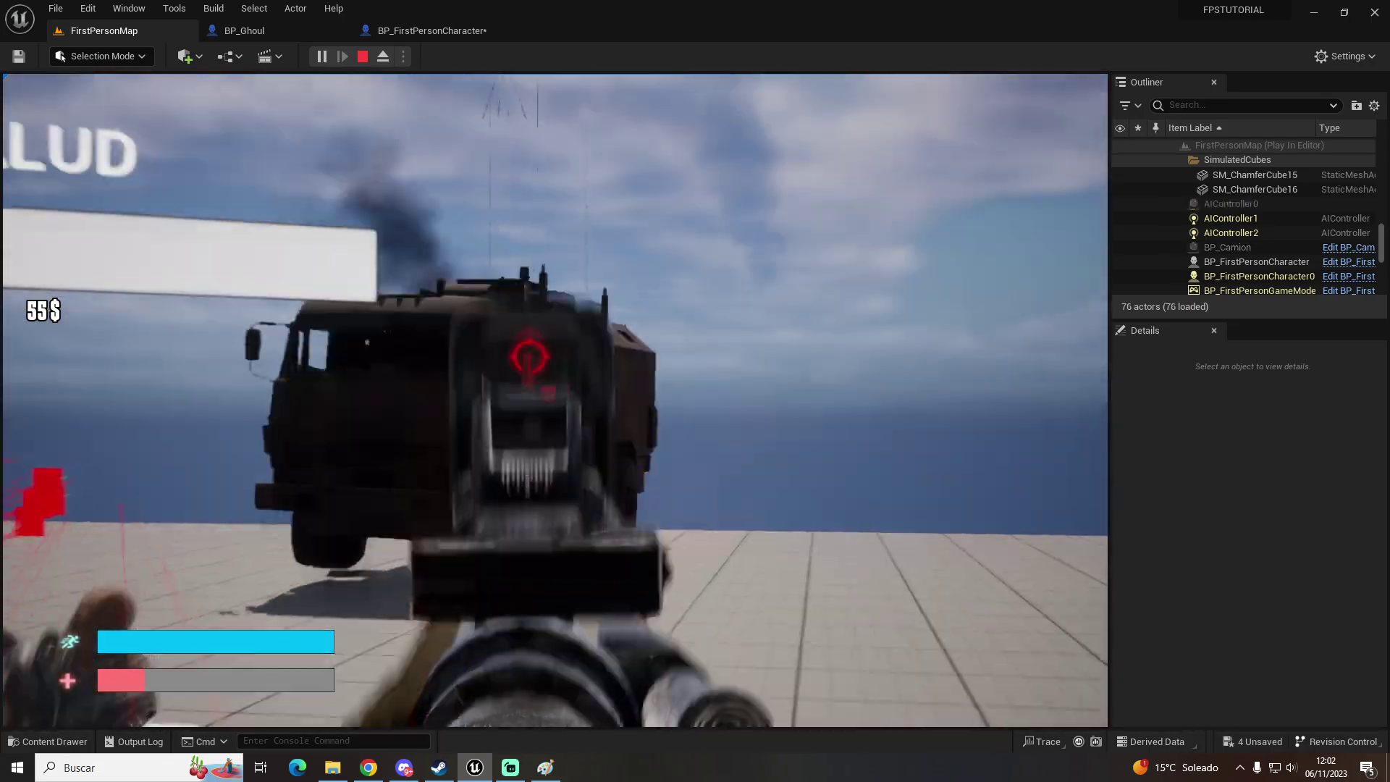
right_click(555, 400)
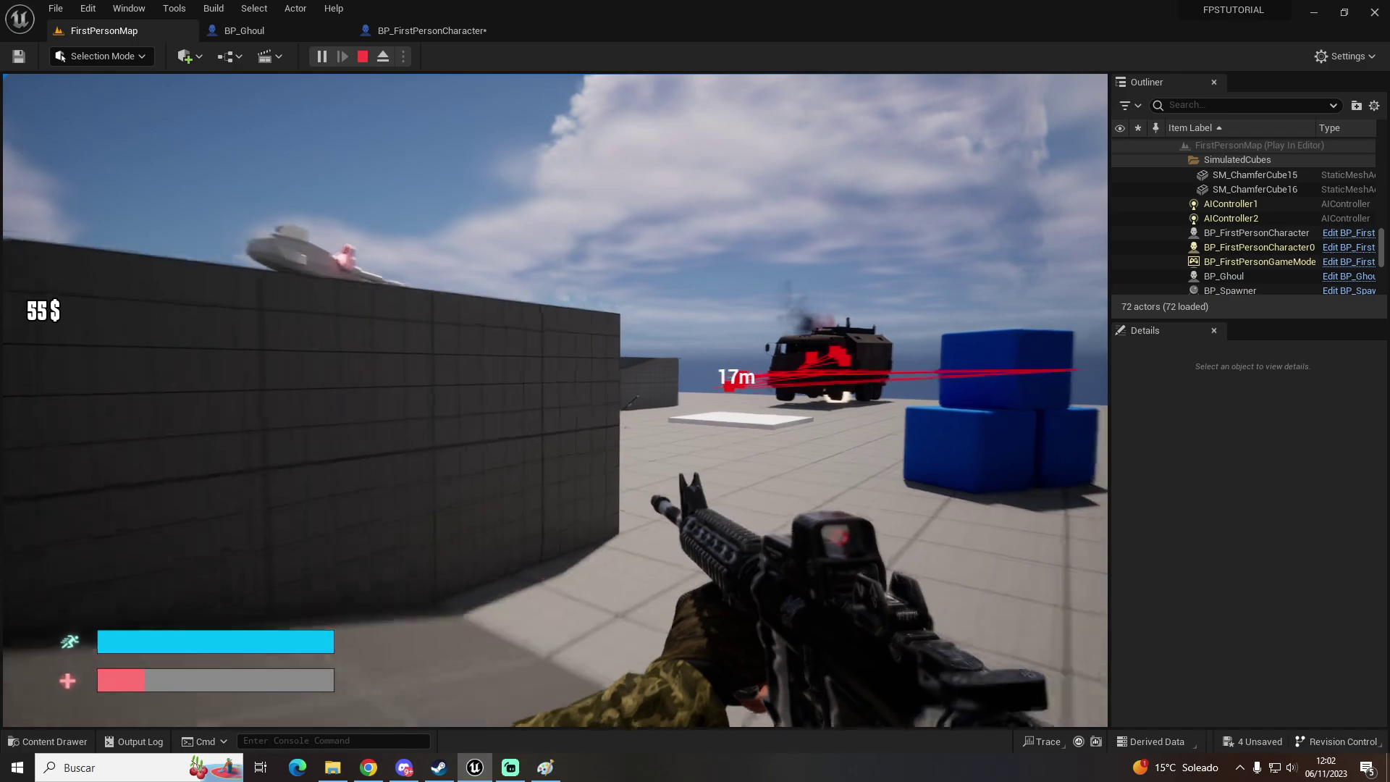
right_click(555, 400)
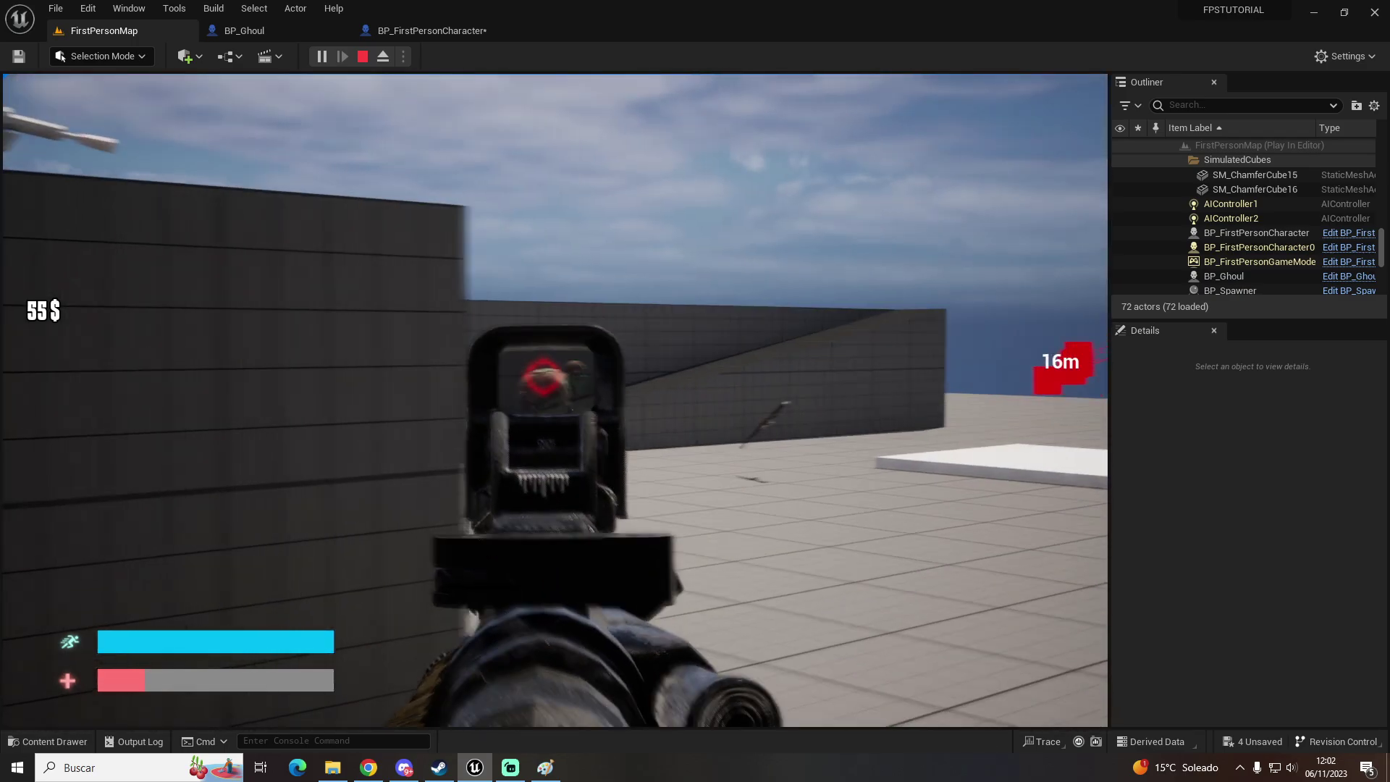
right_click(555, 400)
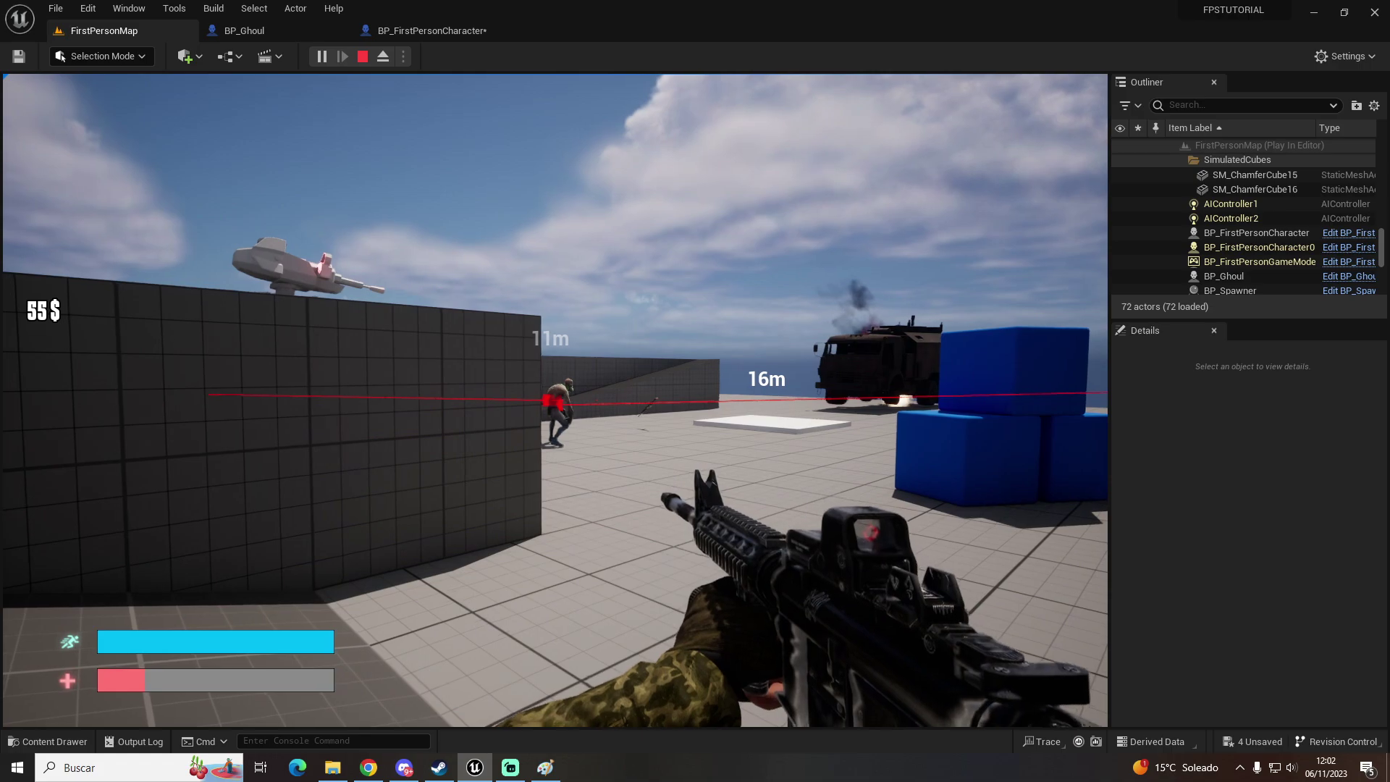
key(s)
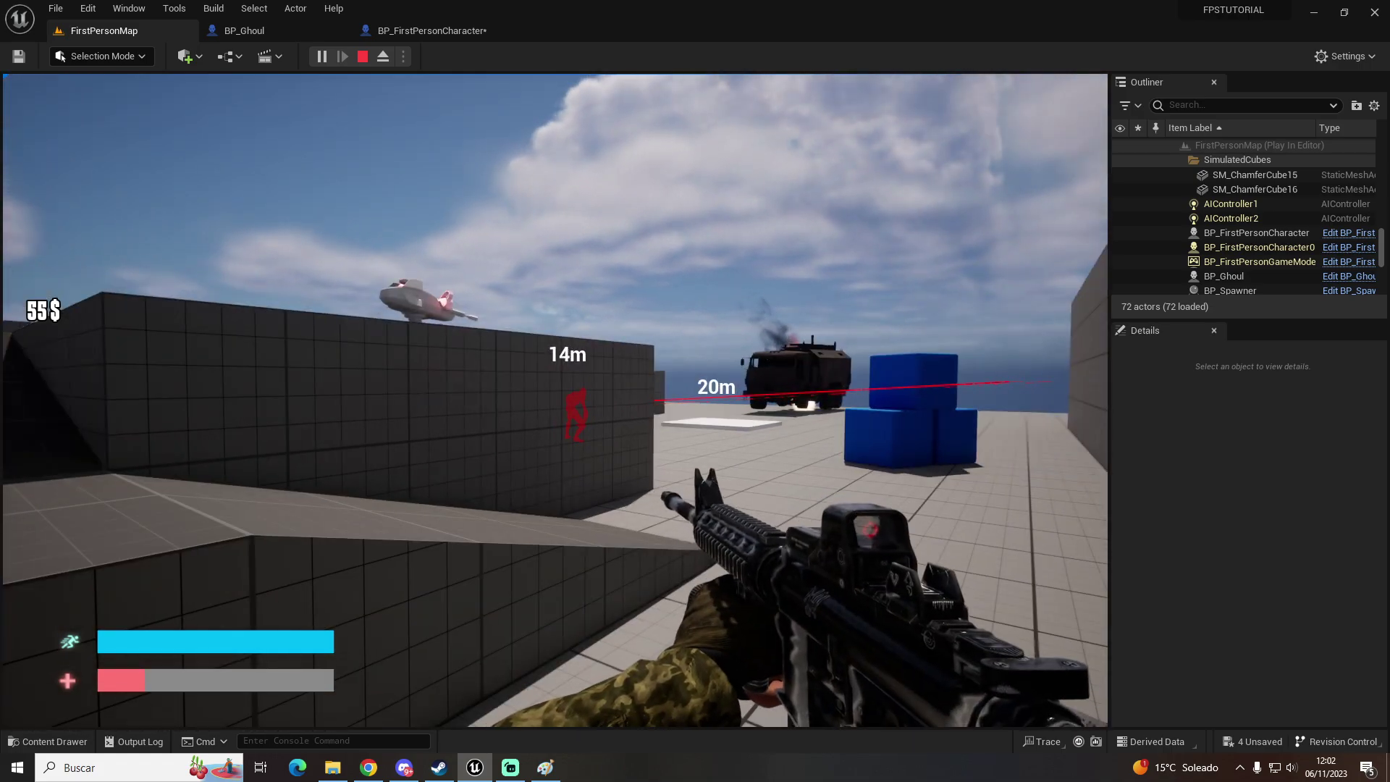